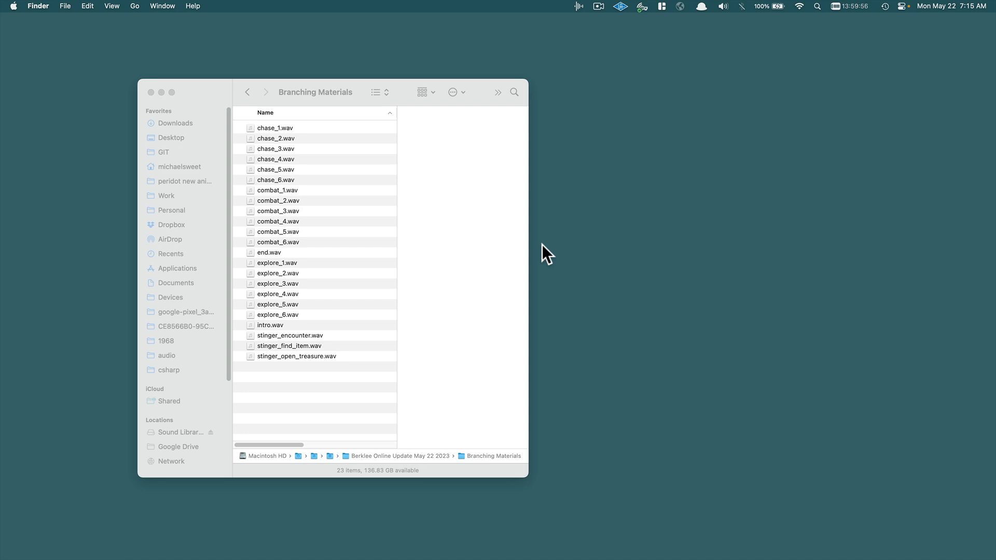
# Step: Switch to the Wwise Launcher and launch Wwise version 2022.1.4
pyautogui.press('super+Tab')
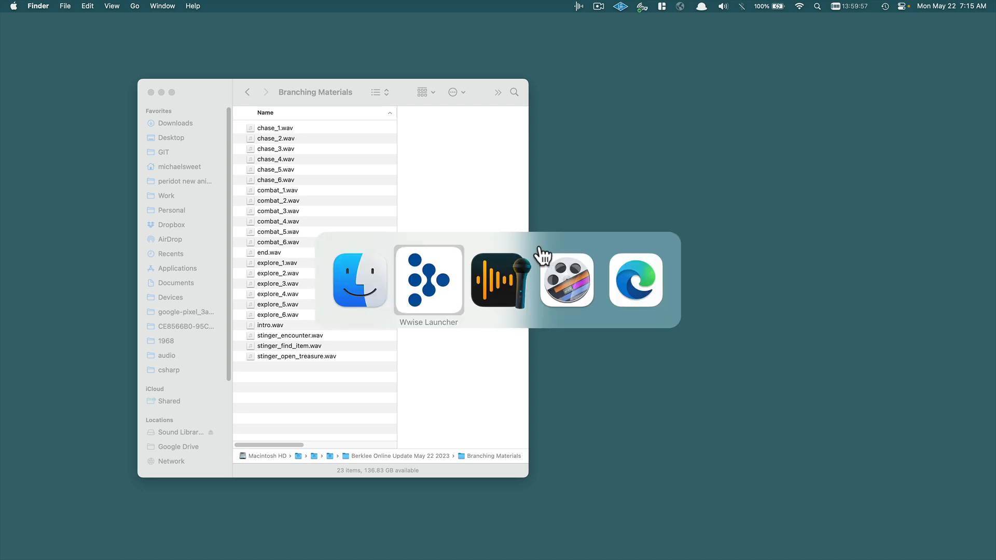
pyautogui.click(445, 271)
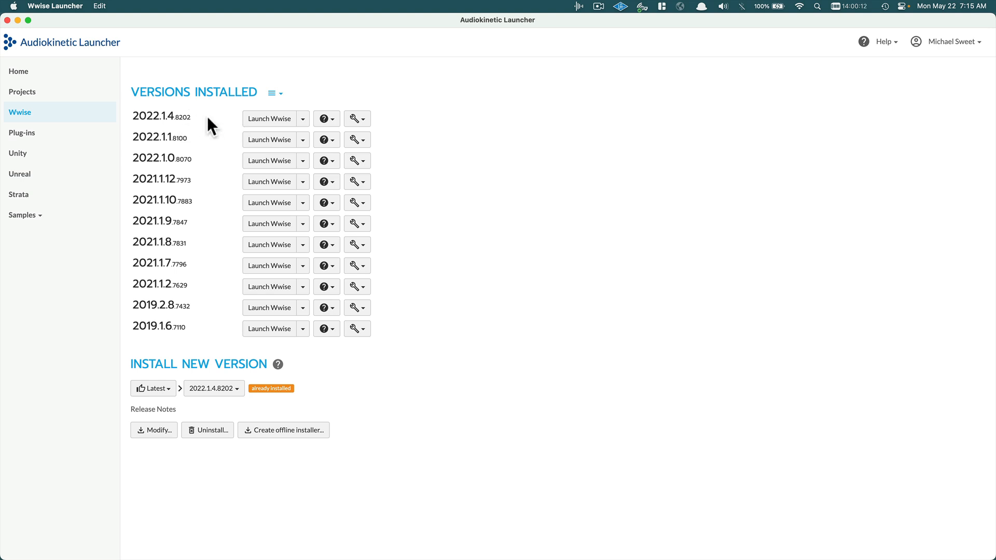
pyautogui.click(253, 118)
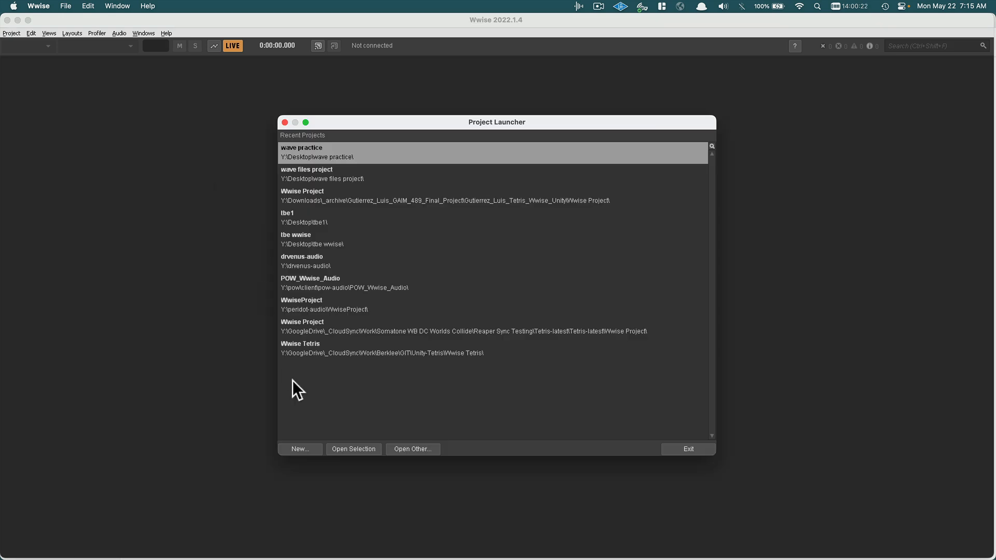
# Step: Start a new project on the Desktop, named with the author's full name followed by "_wwise_branching"
pyautogui.click(299, 448)
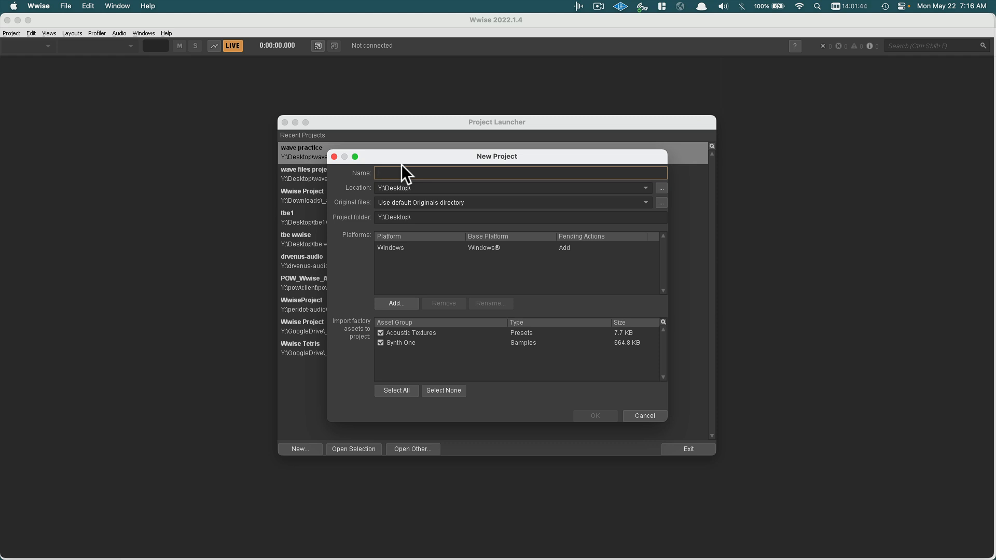
pyautogui.write('michael_')
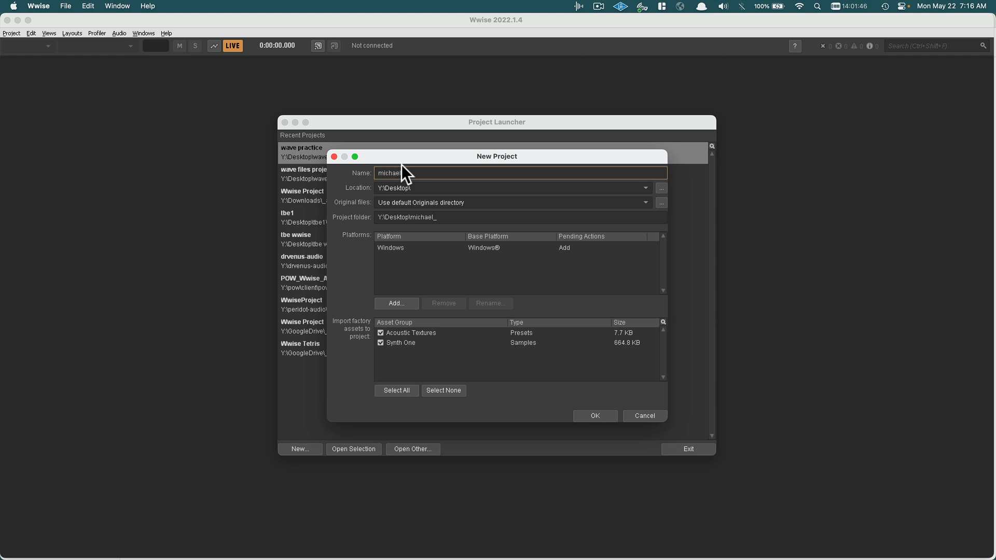
pyautogui.write('sweet_wwwise')
pyautogui.press('BackSpace')
pyautogui.press('BackSpace')
pyautogui.press('BackSpace')
pyautogui.press('BackSpace')
pyautogui.write('ise_branching')
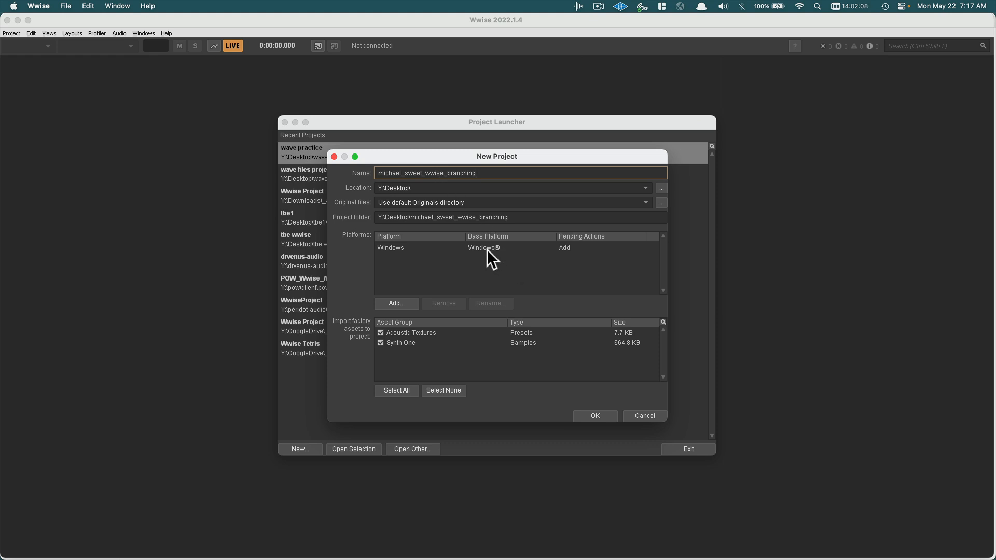
# Step: Add Mac as a second platform for the new project
pyautogui.click(404, 301)
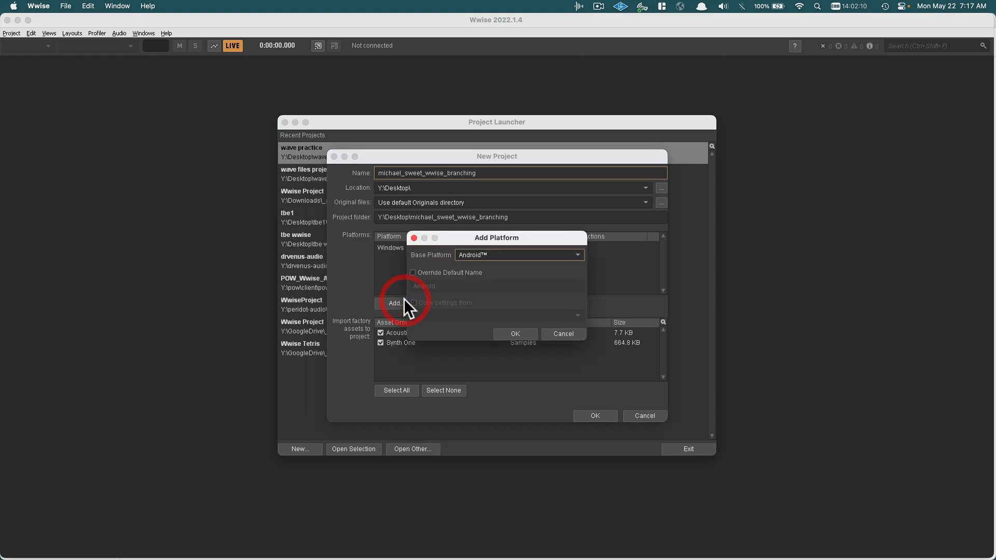
pyautogui.click(480, 256)
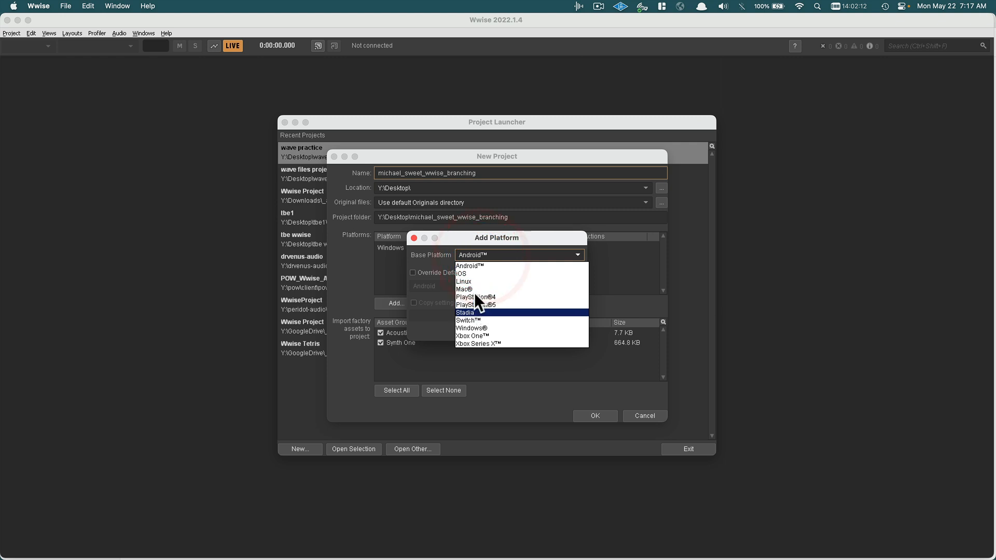
pyautogui.click(472, 289)
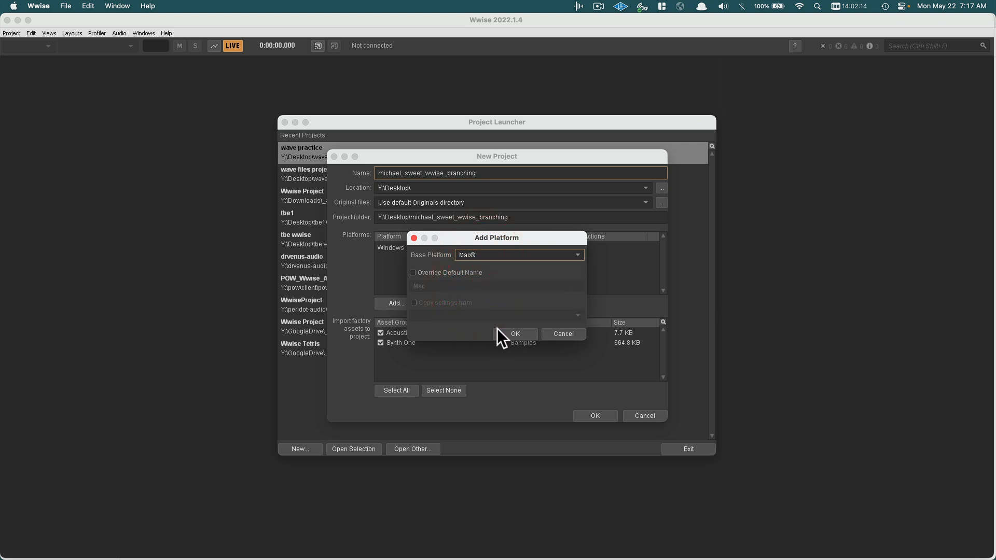
pyautogui.click(513, 334)
# Step: Exclude the Acoustic Textures and Synth One factory assets, create the project and dismiss the license manager
pyautogui.click(379, 332)
pyautogui.click(379, 343)
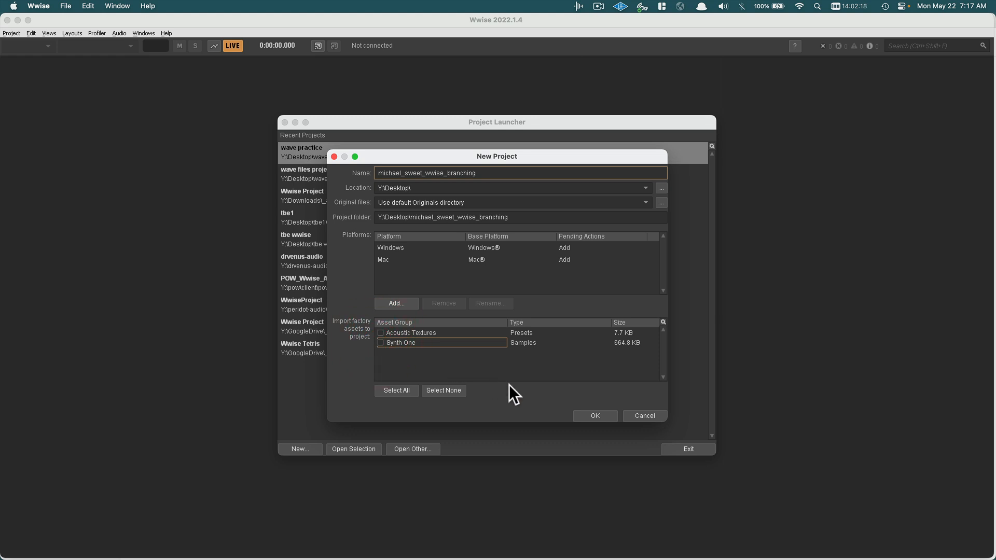
pyautogui.click(592, 414)
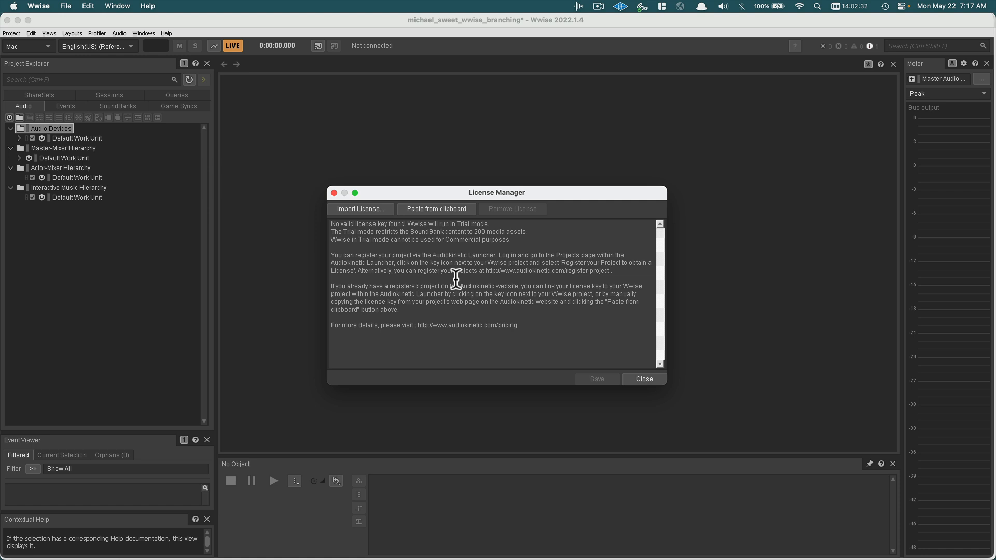
pyautogui.click(649, 378)
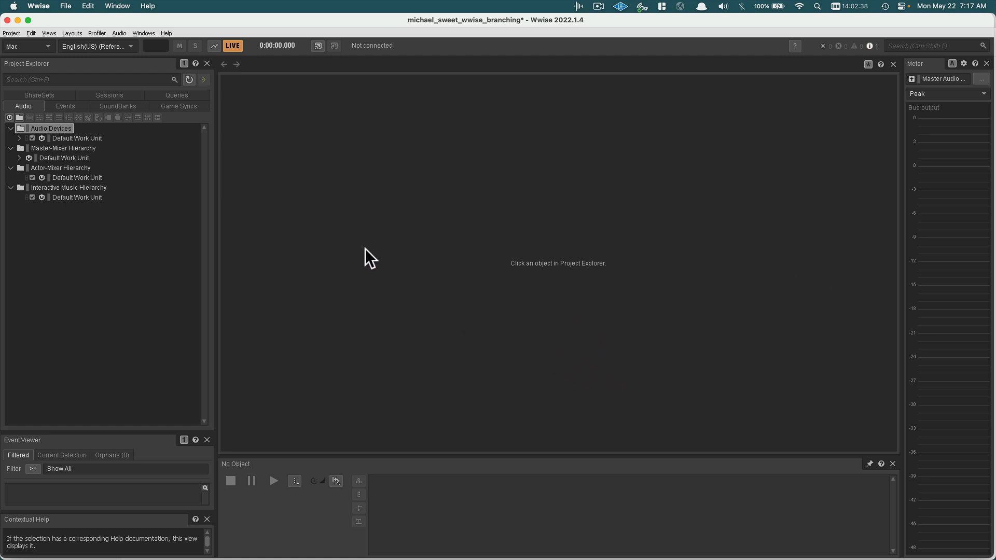
# Step: Reset all factory layouts to their default settings and enlarge the transport control area
pyautogui.click(76, 33)
pyautogui.click(78, 41)
pyautogui.click(75, 32)
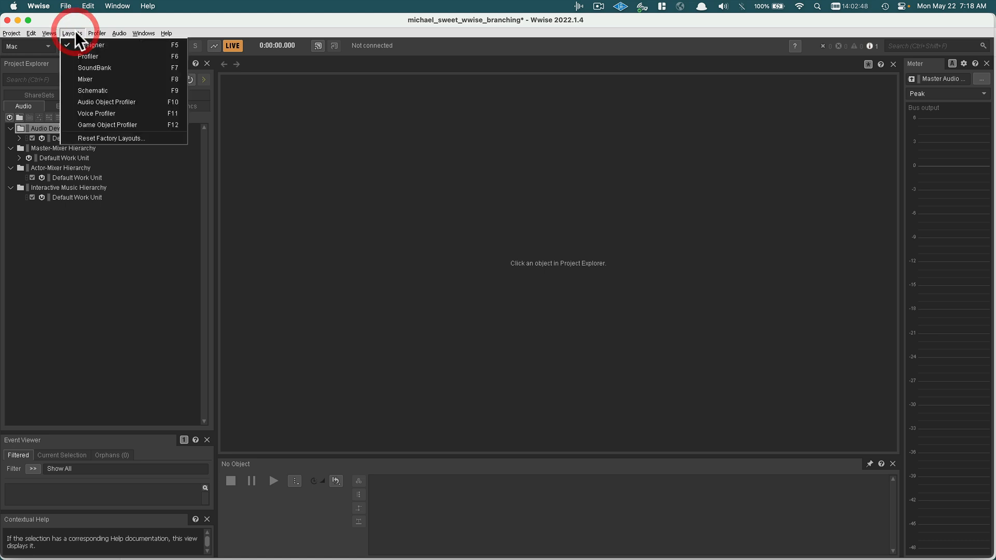
pyautogui.click(135, 137)
pyautogui.click(369, 375)
pyautogui.click(596, 375)
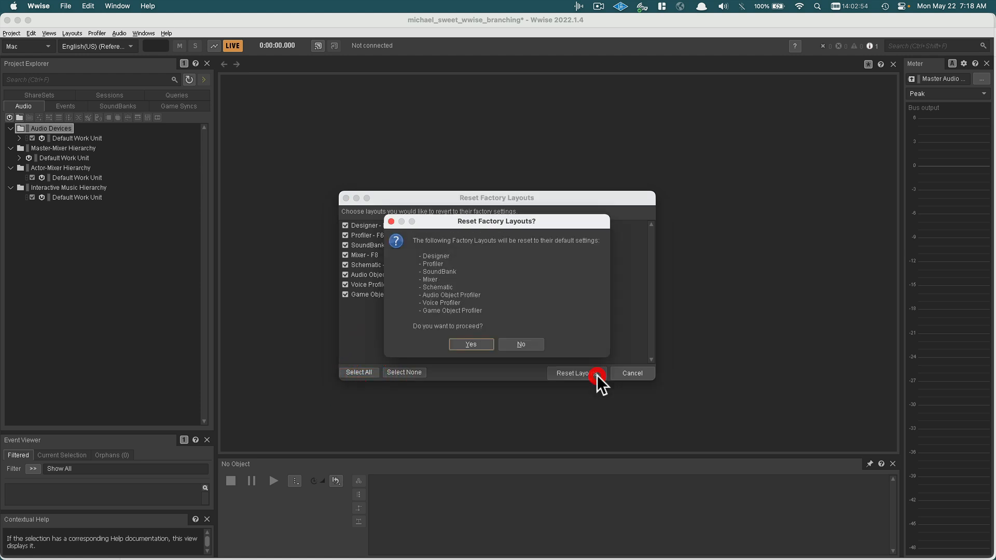
pyautogui.click(462, 343)
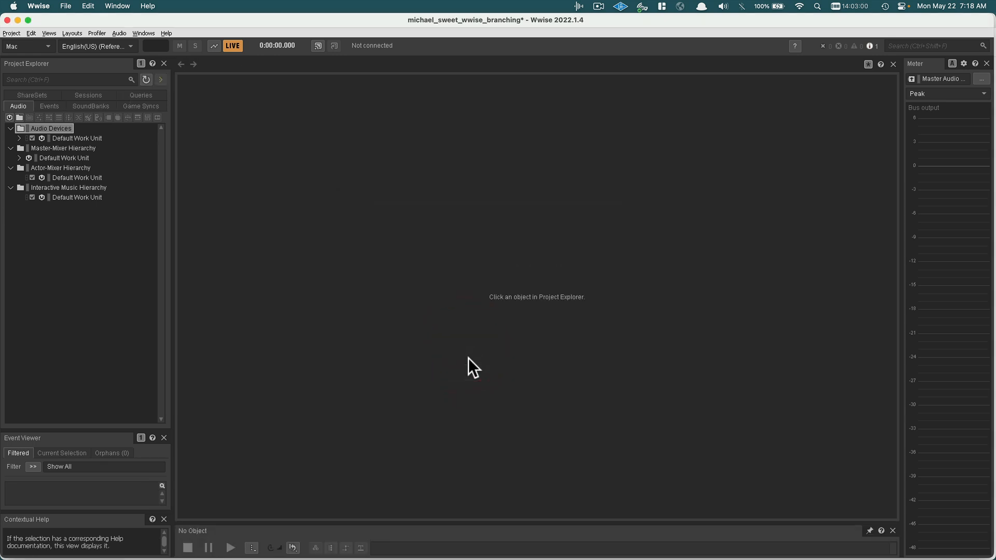
pyautogui.moveTo(489, 523); pyautogui.dragTo(498, 473)
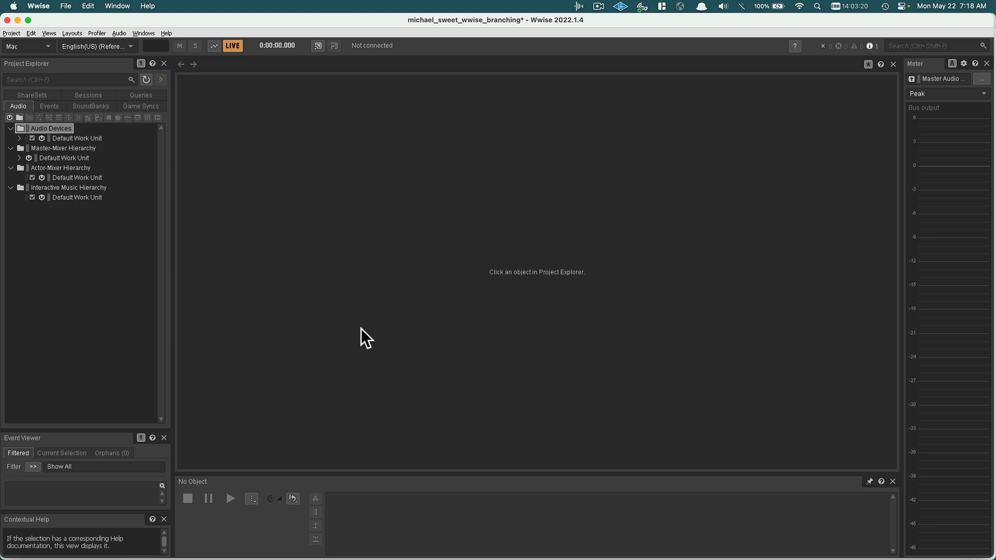
# Step: Switch to Finder to review the chase, explore, combat and end WAV files in Branching Materials, and return to Wwise
pyautogui.press('super+Tab')
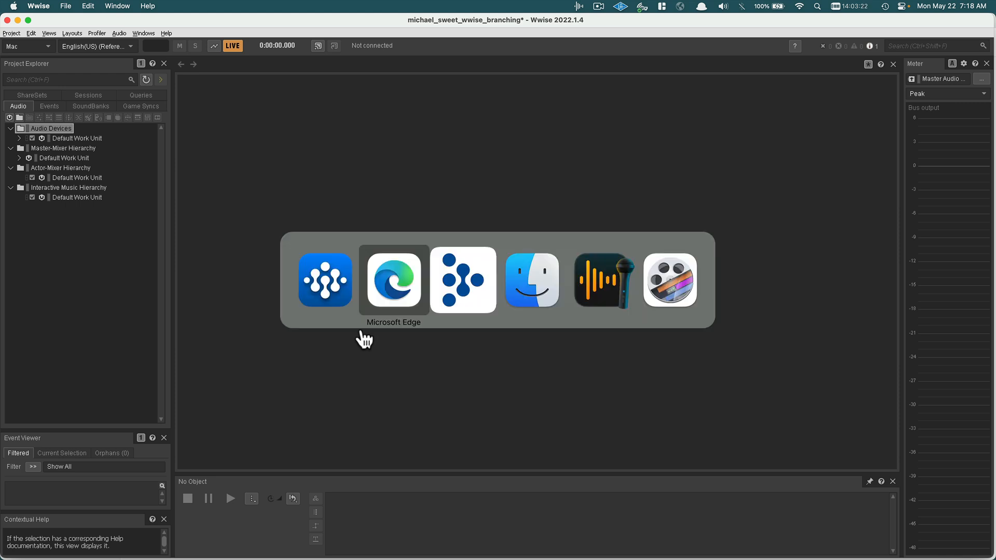
pyautogui.click(521, 310)
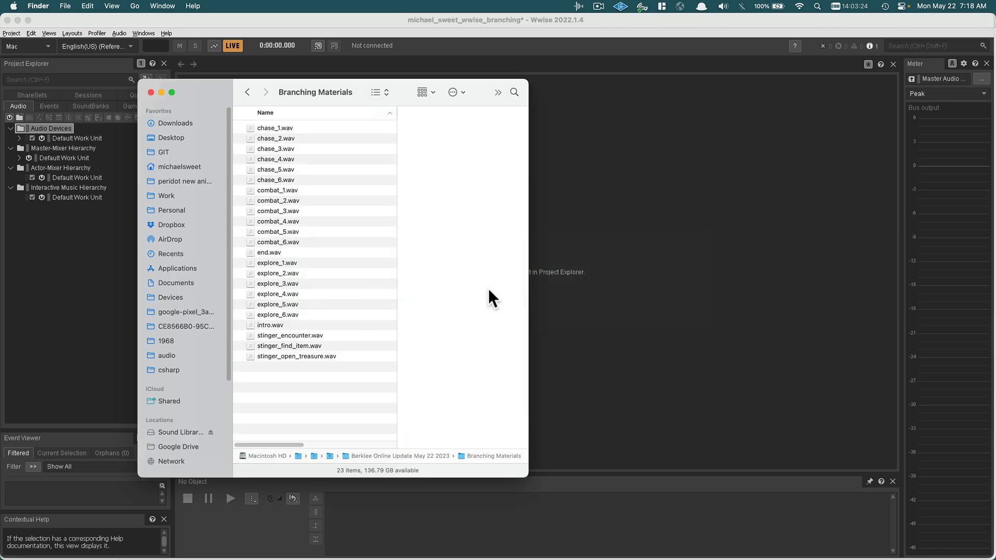
pyautogui.click(287, 127)
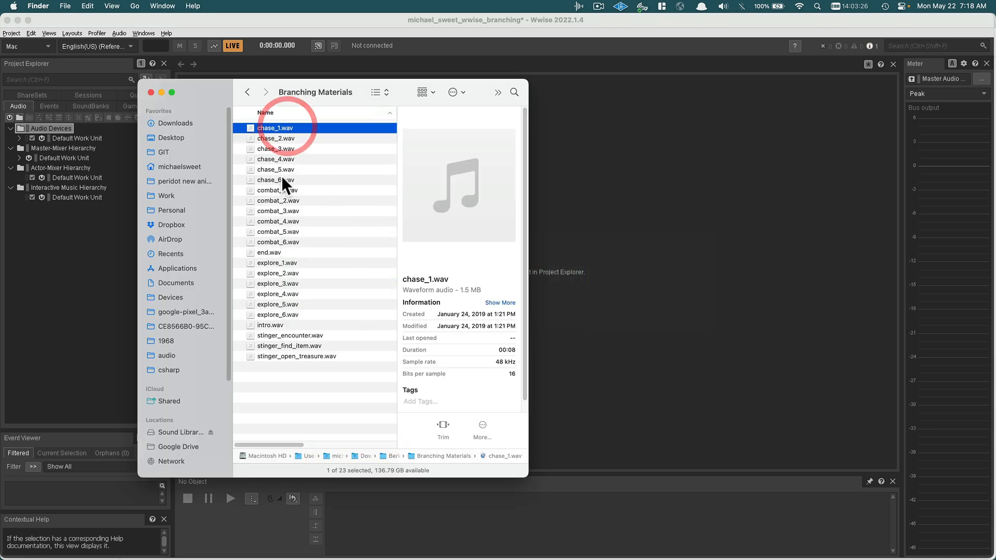
pyautogui.click(291, 281)
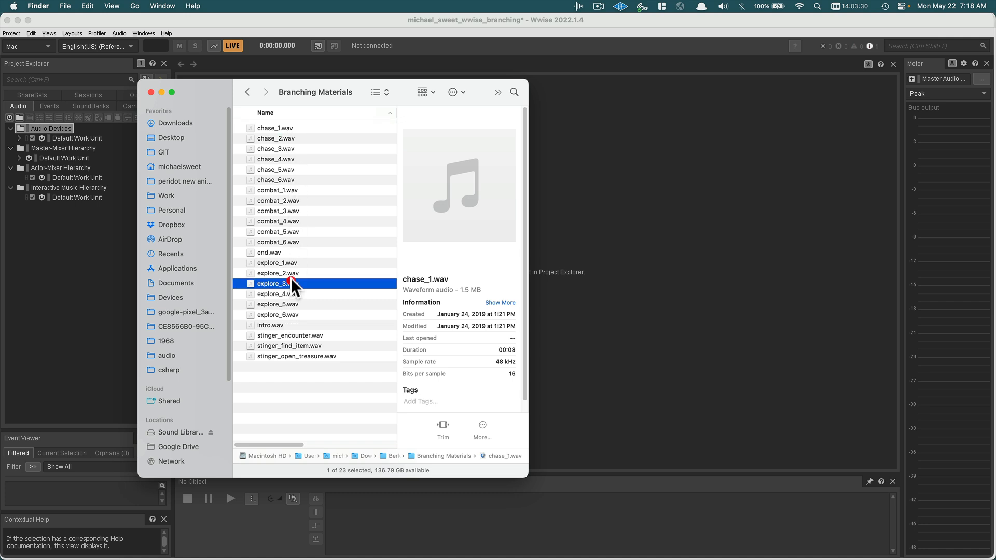
pyautogui.click(290, 221)
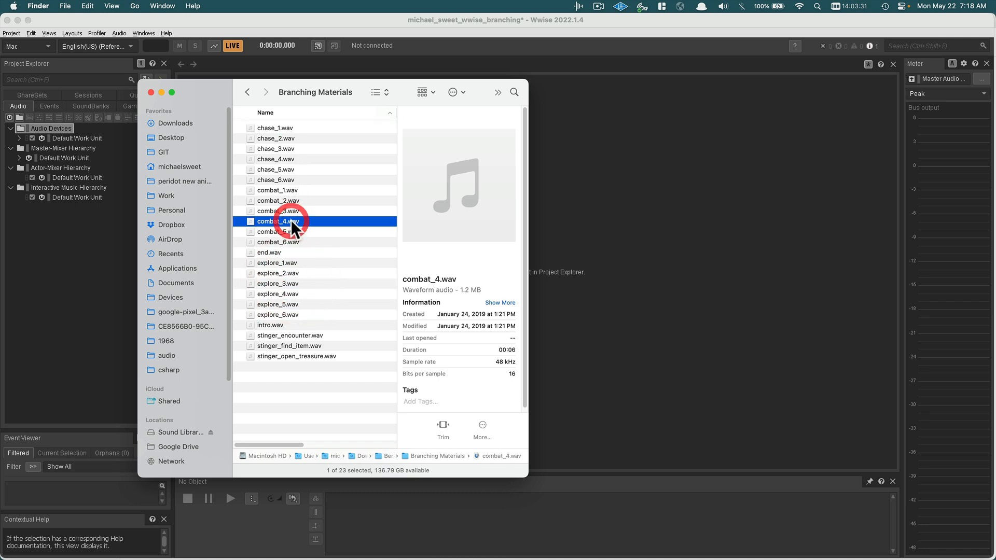
pyautogui.click(273, 251)
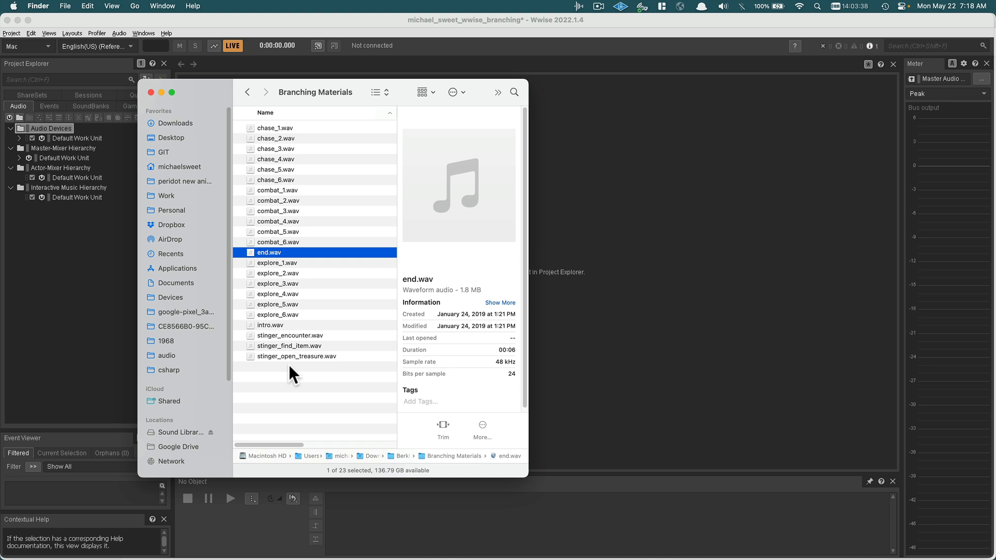
pyautogui.click(89, 335)
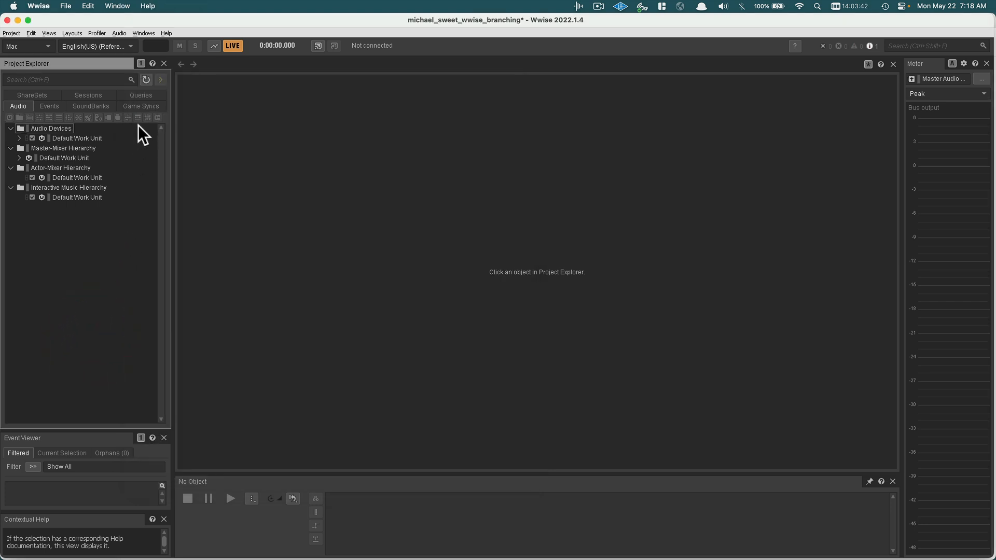
# Step: Create a state group named game_state in the States Default Work Unit of the Game Syncs
pyautogui.click(139, 102)
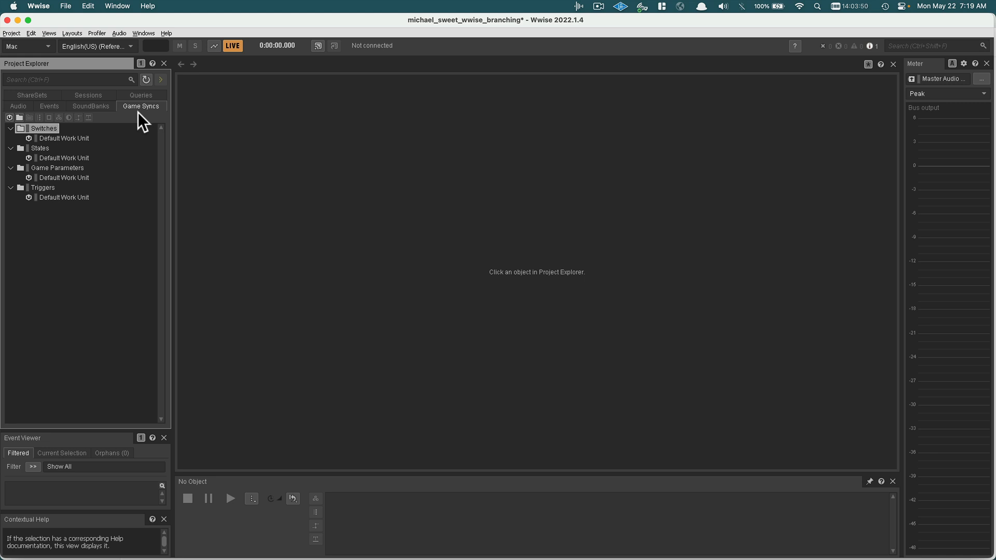
pyautogui.rightClick(60, 157)
pyautogui.moveTo(79, 160)
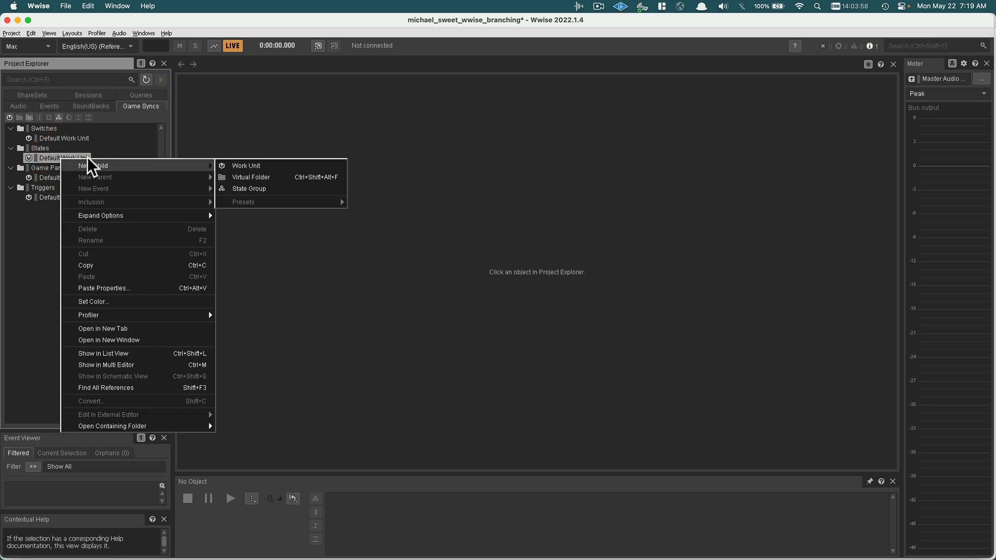
pyautogui.click(241, 188)
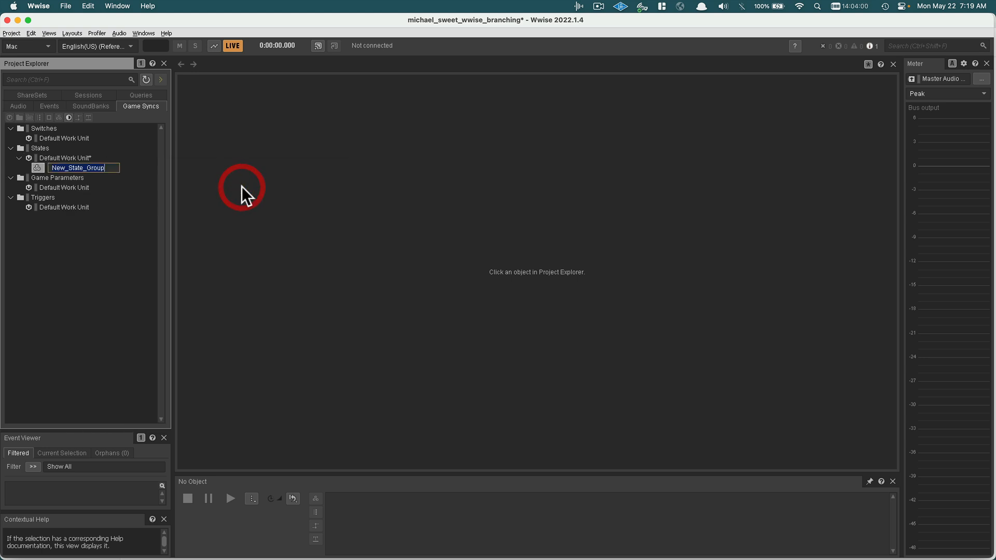
pyautogui.write('game_state')
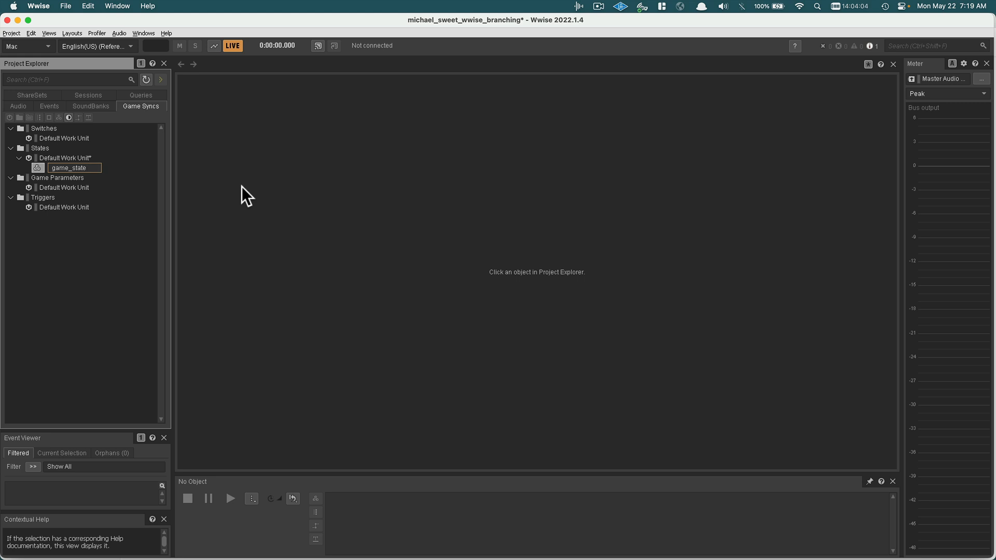
pyautogui.press('Return')
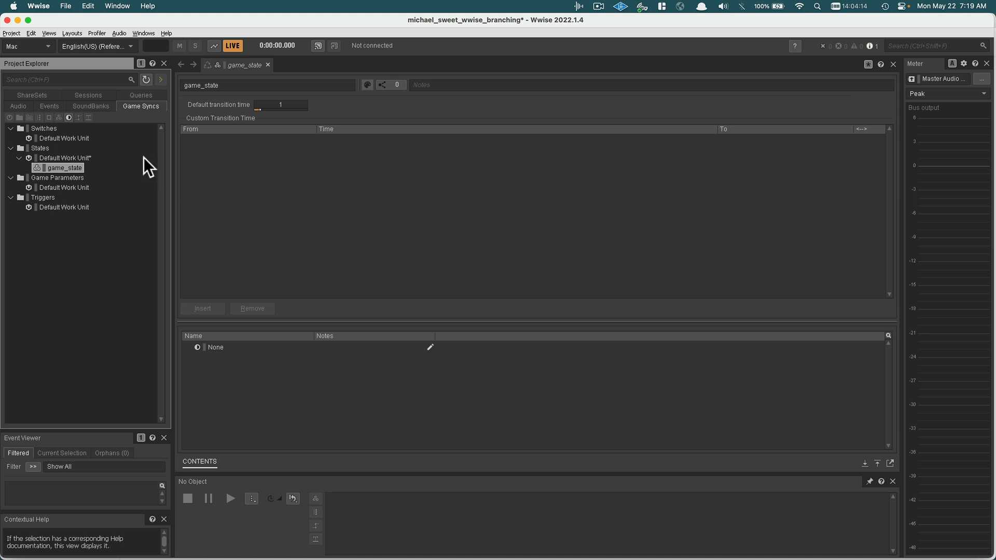
# Step: Add a state named explore to the game_state group
pyautogui.rightClick(73, 163)
pyautogui.moveTo(88, 171)
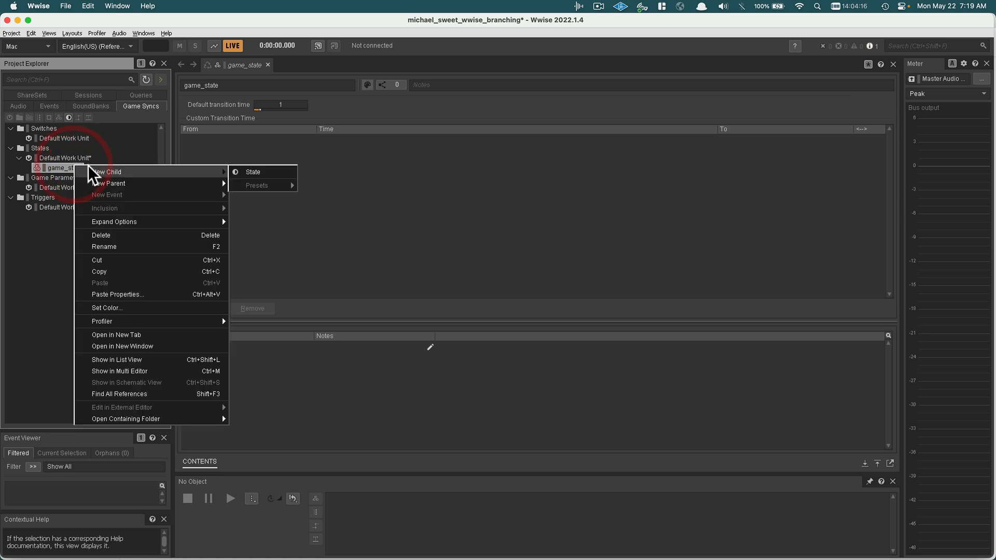
pyautogui.click(265, 171)
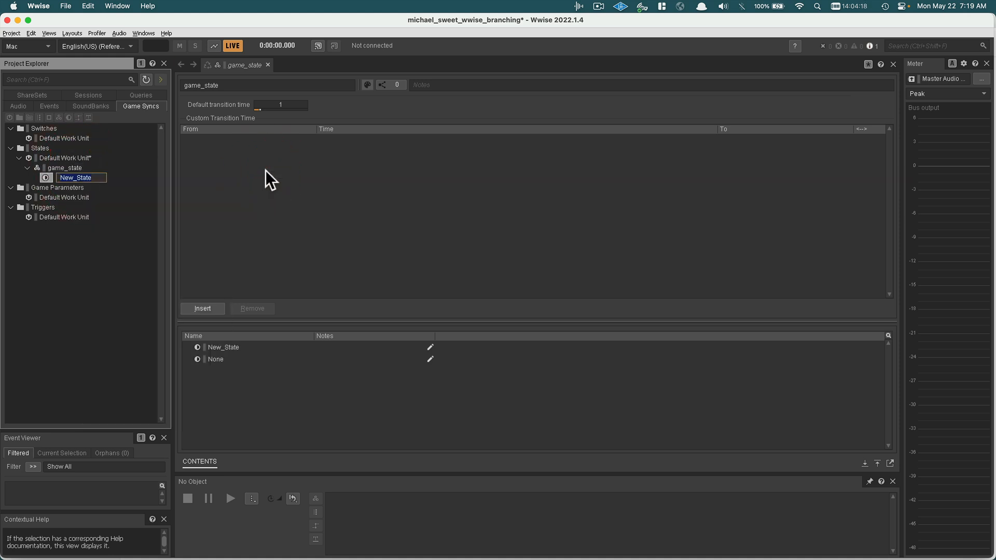
pyautogui.write('explore')
pyautogui.press('Return')
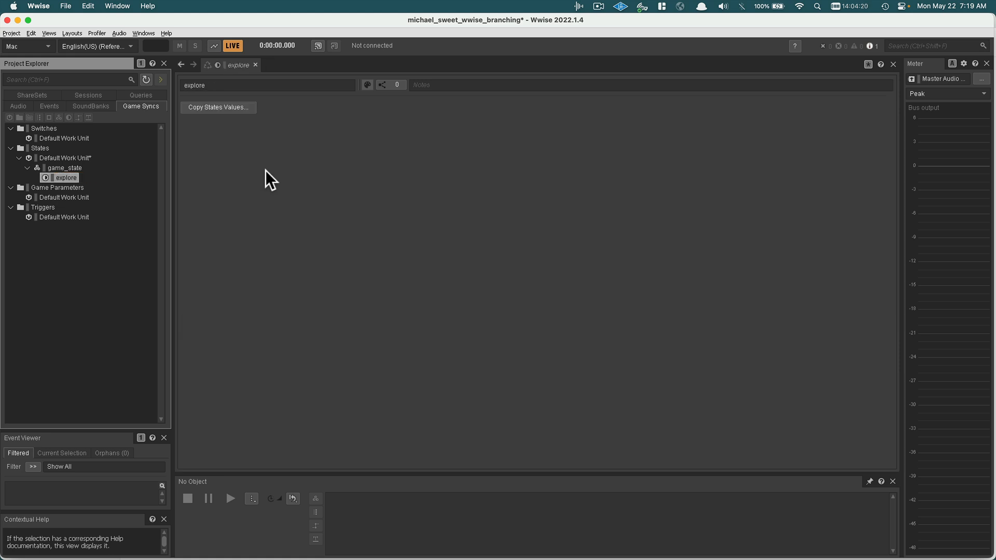
# Step: Add a state named chase to the game_state group
pyautogui.rightClick(69, 167)
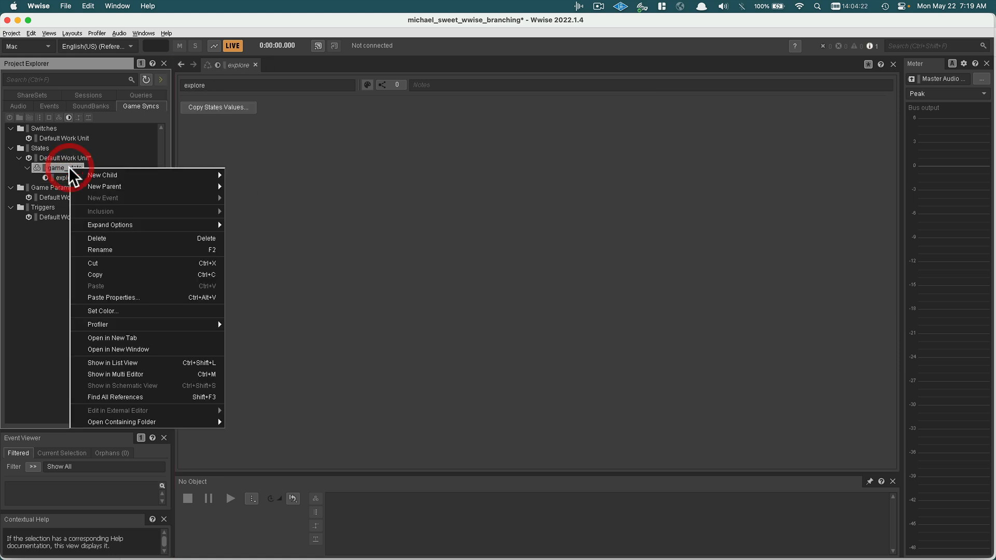
pyautogui.moveTo(113, 174)
pyautogui.click(269, 173)
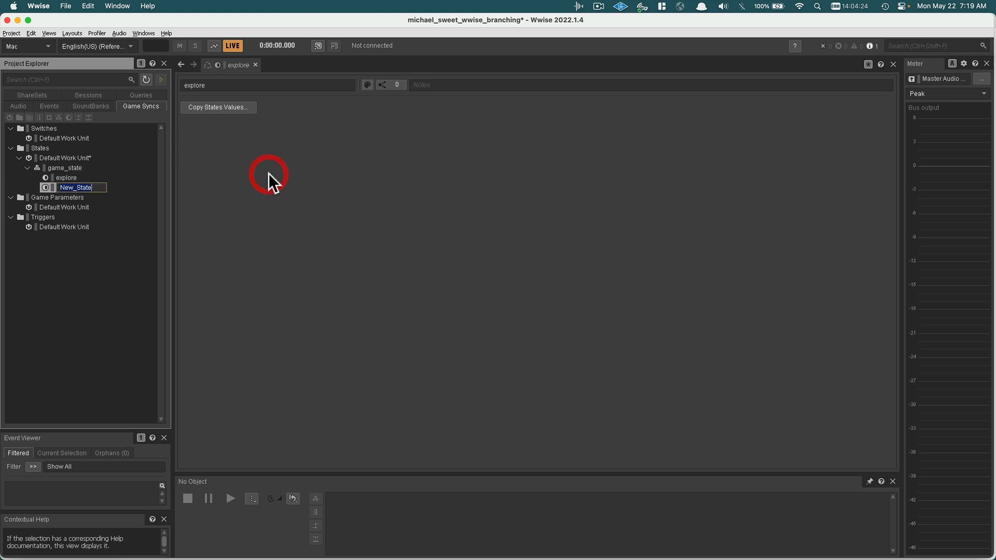
pyautogui.write('chase')
pyautogui.press('Return')
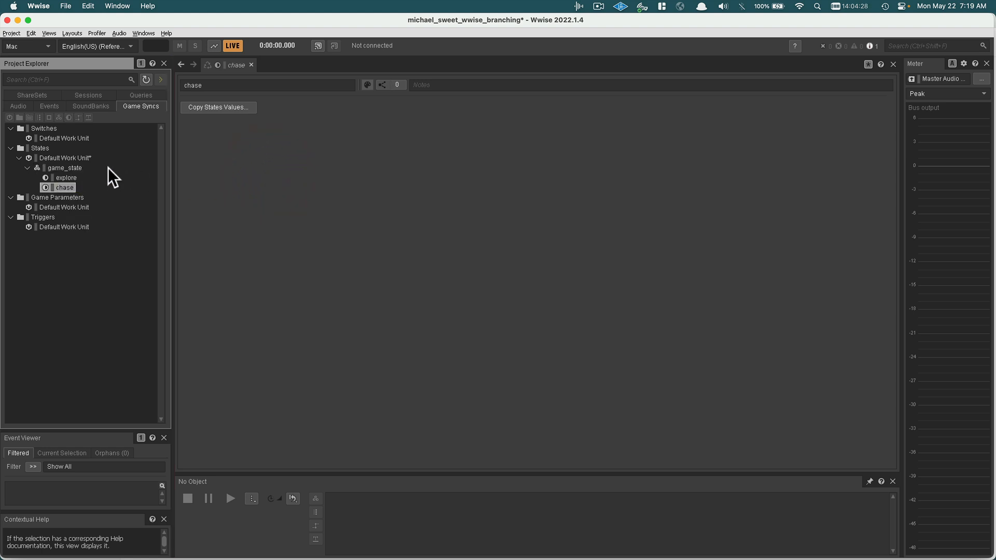
# Step: Add a state named combat to the game_state group
pyautogui.rightClick(68, 167)
pyautogui.moveTo(185, 174)
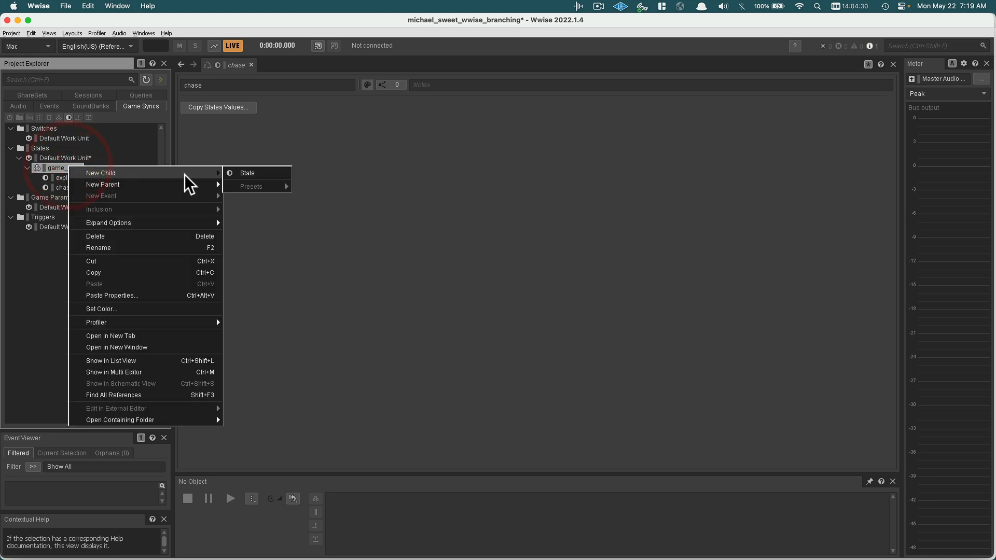
pyautogui.click(232, 175)
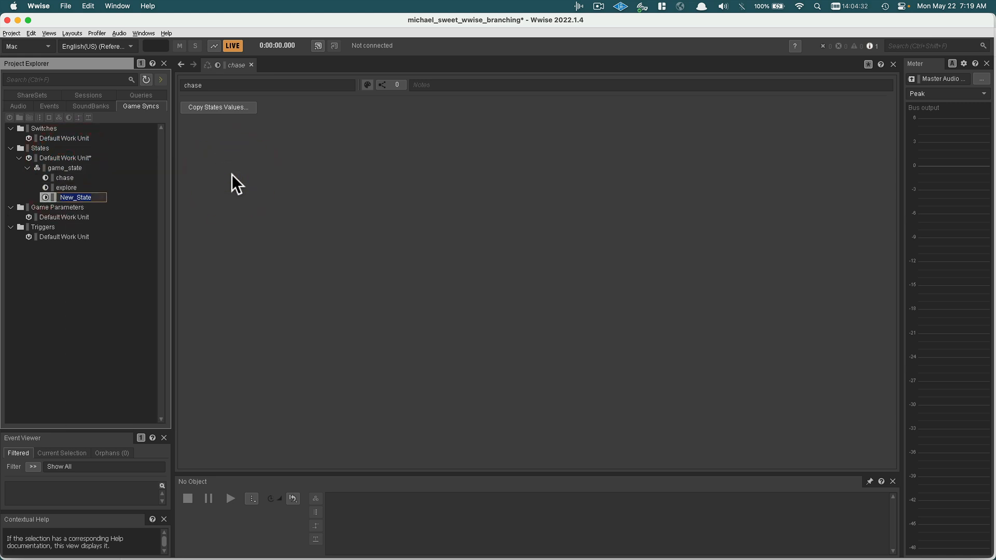
pyautogui.write('combat')
pyautogui.press('Return')
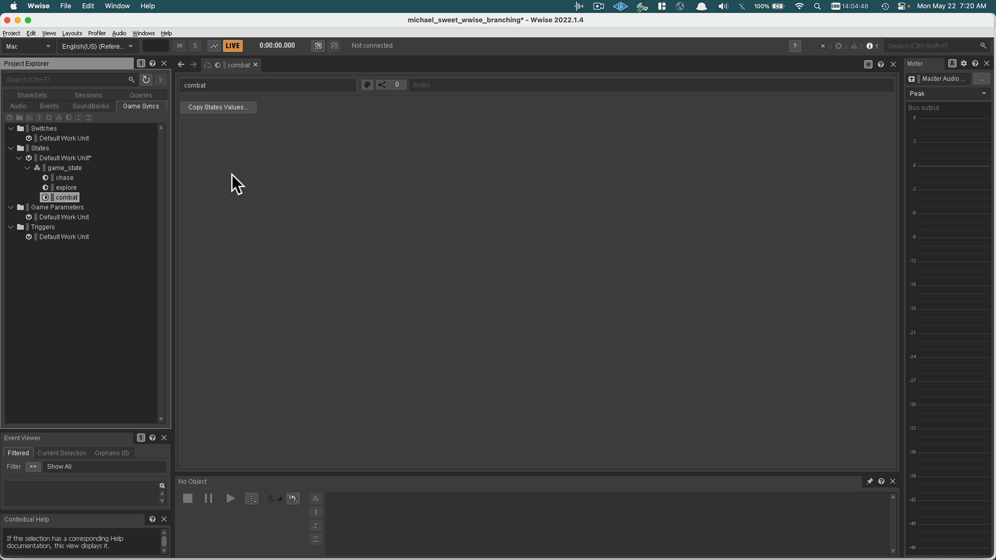
# Step: Add a new trigger to the Triggers Default Work Unit, check the stinger file names in Finder, and return to Wwise
pyautogui.rightClick(54, 235)
pyautogui.moveTo(166, 243)
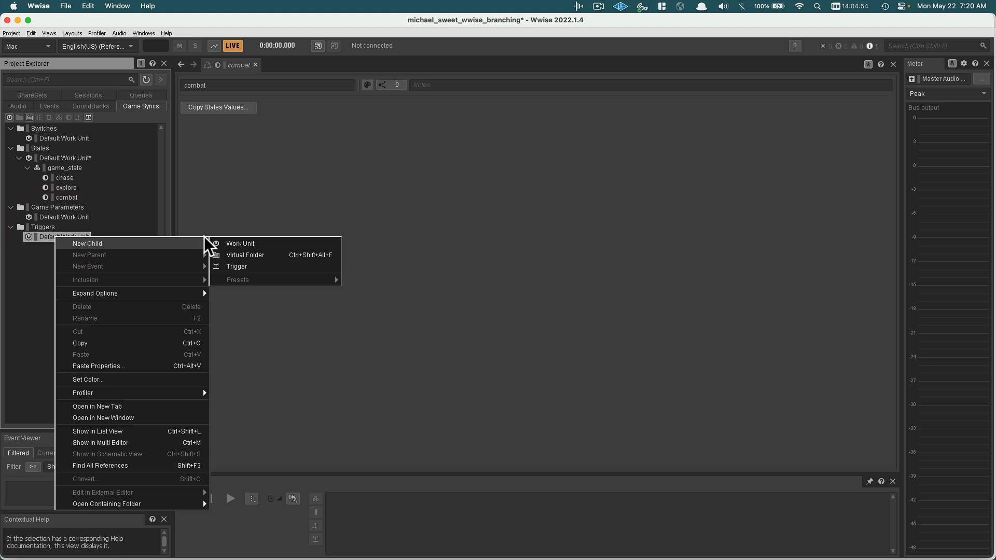
pyautogui.click(288, 265)
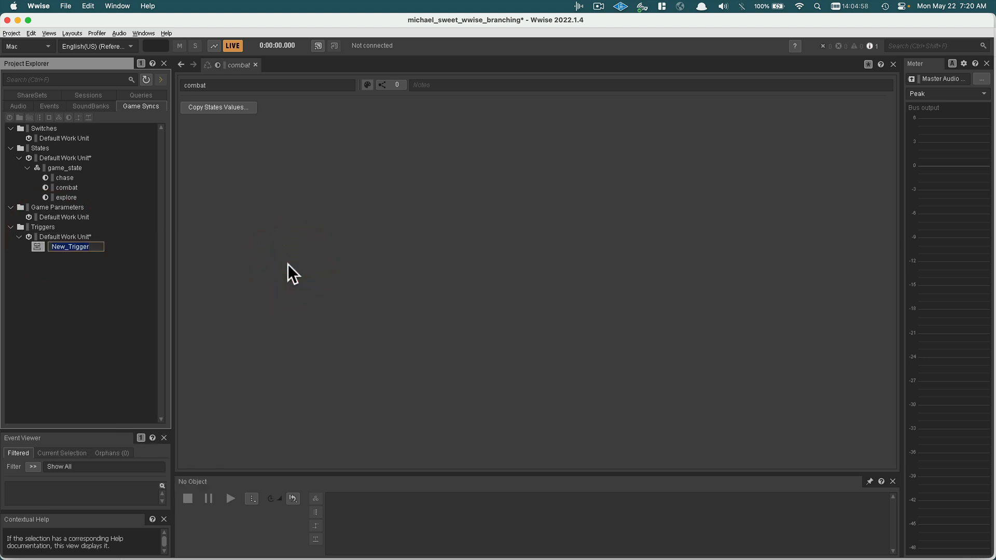
pyautogui.press('super+Tab')
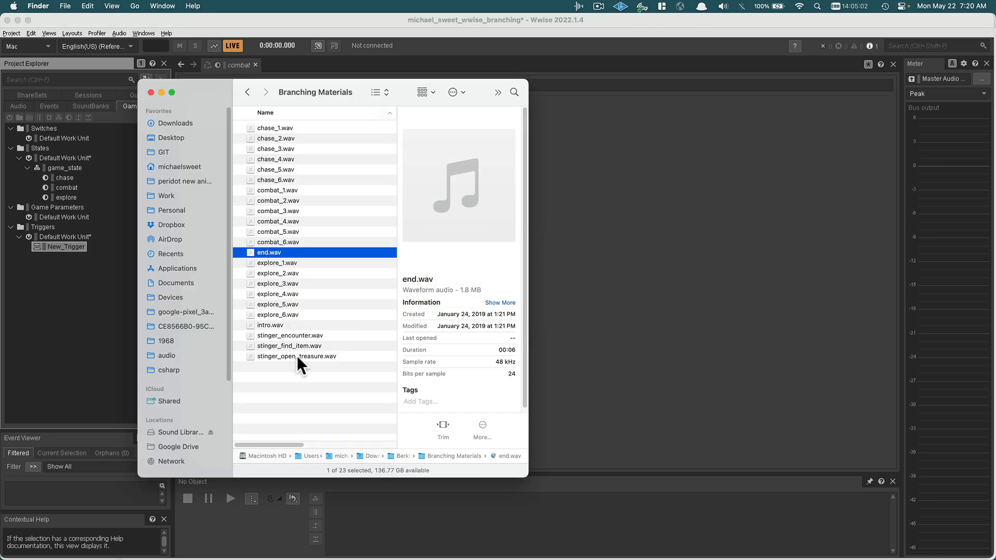
pyautogui.click(102, 309)
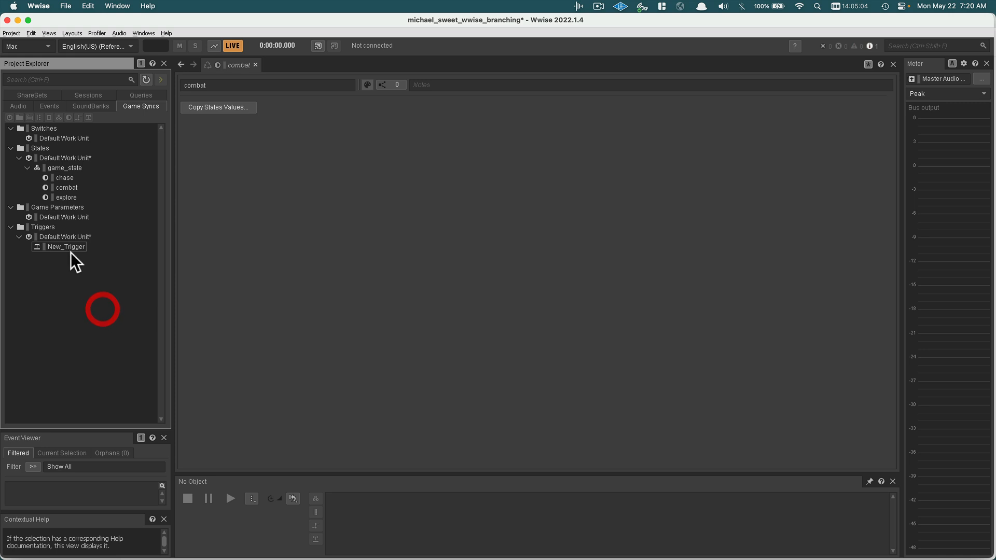
# Step: Rename the new trigger as stg_encounter
pyautogui.click(66, 247)
pyautogui.click(67, 248)
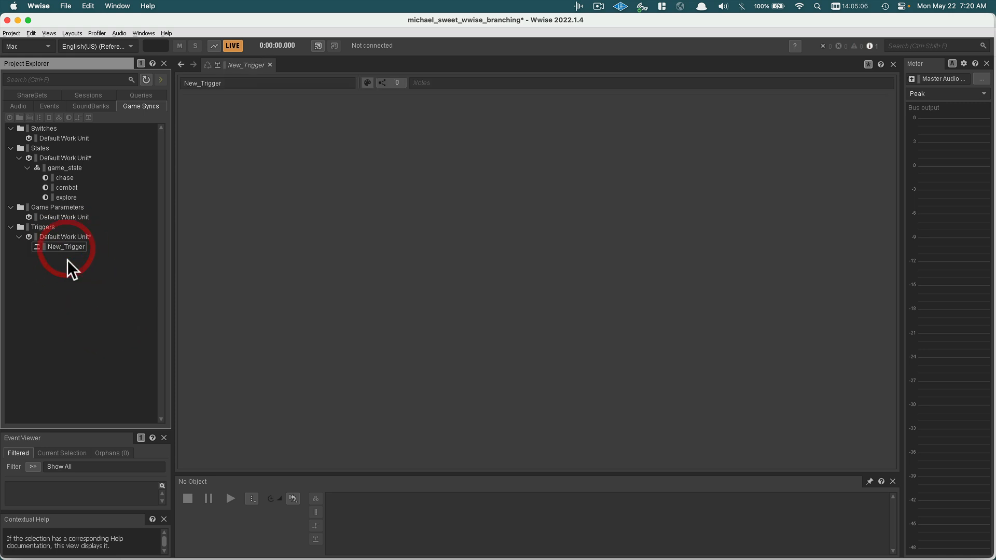
pyautogui.rightClick(67, 247)
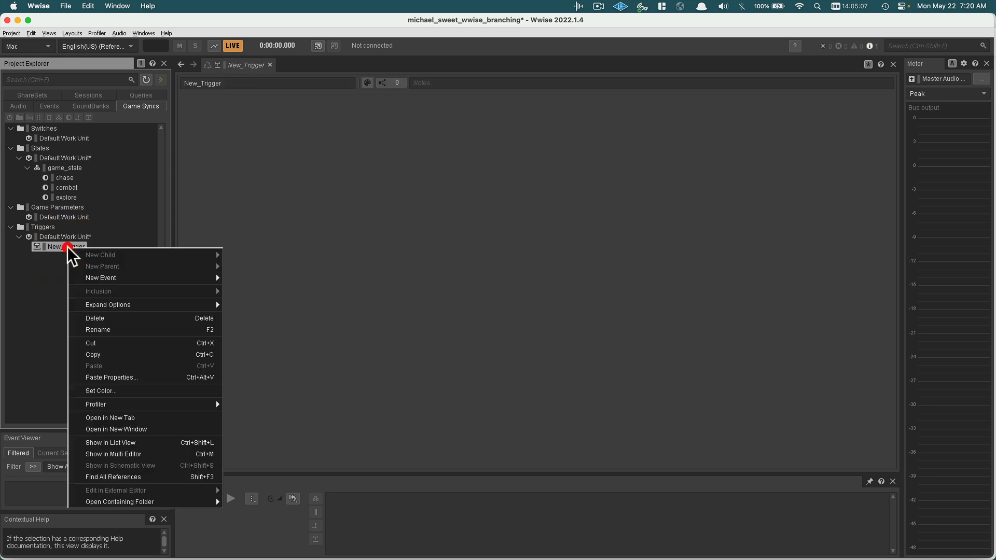
pyautogui.click(115, 326)
pyautogui.write('encounter')
pyautogui.press('BackSpace')
pyautogui.press('BackSpace')
pyautogui.press('BackSpace')
pyautogui.press('BackSpace')
pyautogui.press('BackSpace')
pyautogui.press('BackSpace')
pyautogui.press('BackSpace')
pyautogui.press('BackSpace')
pyautogui.press('BackSpace')
pyautogui.write('stg_encounter')
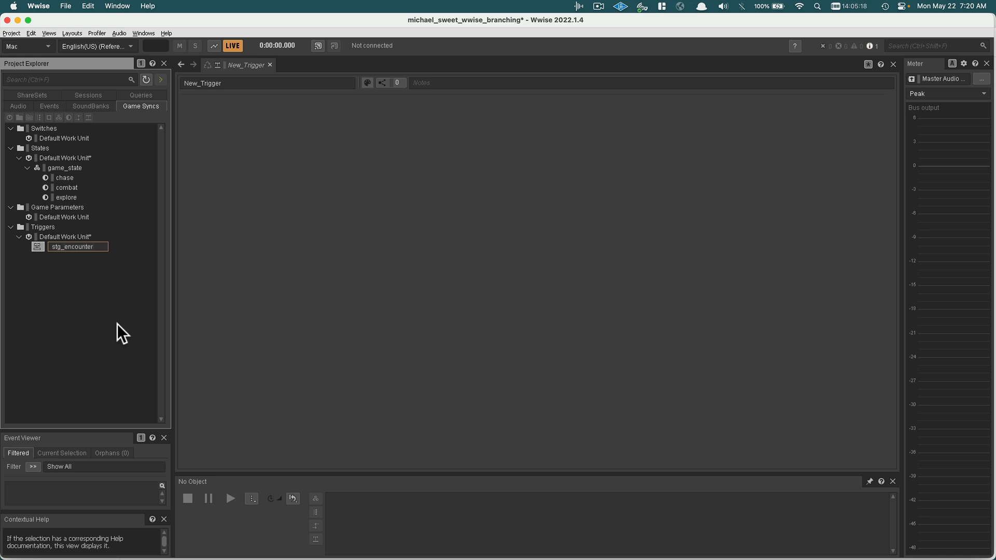
pyautogui.press('Return')
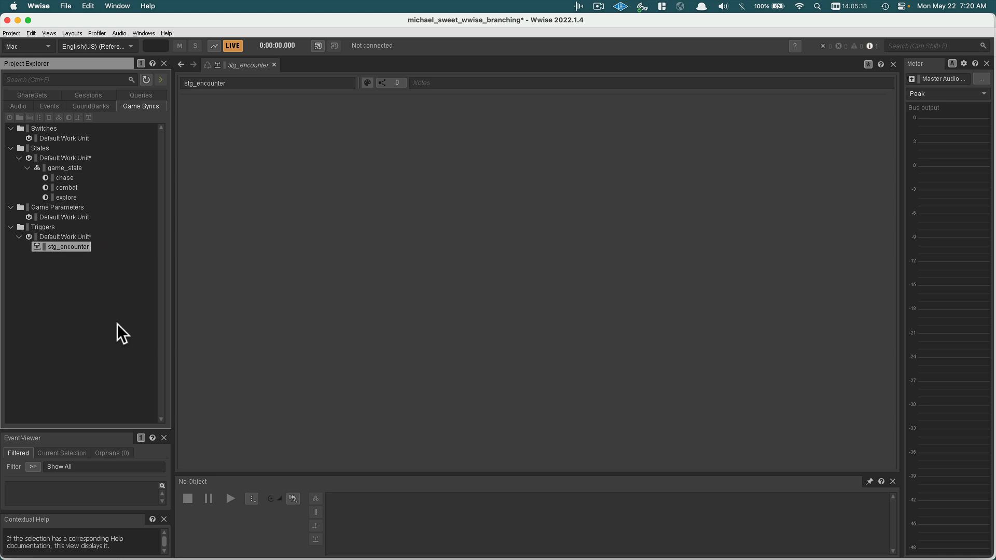
# Step: Add a trigger named stg_find_item to the Triggers Default Work Unit
pyautogui.rightClick(69, 238)
pyautogui.moveTo(138, 245)
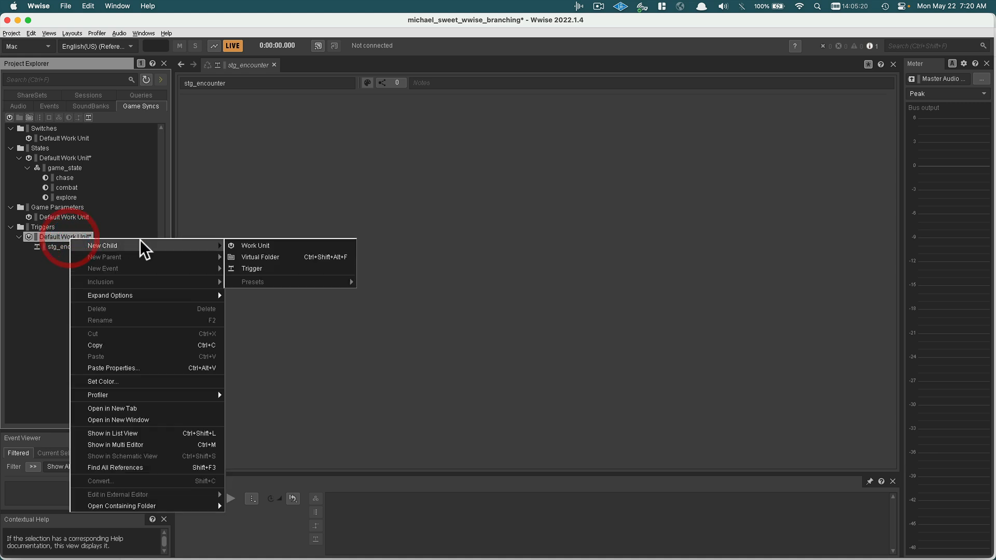
pyautogui.click(259, 265)
pyautogui.write('s')
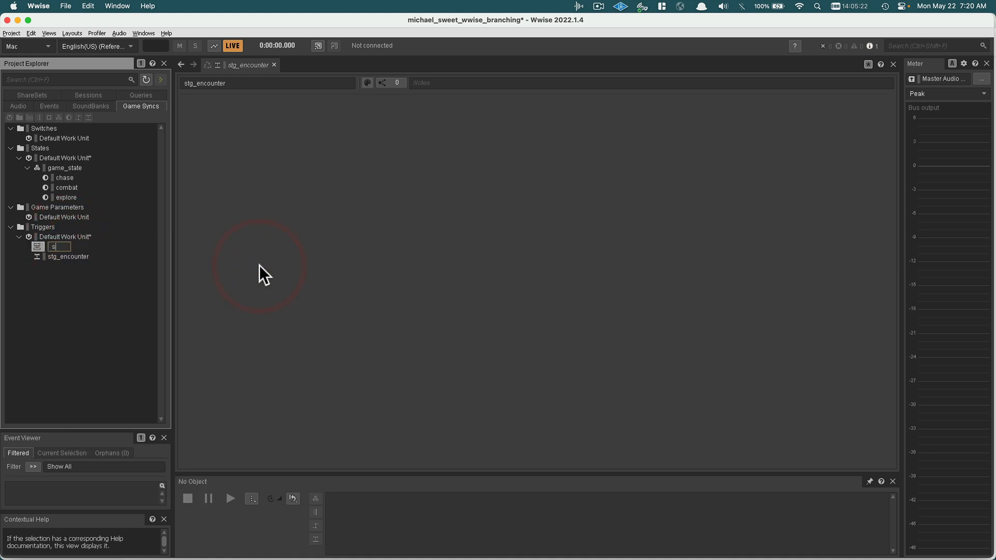
pyautogui.write('tg_find_item')
pyautogui.press('Return')
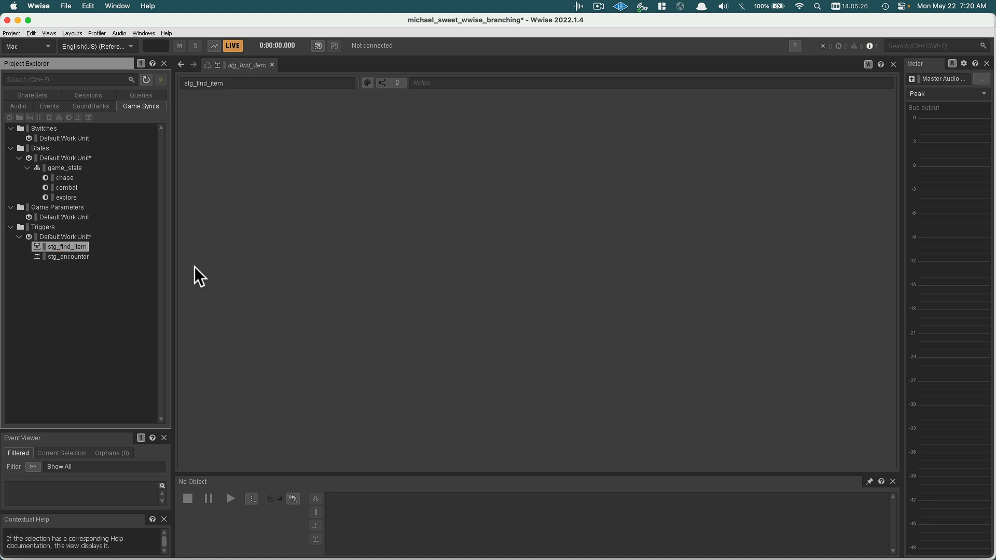
# Step: Check the stinger file names in Finder, and add a trigger named stg_open_treasure to the Triggers Default Work Unit in Wwise
pyautogui.press('super+Tab')
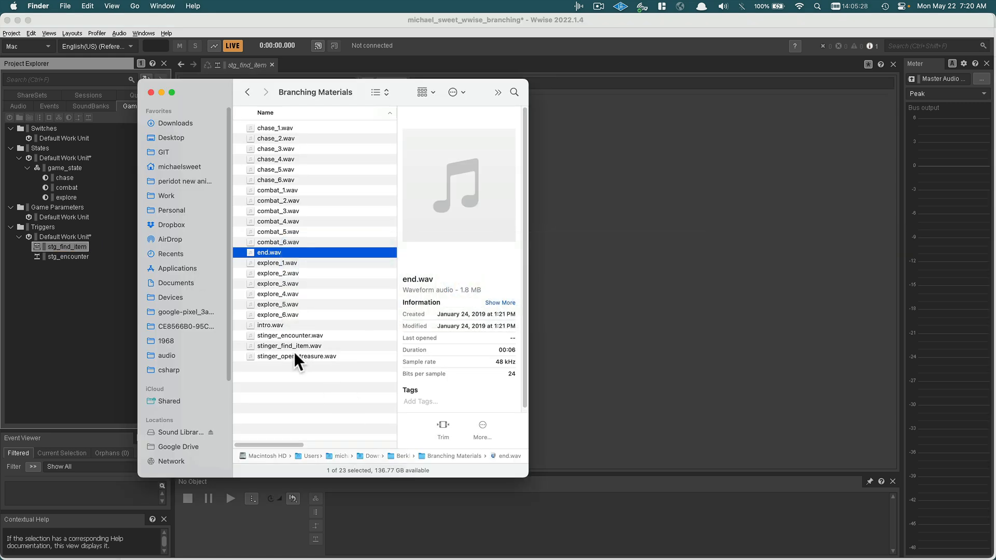
pyautogui.press('super+Tab')
pyautogui.click(87, 303)
pyautogui.rightClick(61, 236)
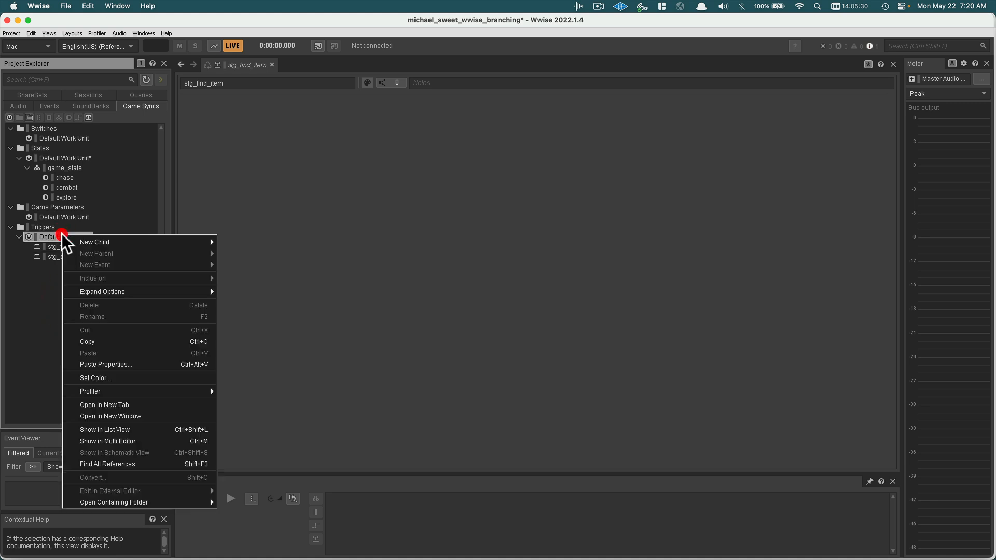
pyautogui.moveTo(105, 242)
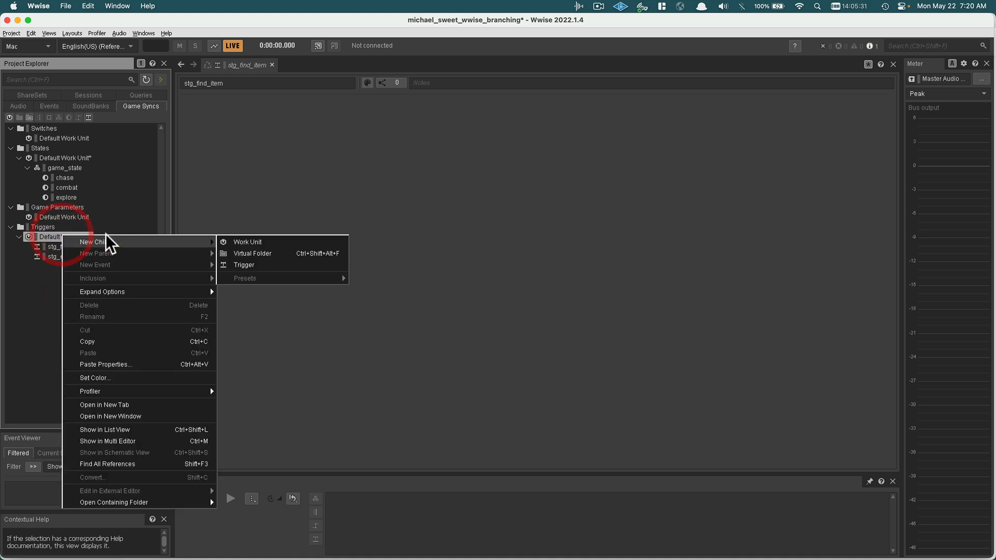
pyautogui.click(240, 264)
pyautogui.write('stg_')
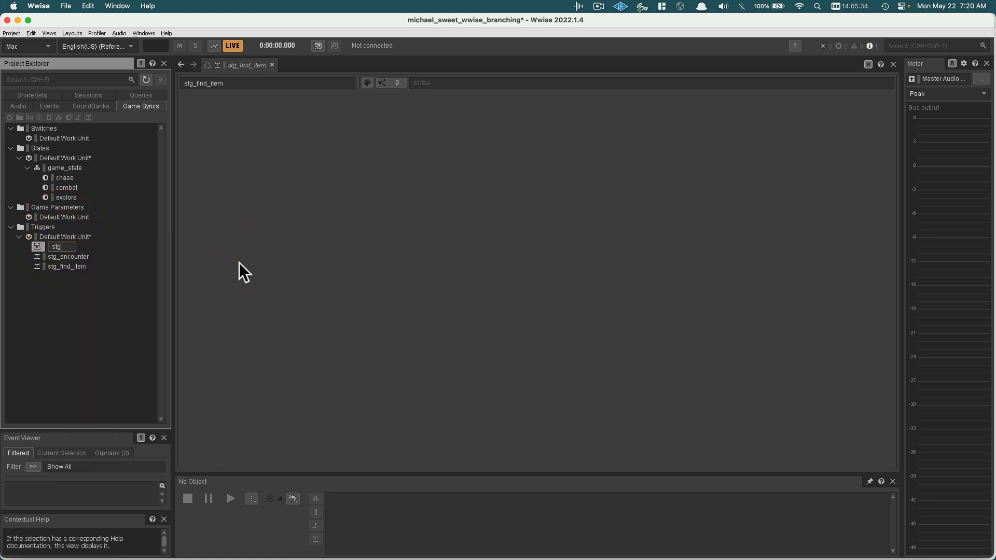
pyautogui.write('open_treasure')
pyautogui.press('Return')
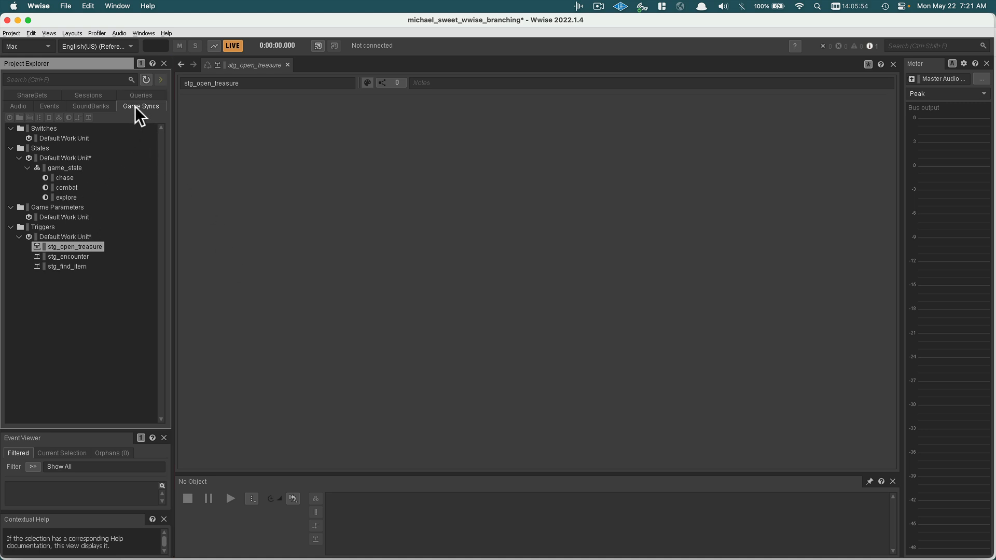
# Step: Import all WAV files from the Branching Materials folder in Finder into the Default Work Unit of Wwise's Interactive Music Hierarchy
pyautogui.click(26, 107)
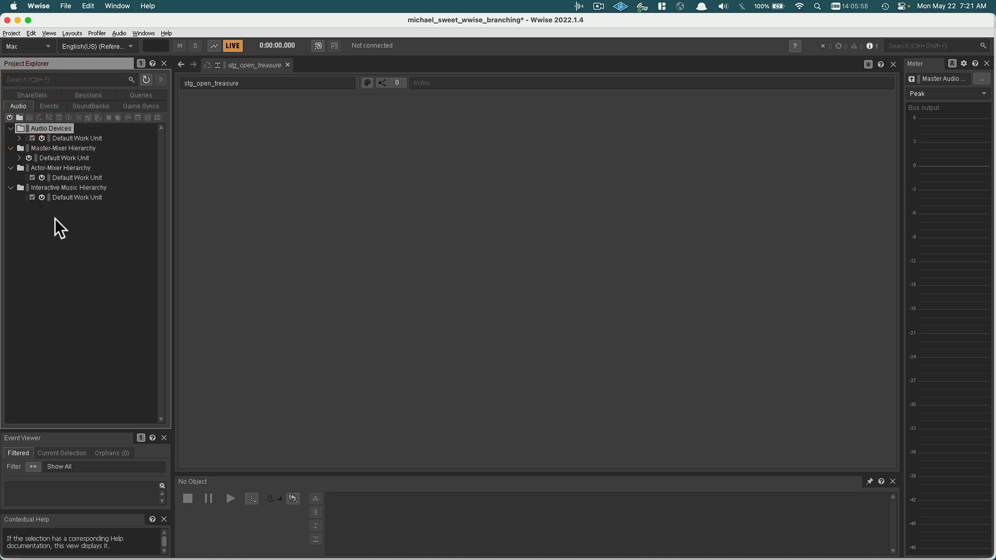
pyautogui.press('super+Tab')
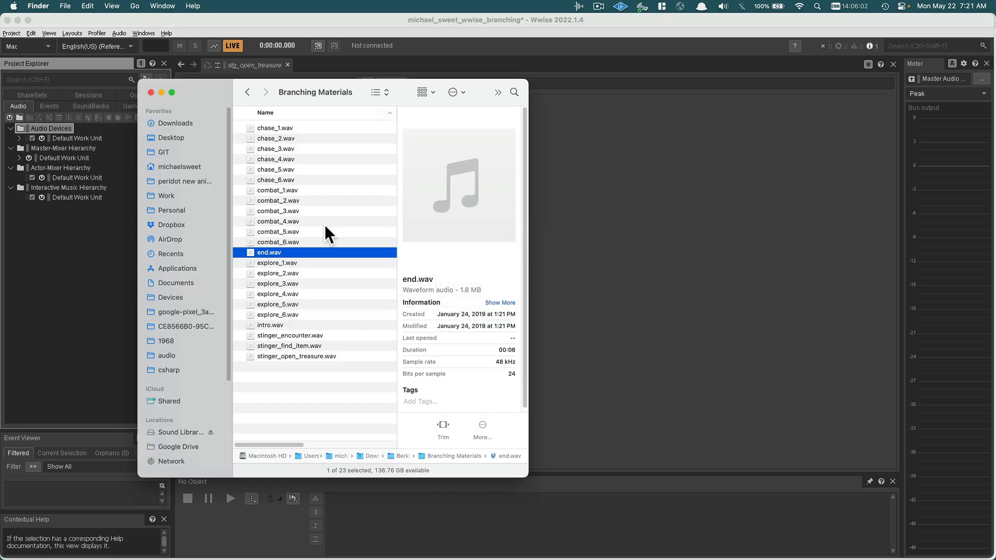
pyautogui.click(315, 232)
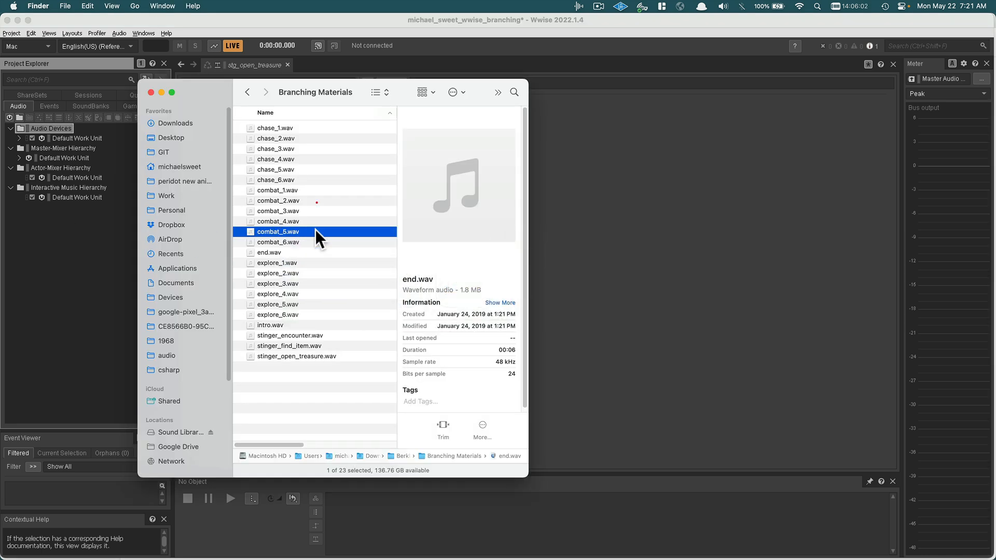
pyautogui.press('super+a')
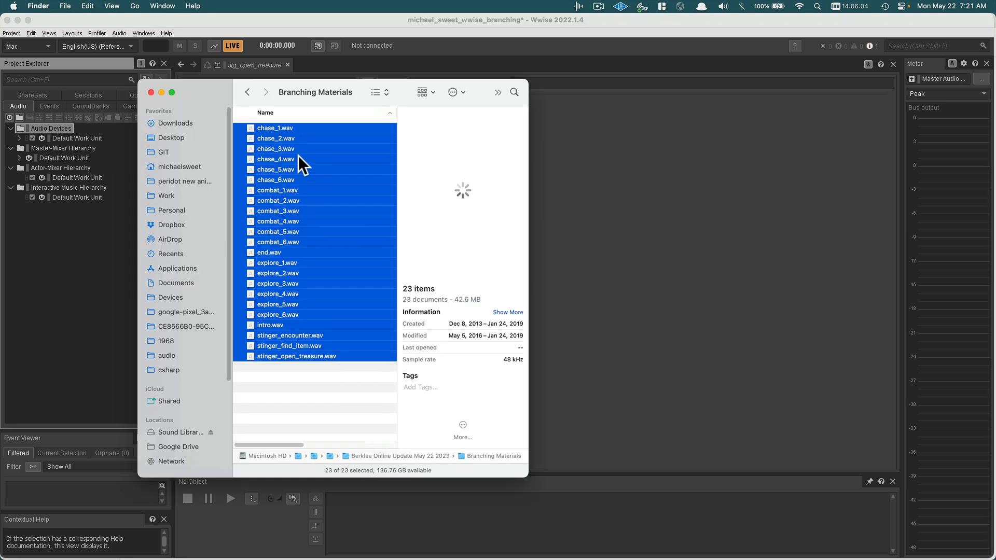
pyautogui.moveTo(287, 129); pyautogui.dragTo(80, 198)
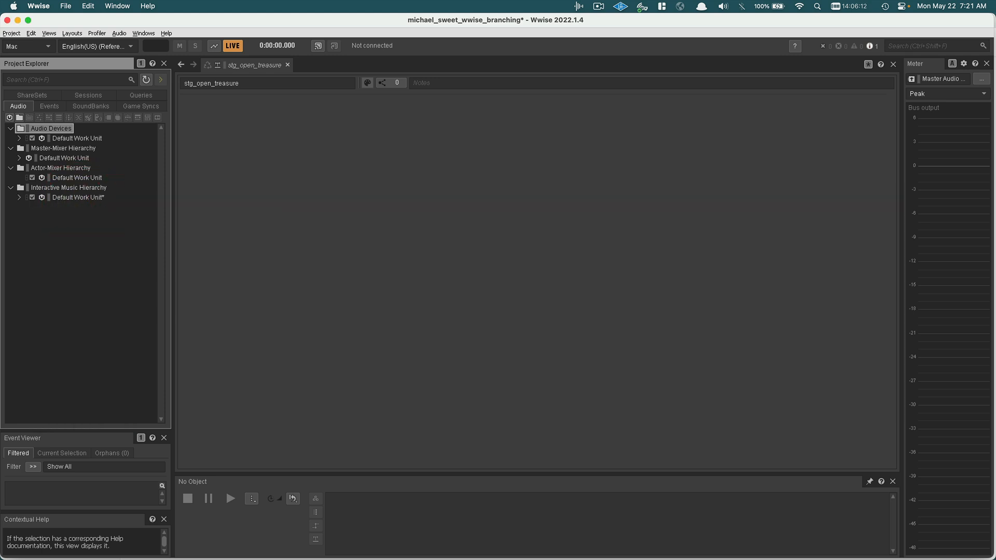
# Step: Expand the Default Work Unit of the Interactive Music Hierarchy, and collapse the chase_1, chase_2 and chase_3 segments
pyautogui.click(19, 198)
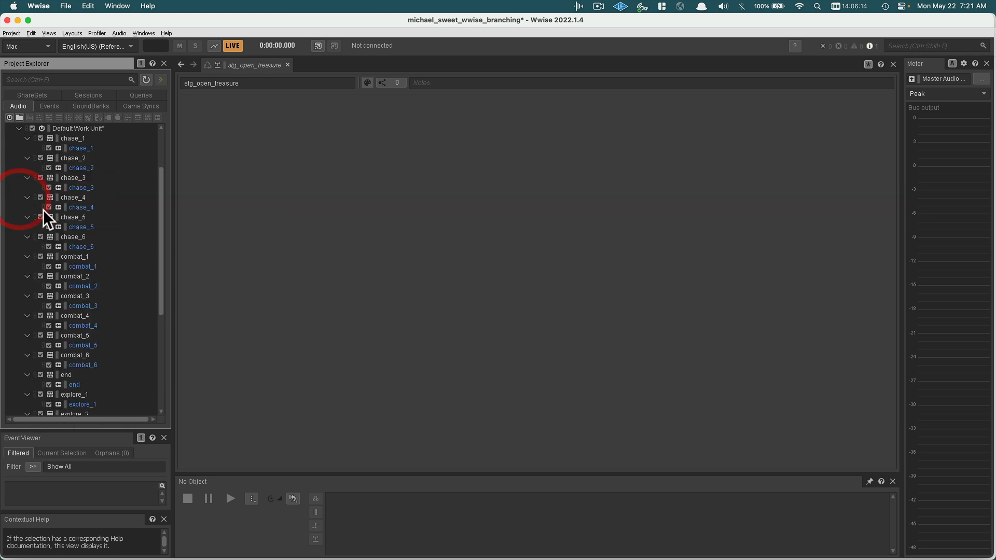
pyautogui.scroll(2, 123, 219)
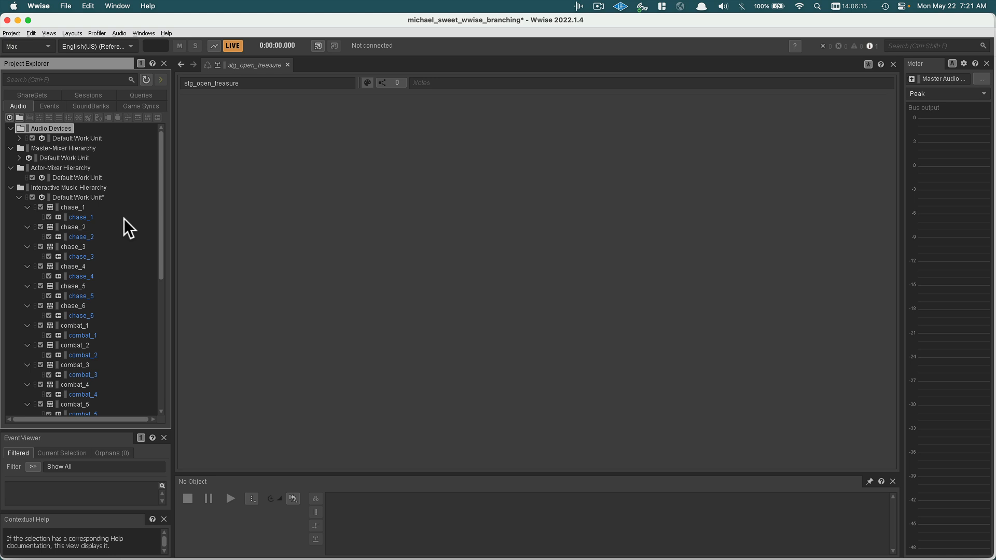
pyautogui.click(29, 207)
pyautogui.click(28, 214)
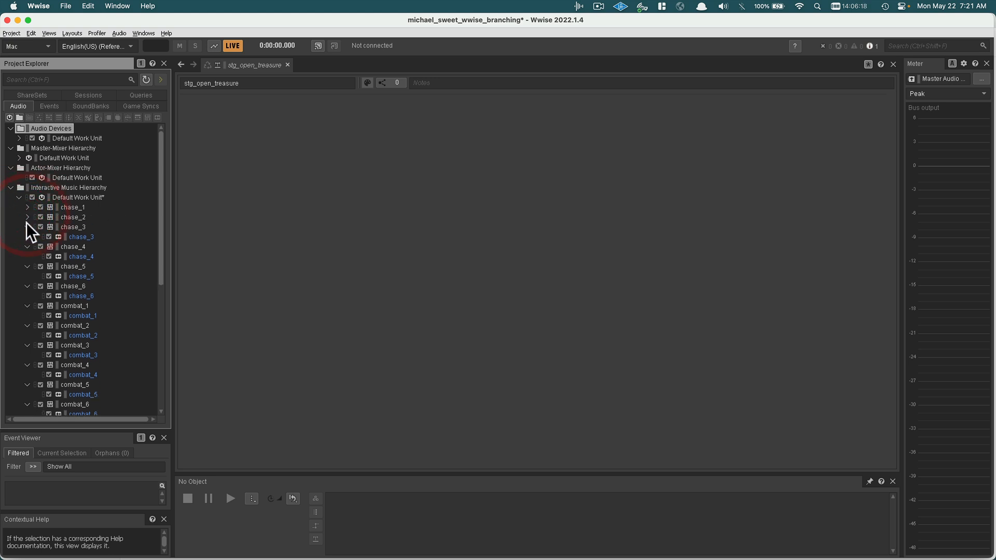
pyautogui.click(27, 224)
# Step: Expand the chase_1 segment to view its track, and open the segment for inspection of its properties and waveform
pyautogui.click(27, 207)
pyautogui.click(75, 217)
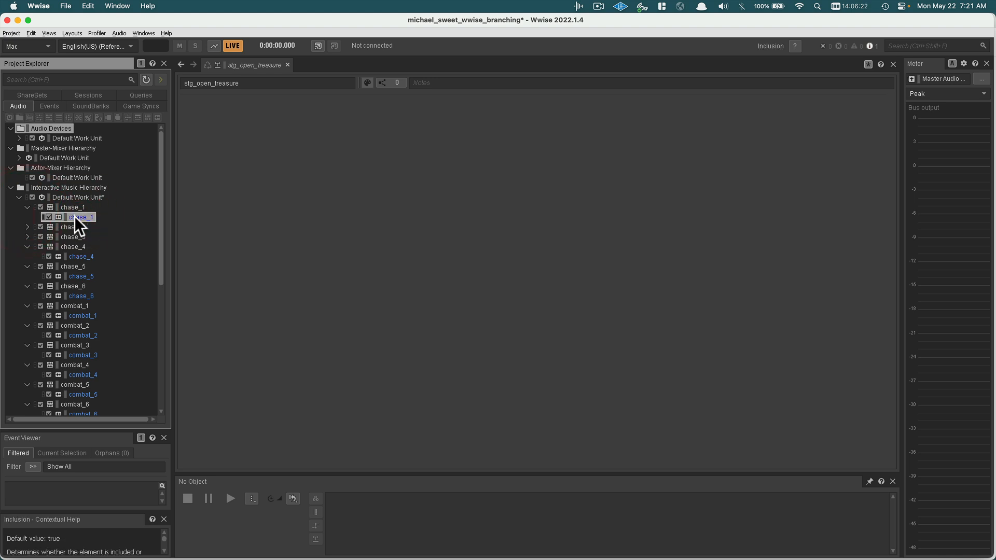
pyautogui.click(73, 207)
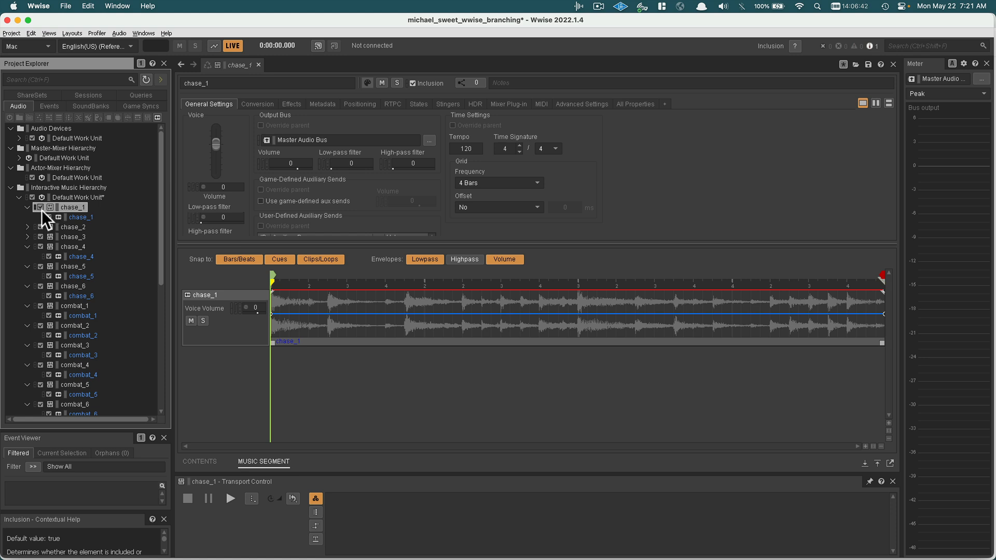
# Step: Collapse the chase_1, chase_4, chase_5 and chase_6 segments in the Interactive Music Hierarchy
pyautogui.click(29, 207)
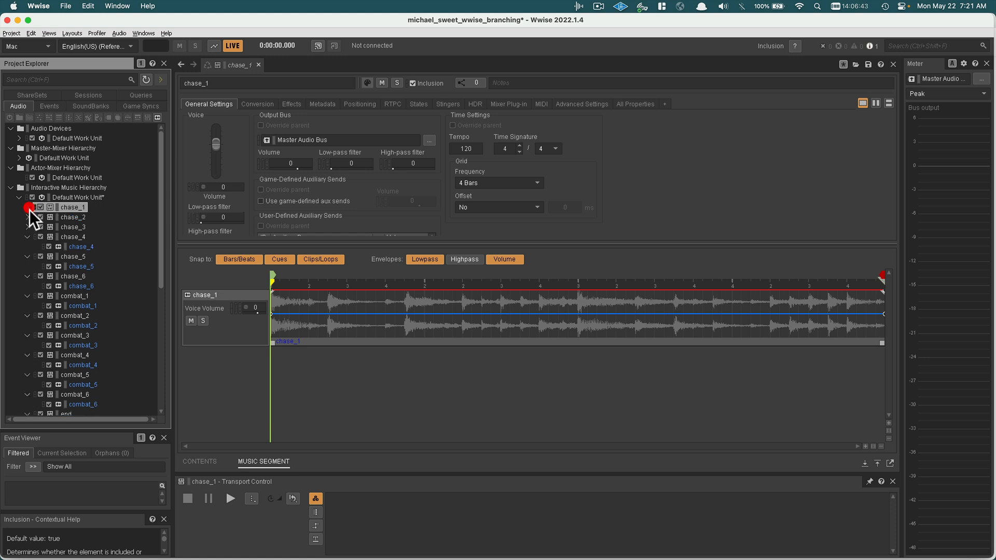
pyautogui.click(28, 236)
pyautogui.click(27, 247)
pyautogui.click(27, 256)
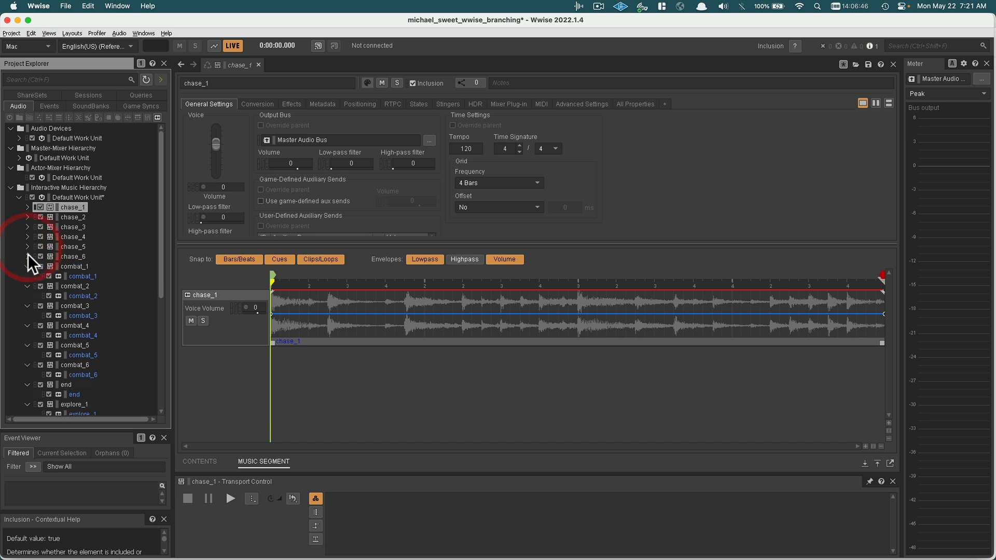
# Step: Collapse the combat_1 through combat_6 segments in the Interactive Music Hierarchy
pyautogui.click(27, 266)
pyautogui.click(27, 276)
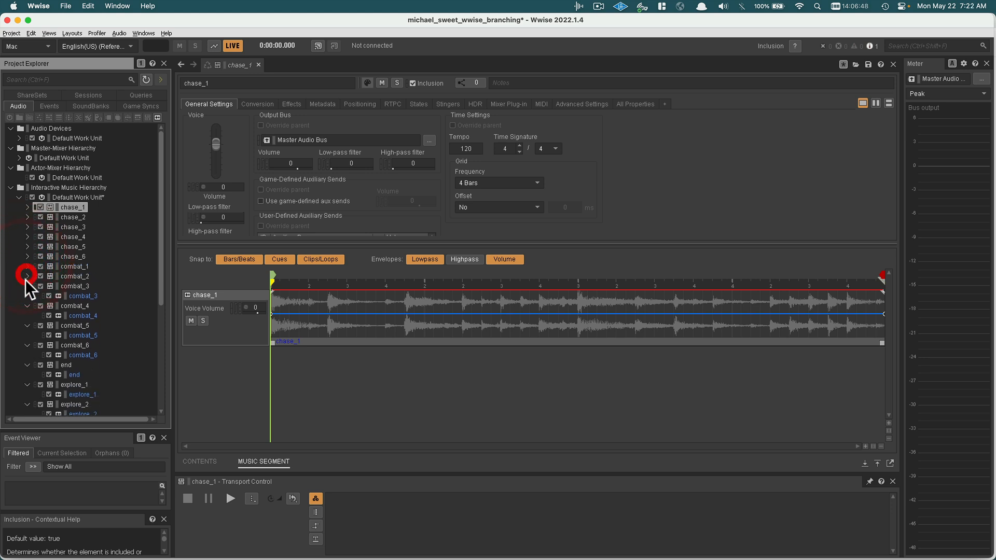
pyautogui.click(27, 286)
pyautogui.click(27, 296)
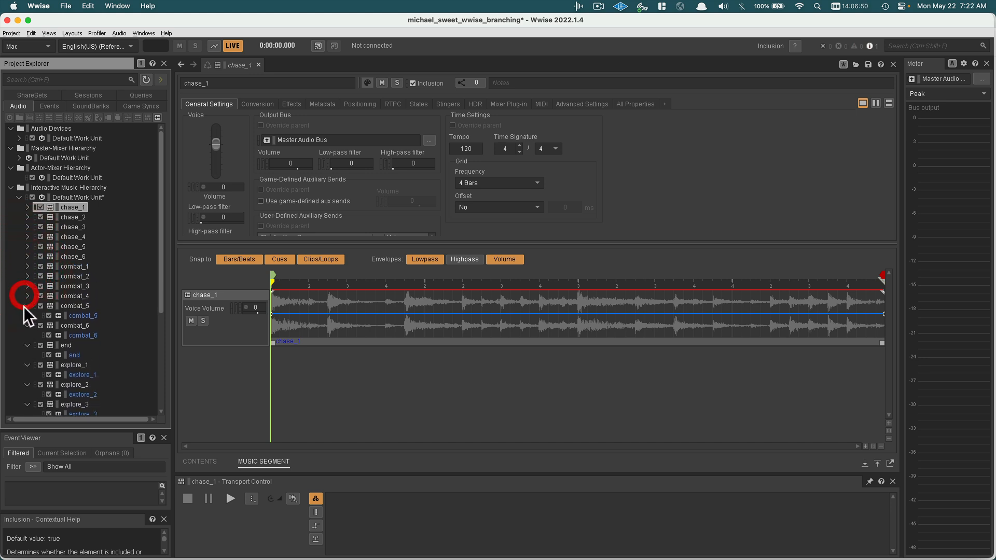
pyautogui.click(25, 306)
pyautogui.click(26, 315)
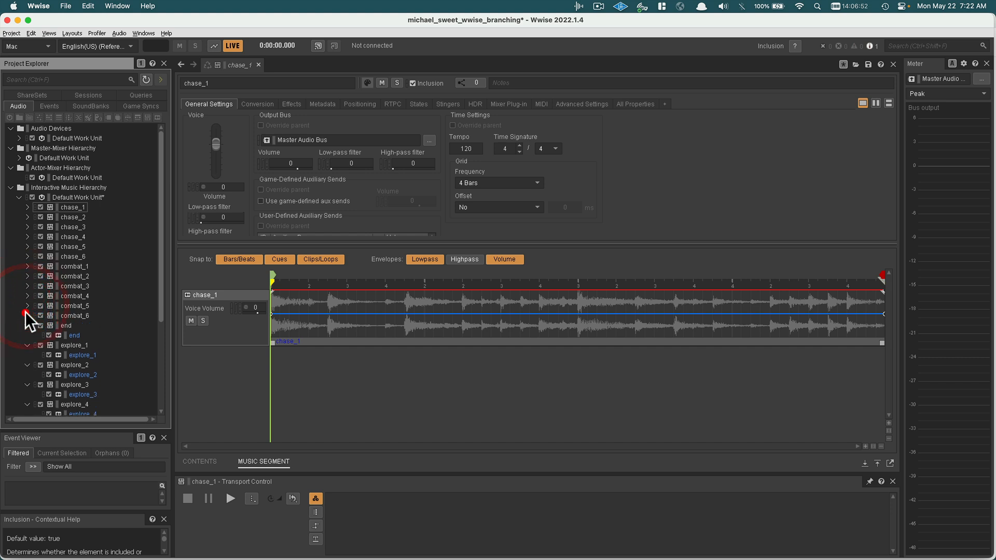
# Step: Collapse the end segment and the explore_1 through explore_6 segments in the Interactive Music Hierarchy
pyautogui.click(27, 325)
pyautogui.click(25, 335)
pyautogui.click(26, 346)
pyautogui.click(26, 353)
pyautogui.click(27, 365)
pyautogui.click(26, 374)
pyautogui.click(25, 384)
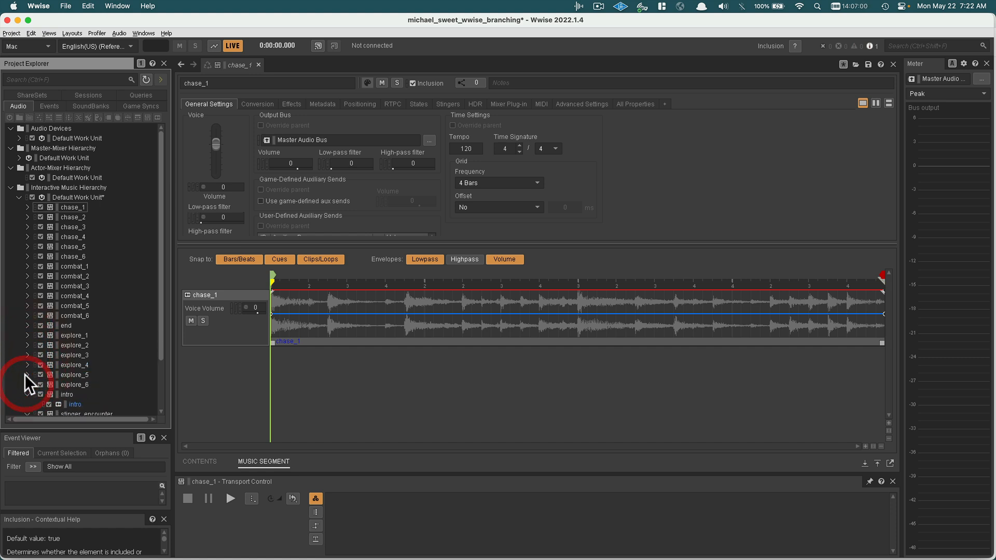
# Step: Collapse the intro, stinger_encounter, stinger_find_item and stinger_open_treasure segments in the Interactive Music Hierarchy
pyautogui.click(27, 393)
pyautogui.click(26, 403)
pyautogui.scroll(-2, 26, 404)
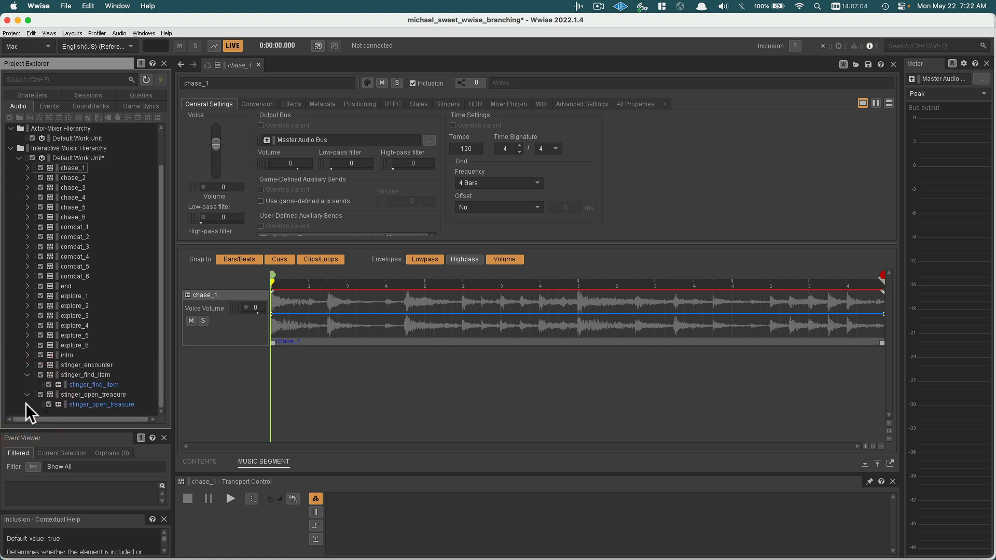
pyautogui.click(27, 373)
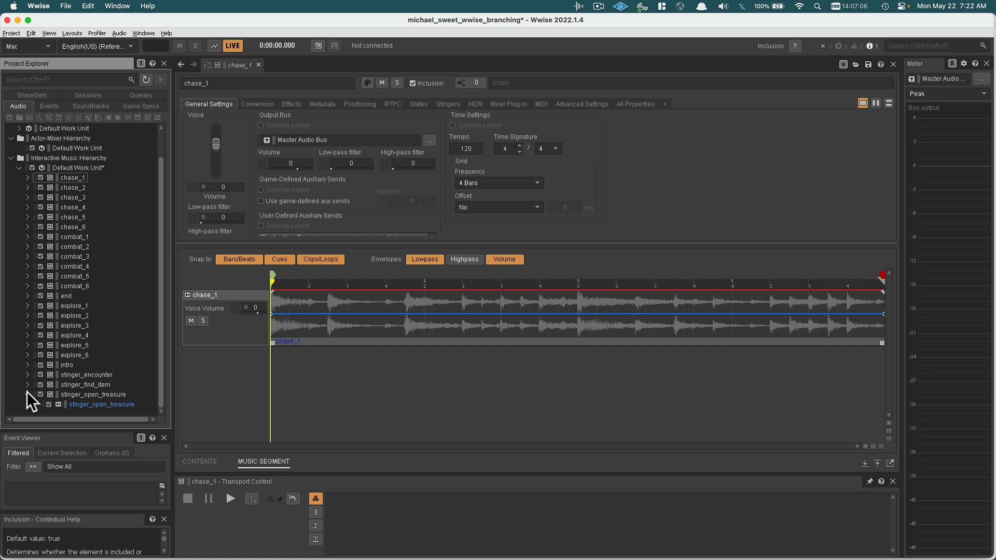
pyautogui.click(26, 391)
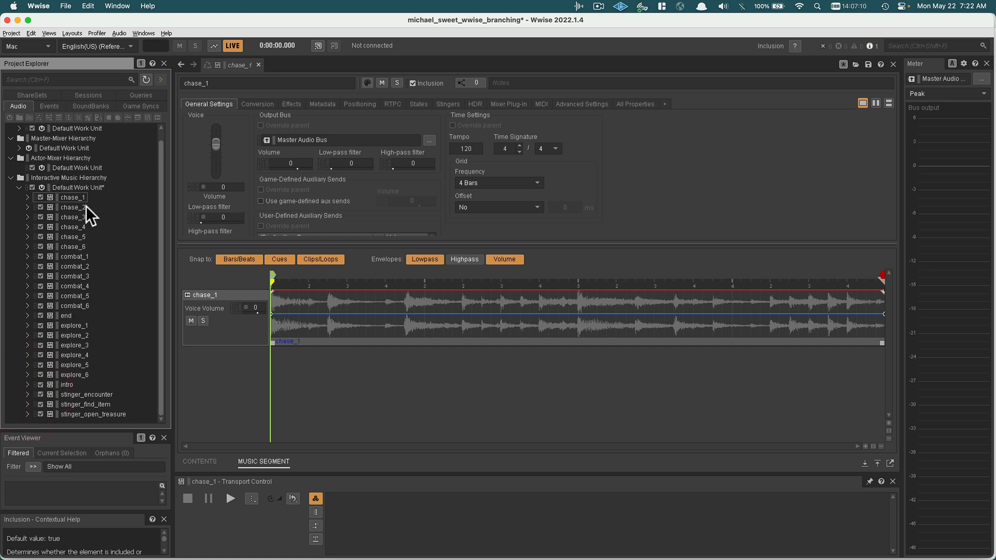
# Step: Group segments chase_1 through chase_6 under a new parent Music Playlist Container named playlist_chase
pyautogui.click(74, 244)
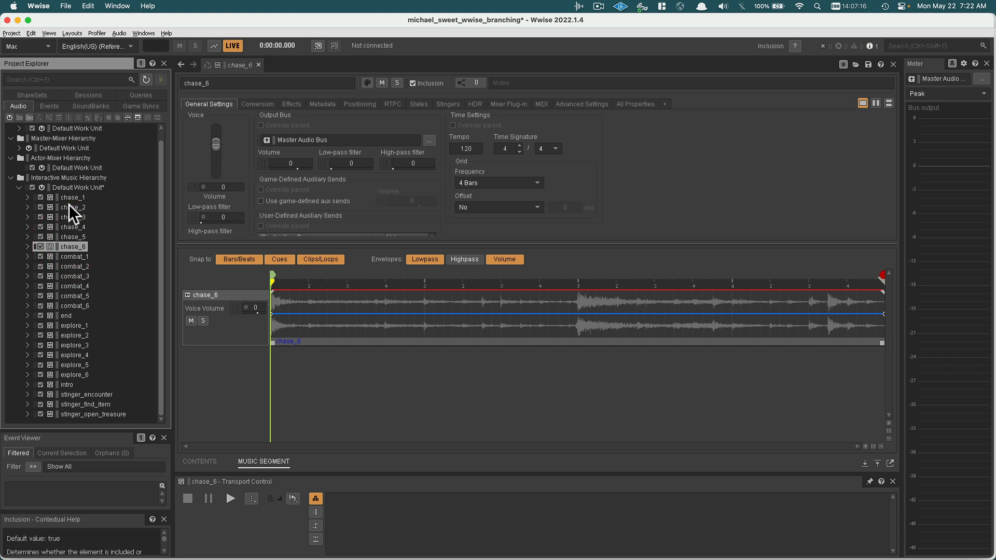
pyautogui.keyDown('shift'); pyautogui.click(70, 201); pyautogui.keyUp('shift')
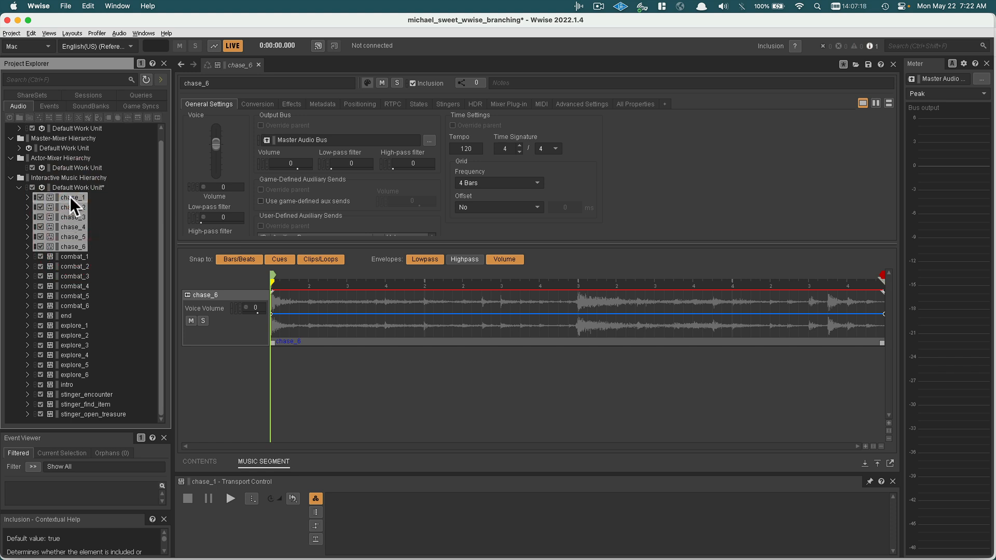
pyautogui.rightClick(70, 199)
pyautogui.moveTo(92, 213)
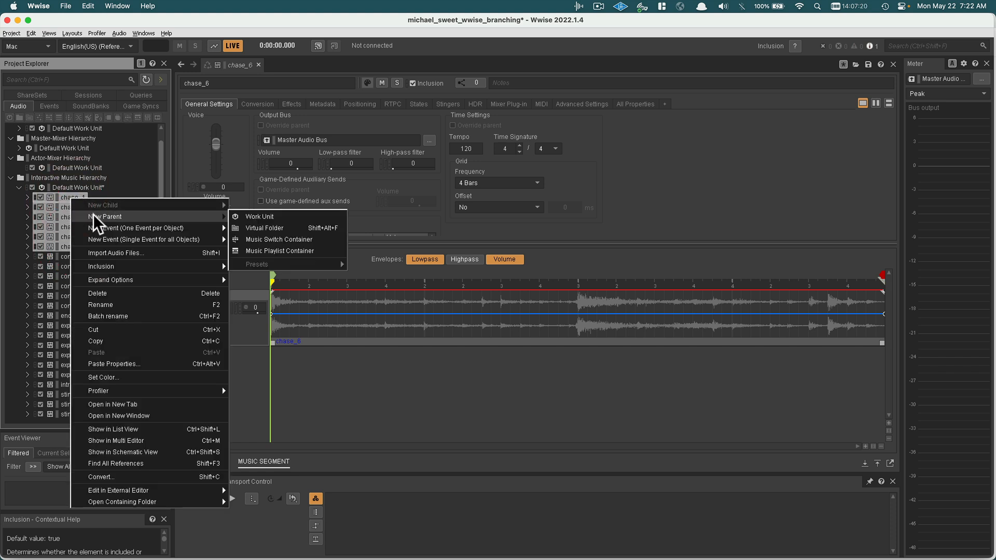
pyautogui.click(266, 250)
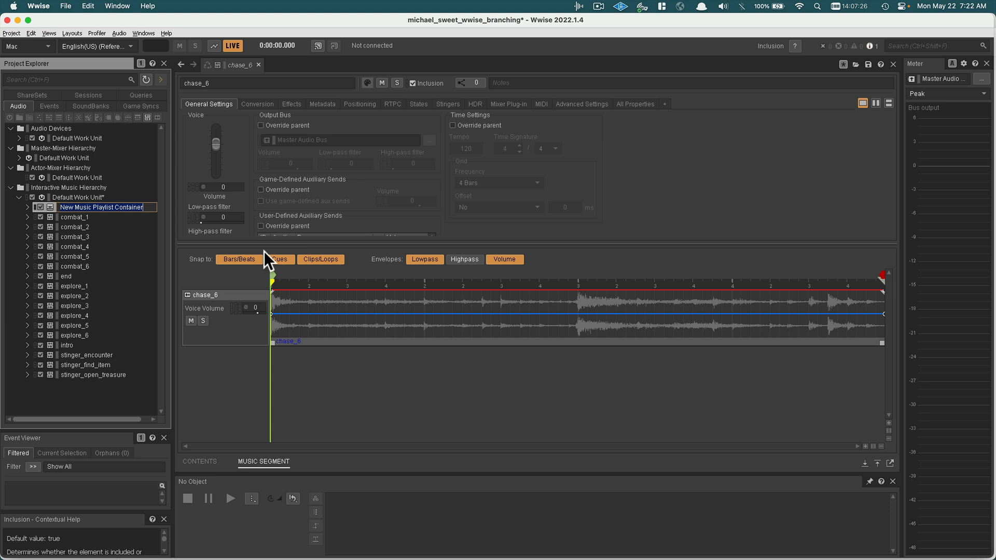
pyautogui.write('play')
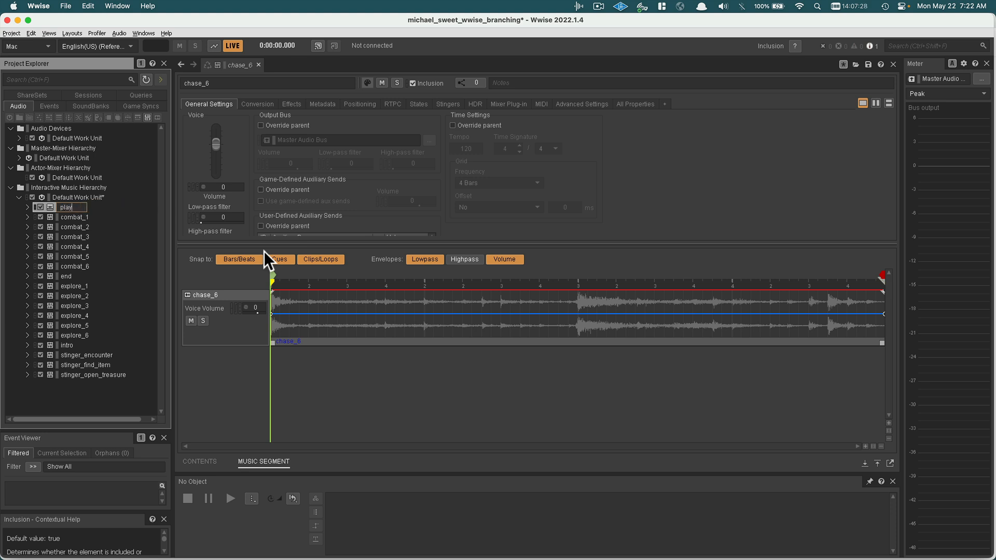
pyautogui.write('list_chase')
pyautogui.press('Return')
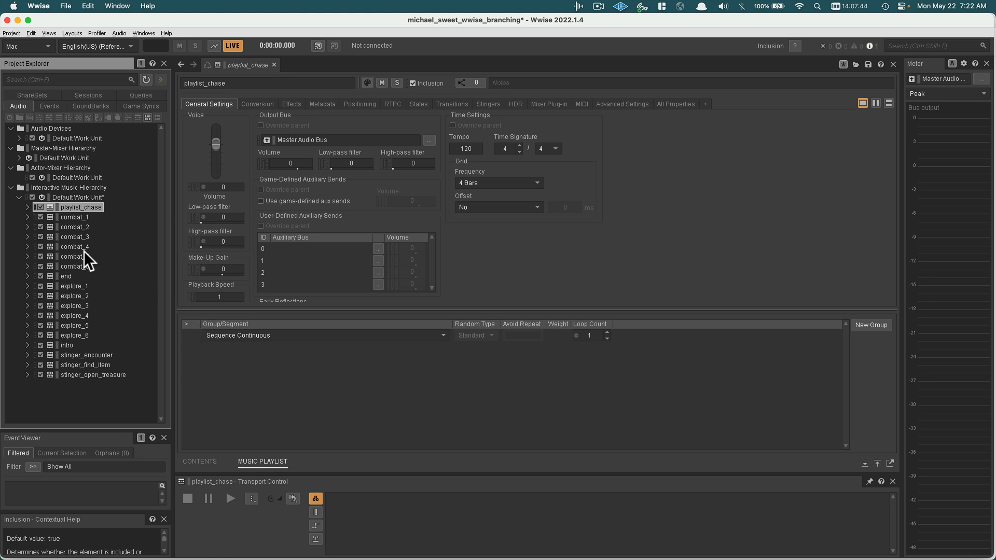
# Step: Add chase_1 through chase_6 in order to playlist_chase's Sequence Continuous group and set the group's loop count to Infinite
pyautogui.click(27, 207)
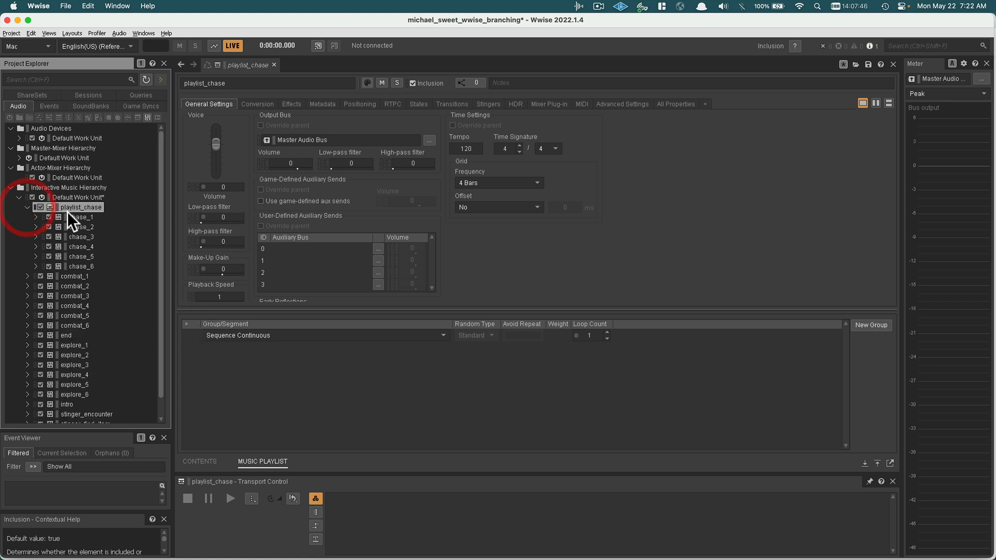
pyautogui.moveTo(73, 216); pyautogui.dragTo(245, 353)
pyautogui.moveTo(74, 226); pyautogui.dragTo(211, 353)
pyautogui.moveTo(75, 238); pyautogui.dragTo(217, 372)
pyautogui.moveTo(89, 247); pyautogui.dragTo(237, 382)
pyautogui.moveTo(78, 256); pyautogui.dragTo(240, 394)
pyautogui.moveTo(71, 263); pyautogui.dragTo(224, 405)
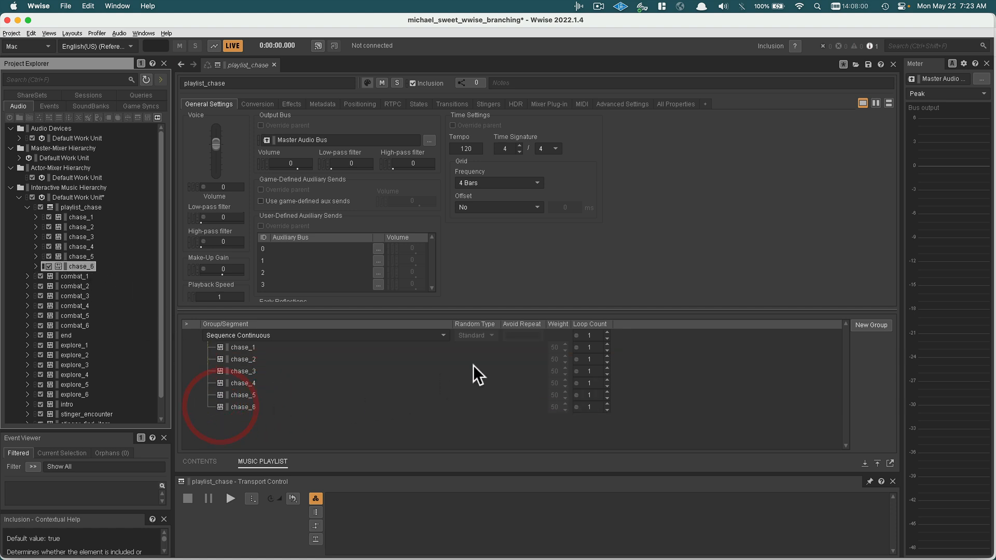
pyautogui.click(607, 340)
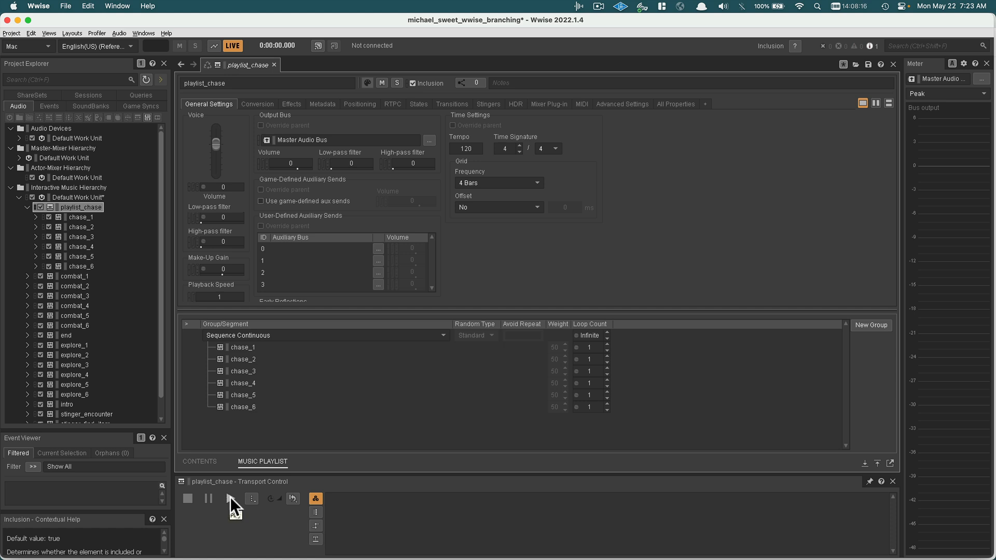
pyautogui.click(25, 207)
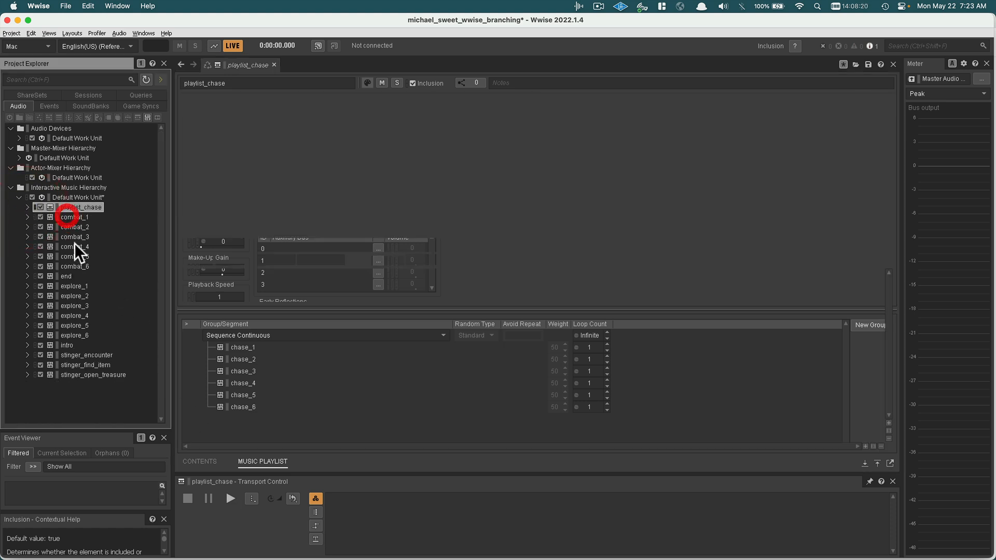
# Step: Group segments combat_1 through combat_6 under a new parent Music Playlist Container named playlist_combat
pyautogui.keyDown('shift'); pyautogui.click(75, 263); pyautogui.keyUp('shift')
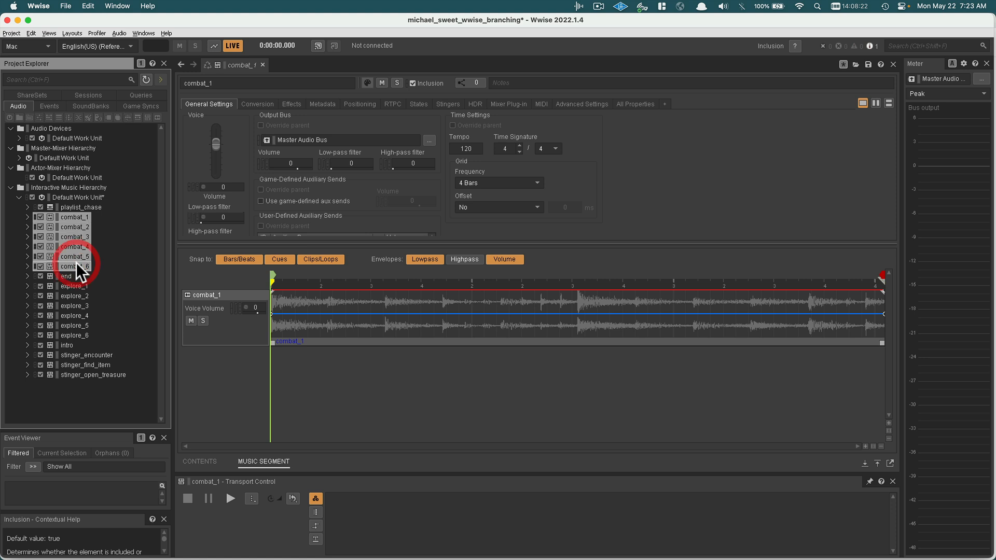
pyautogui.rightClick(69, 214)
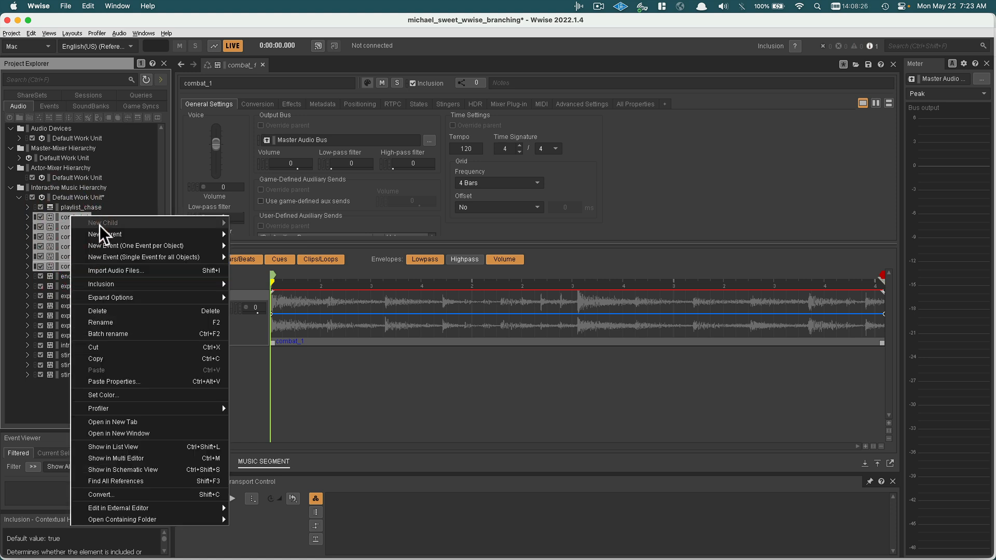
pyautogui.moveTo(100, 231)
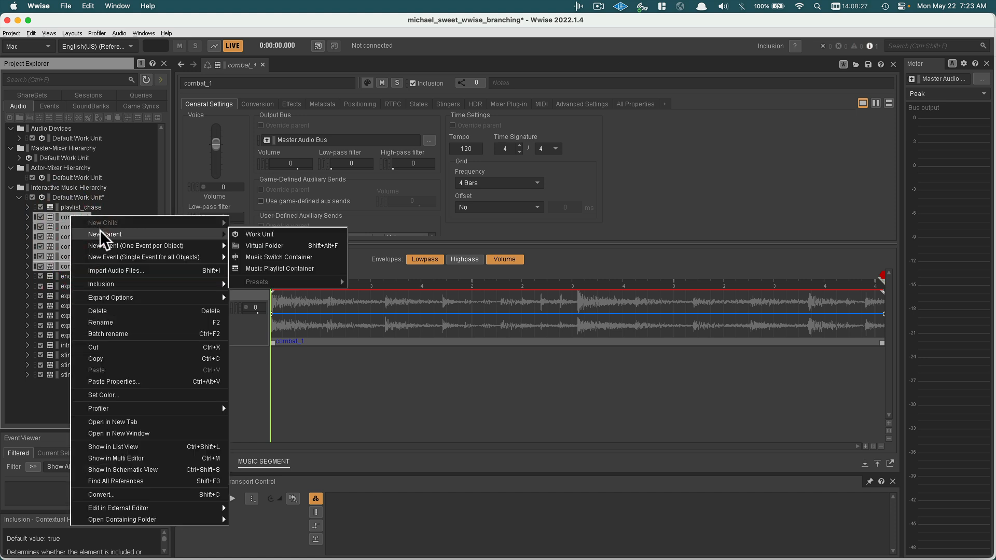
pyautogui.click(282, 267)
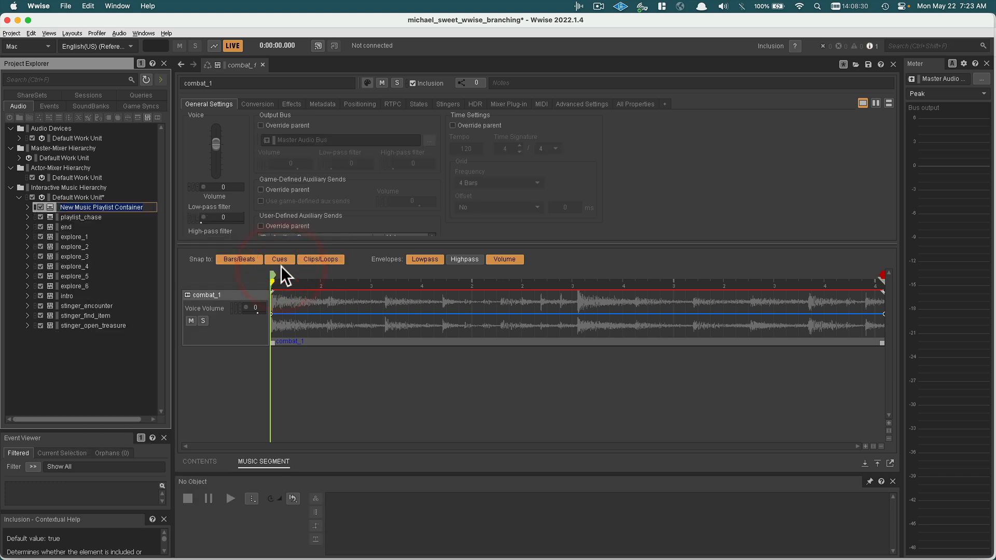
pyautogui.write('playlist_')
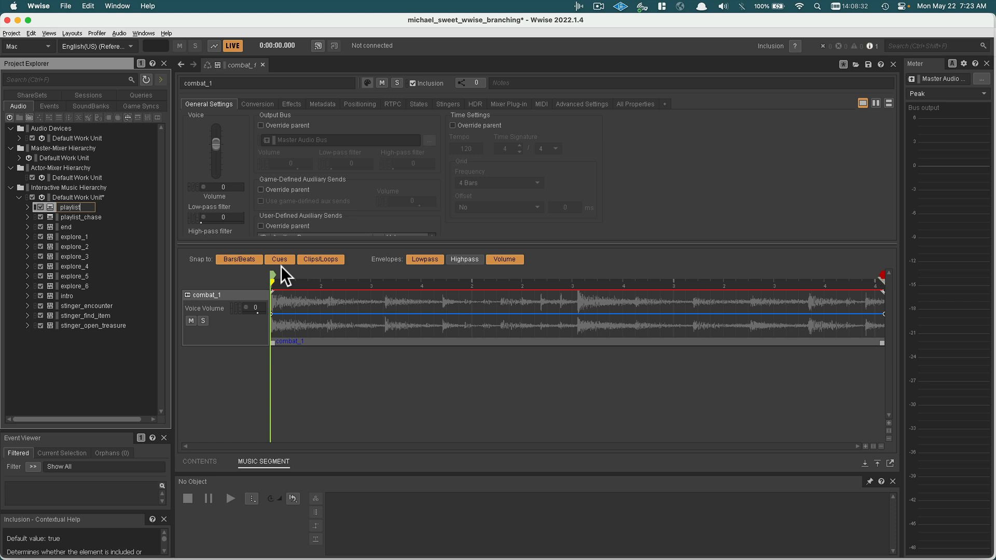
pyautogui.write('combat')
pyautogui.press('Return')
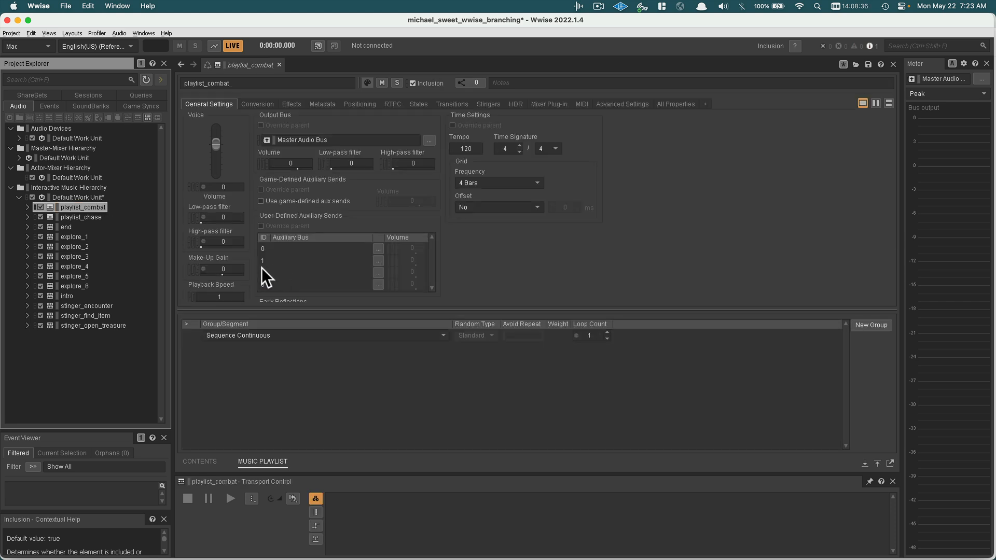
# Step: Add combat_1 through combat_6 in order to playlist_combat's Sequence Continuous group and save the project
pyautogui.click(27, 207)
pyautogui.moveTo(86, 218); pyautogui.dragTo(287, 382)
pyautogui.moveTo(86, 238); pyautogui.dragTo(233, 358)
pyautogui.moveTo(88, 246); pyautogui.dragTo(251, 369)
pyautogui.moveTo(88, 256); pyautogui.dragTo(228, 385)
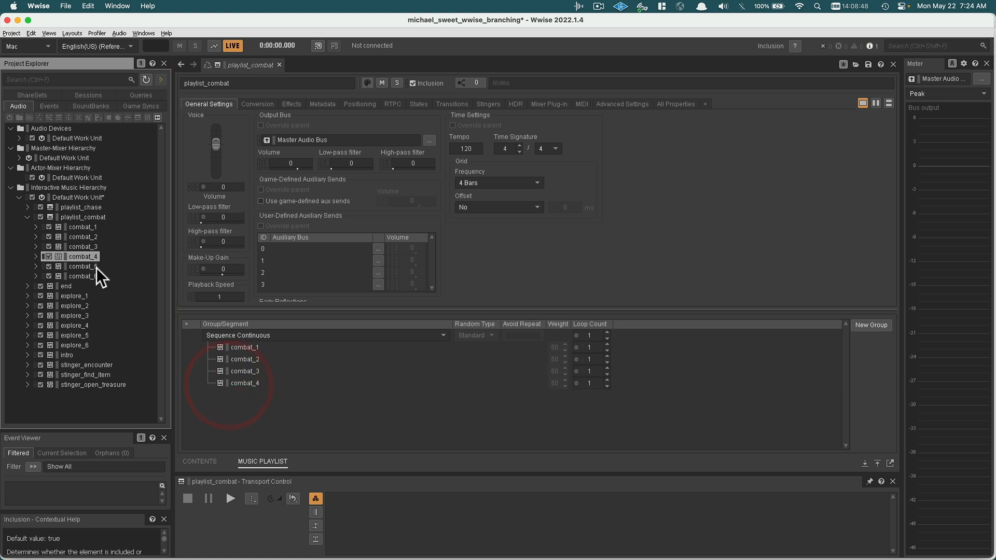
pyautogui.moveTo(92, 266); pyautogui.dragTo(263, 411)
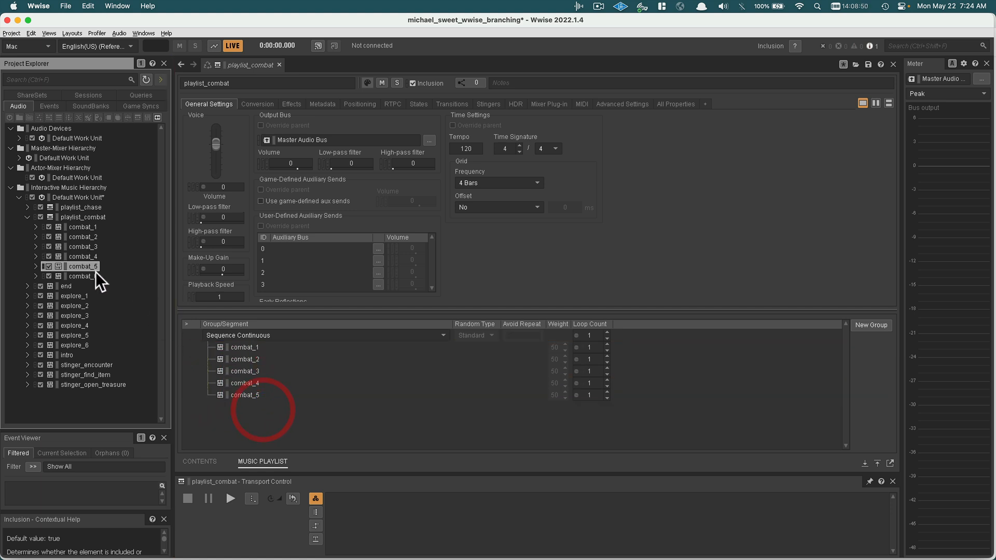
pyautogui.moveTo(91, 276); pyautogui.dragTo(270, 404)
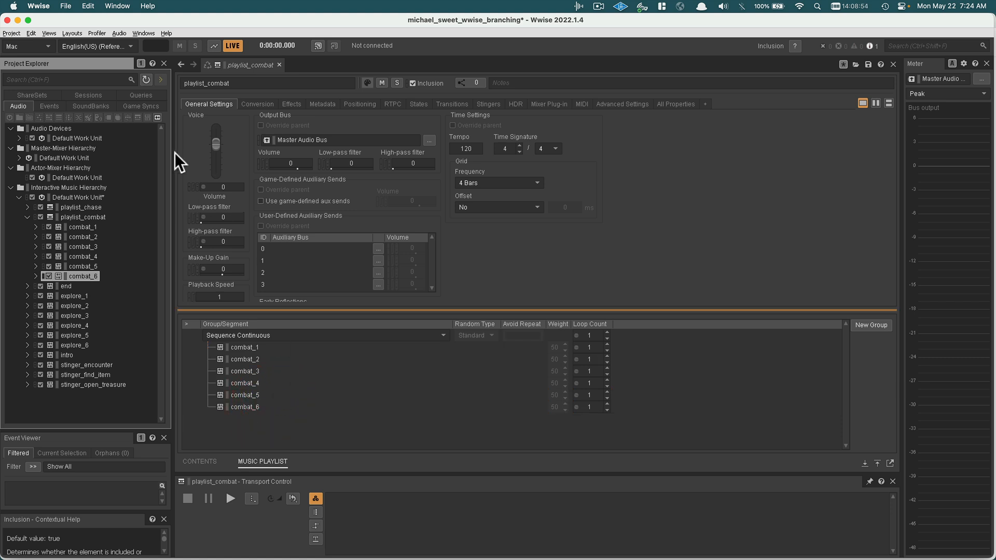
pyautogui.press('super+s')
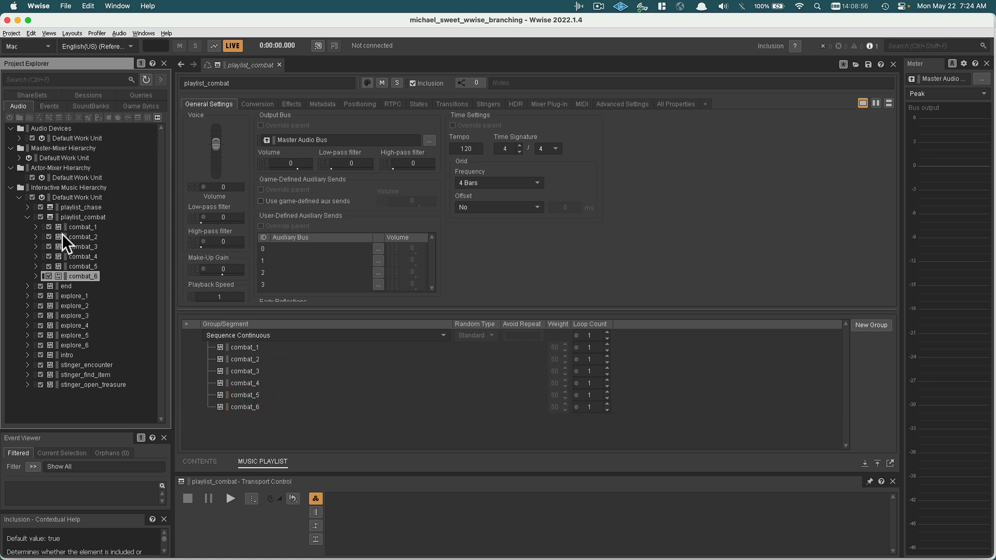
pyautogui.click(27, 217)
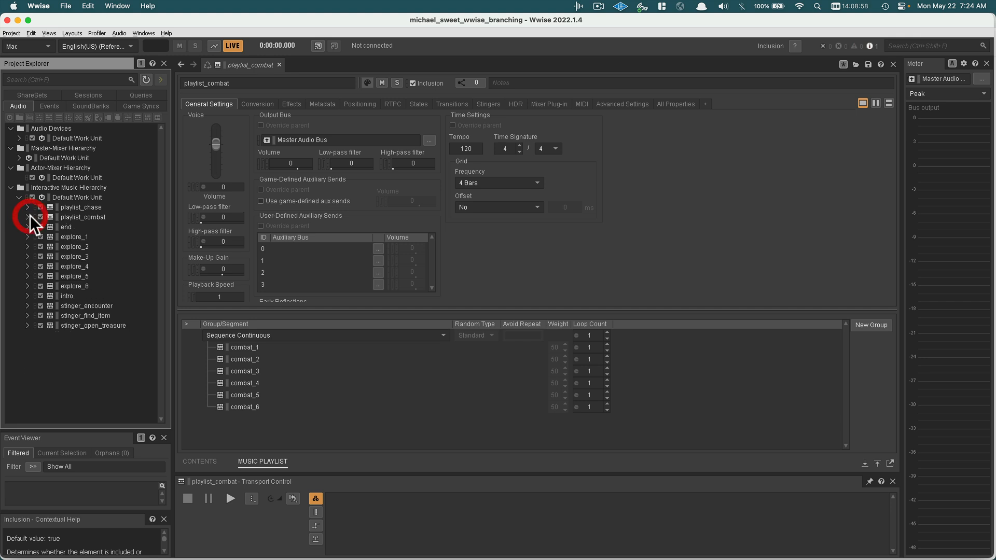
# Step: Group segments explore_1 through explore_6 under a new parent Music Playlist Container named playlist_explore
pyautogui.click(74, 238)
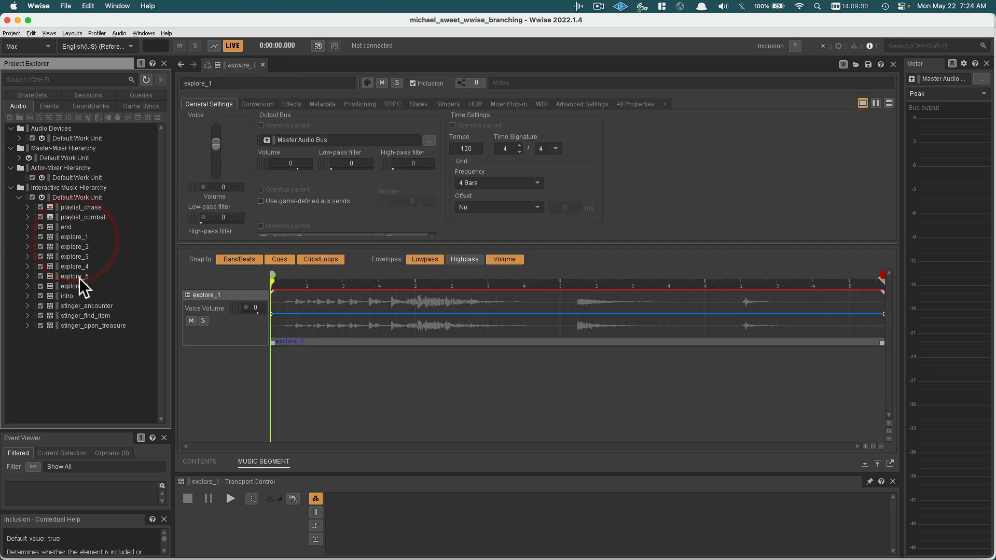
pyautogui.keyDown('shift'); pyautogui.click(81, 285); pyautogui.keyUp('shift')
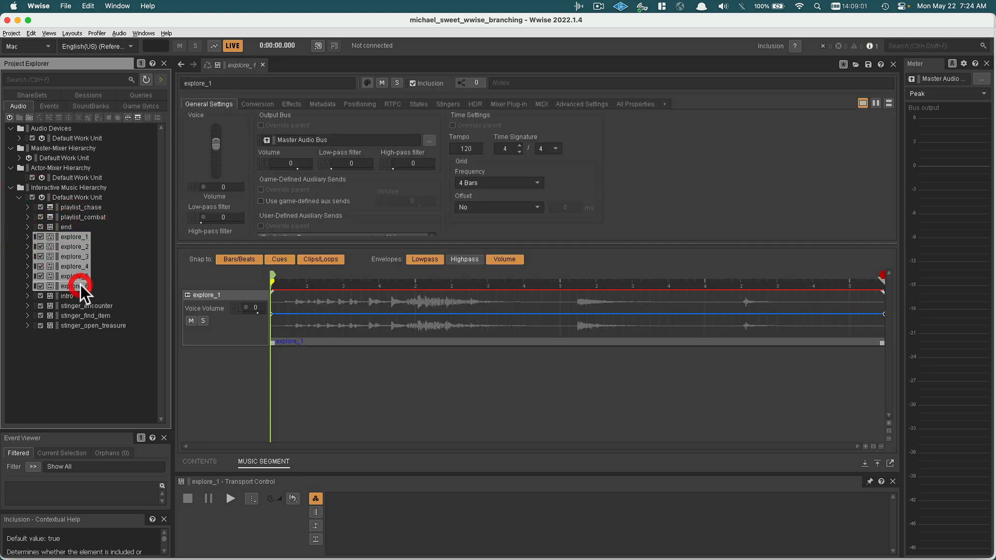
pyautogui.rightClick(74, 235)
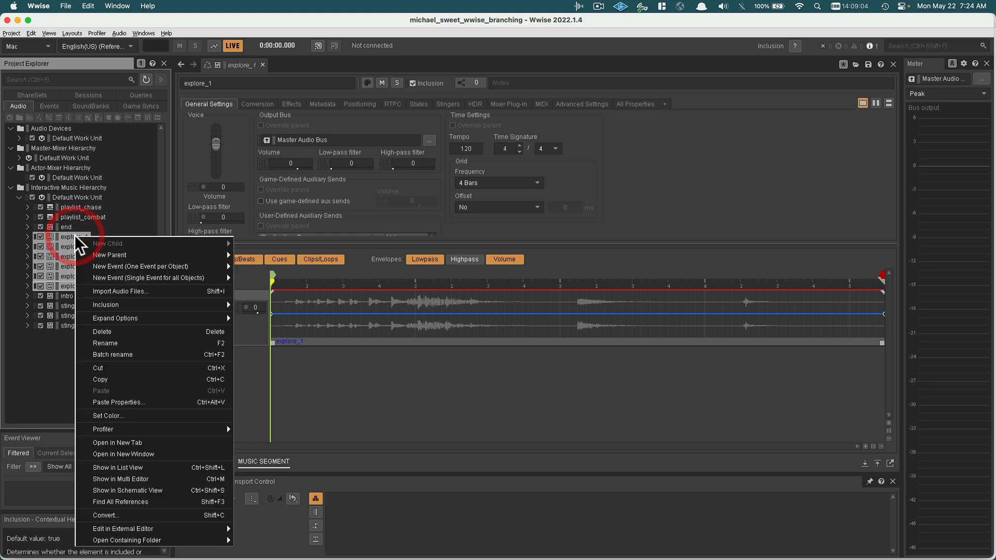
pyautogui.moveTo(96, 251)
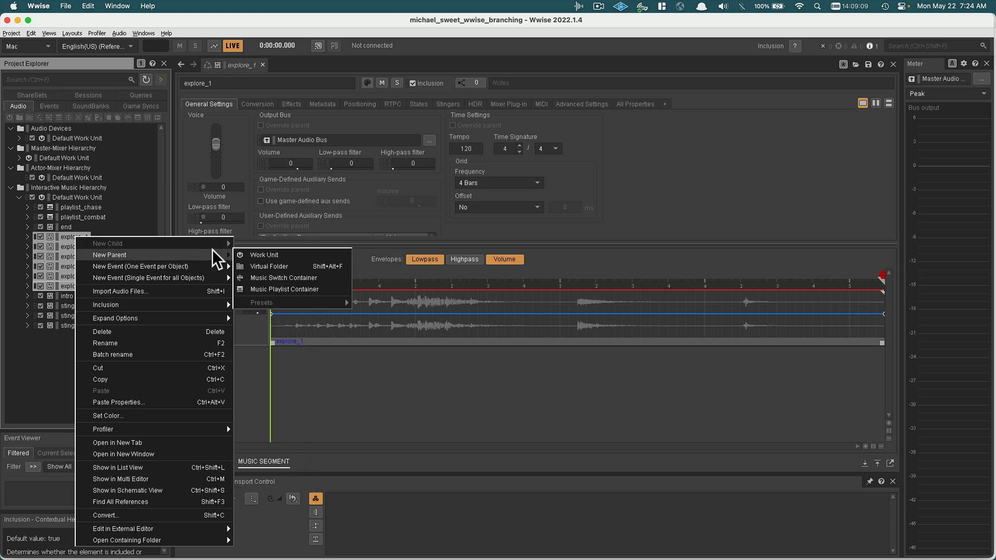
pyautogui.click(267, 287)
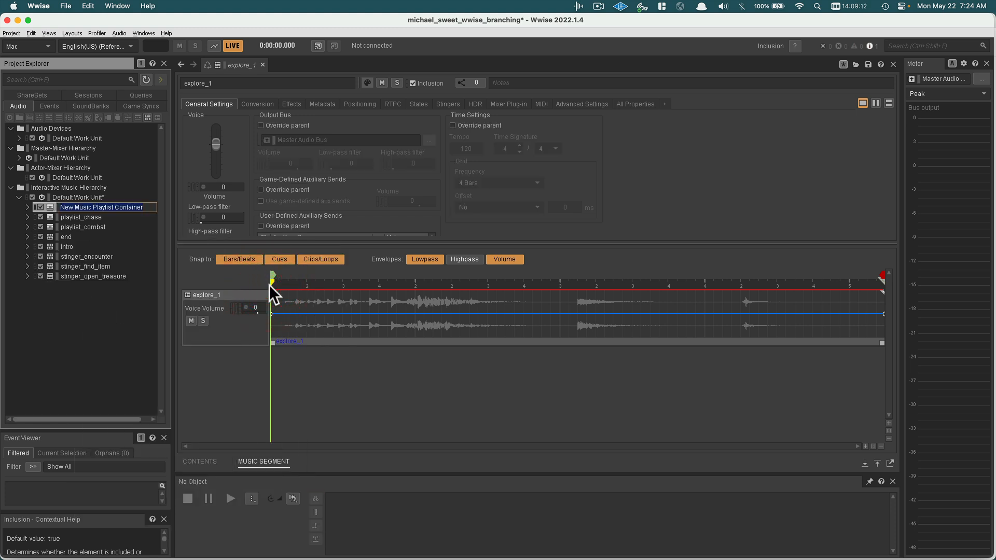
pyautogui.write('playlist_explore')
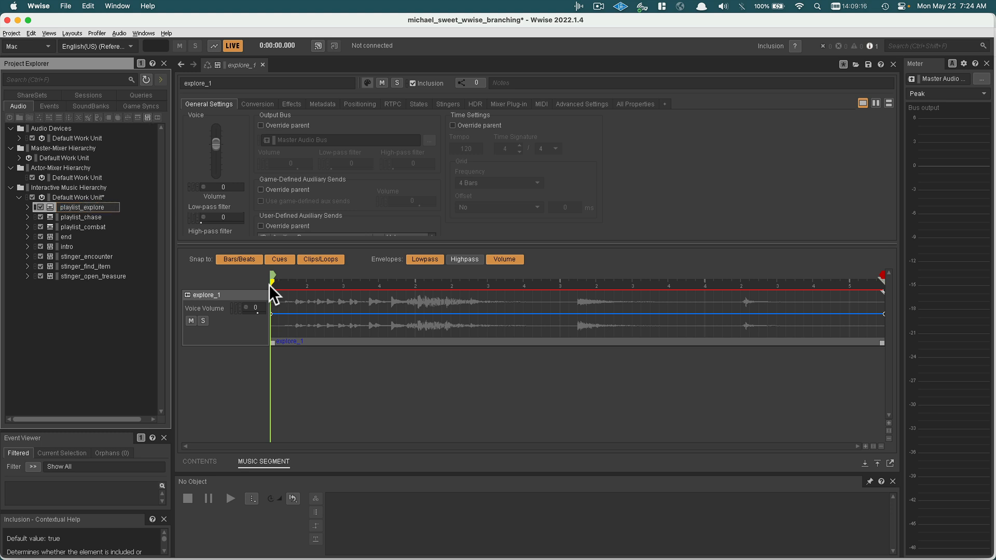
pyautogui.press('Return')
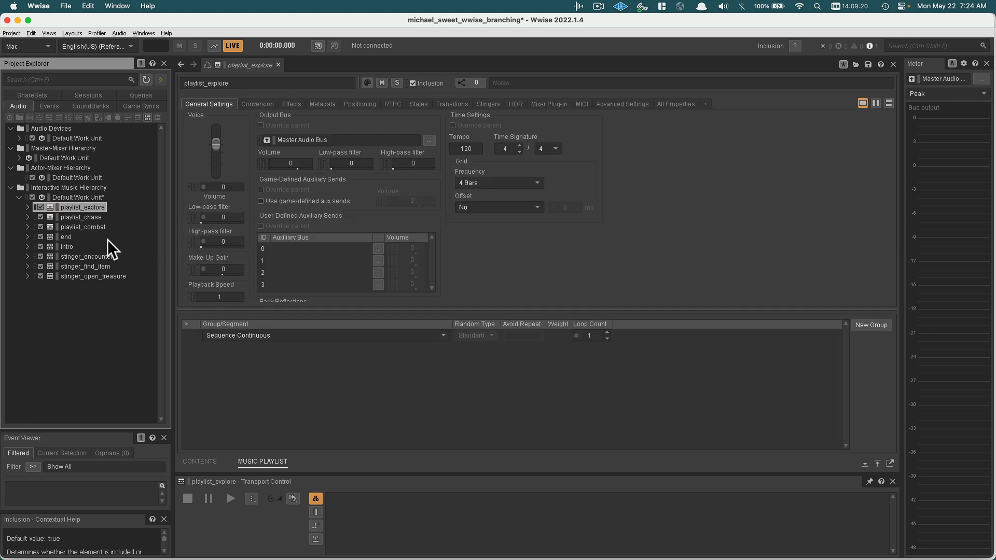
# Step: Add explore_1 through explore_6 in order to playlist_explore's Sequence Continuous group and set the group's loop count to Infinite
pyautogui.click(26, 207)
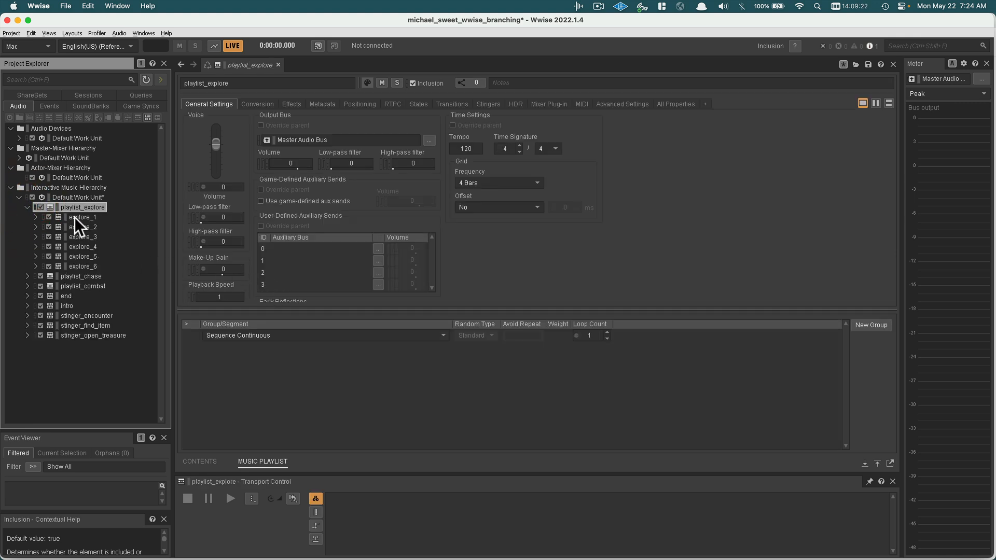
pyautogui.click(74, 216)
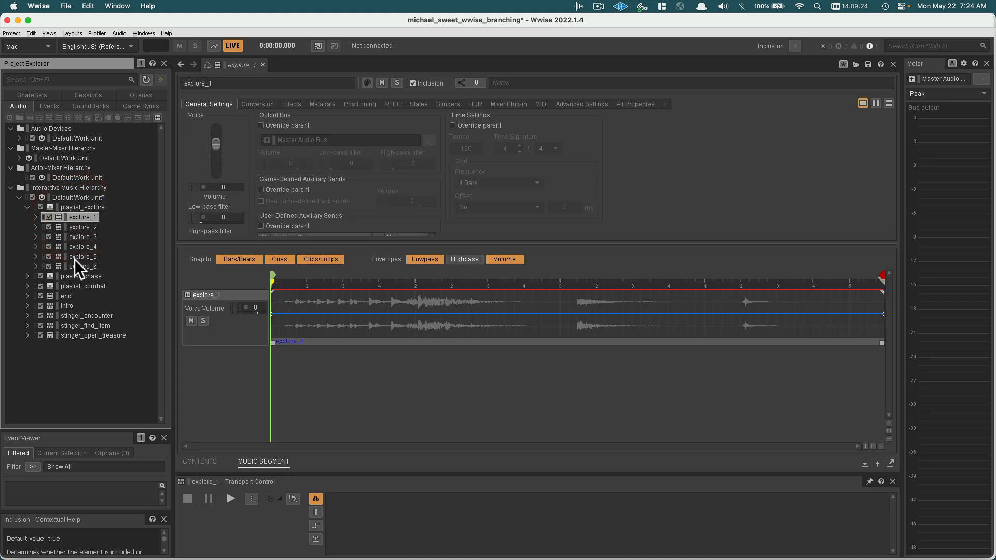
pyautogui.click(74, 207)
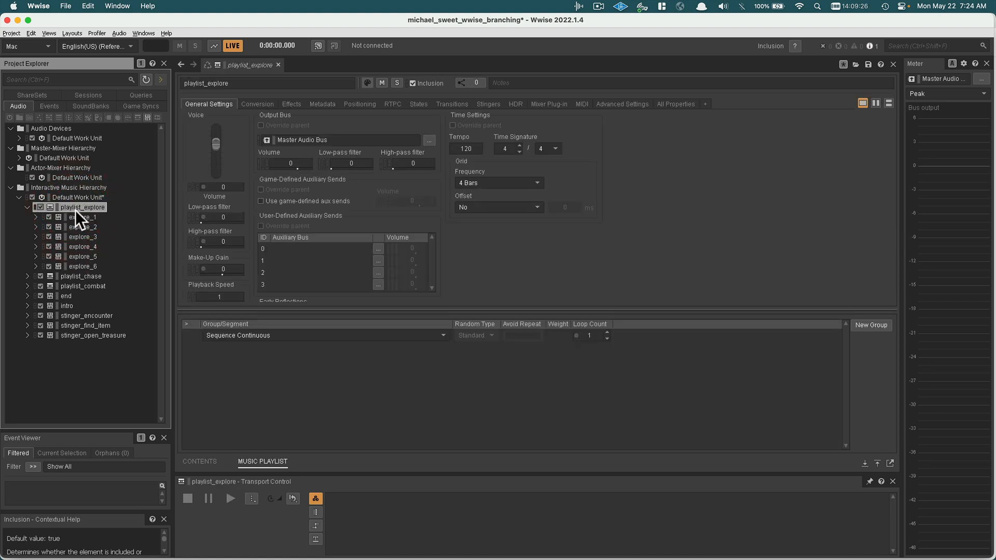
pyautogui.moveTo(80, 216); pyautogui.dragTo(265, 343)
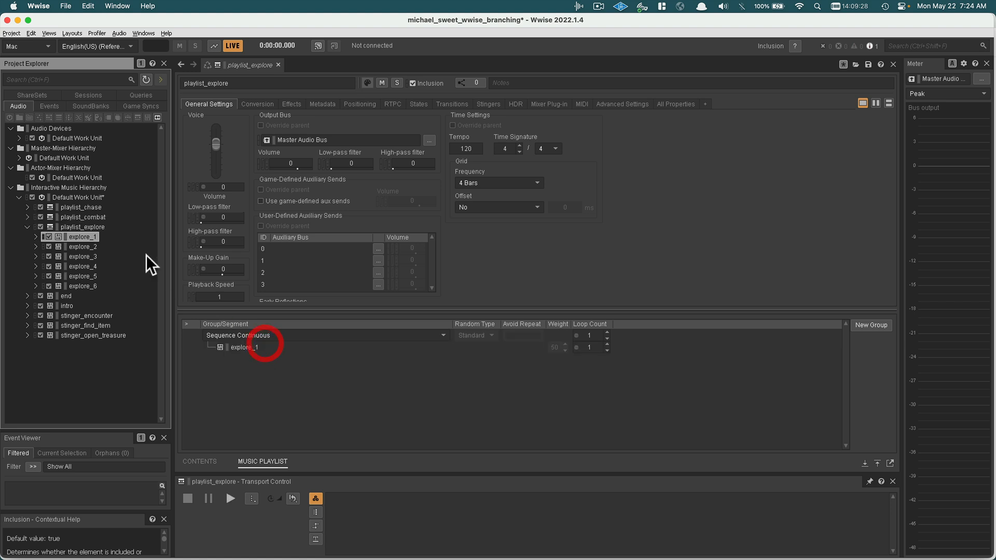
pyautogui.moveTo(85, 246); pyautogui.dragTo(266, 351)
pyautogui.moveTo(92, 257); pyautogui.dragTo(222, 365)
pyautogui.moveTo(86, 266); pyautogui.dragTo(249, 384)
pyautogui.moveTo(91, 276); pyautogui.dragTo(241, 384)
pyautogui.moveTo(95, 285); pyautogui.dragTo(248, 405)
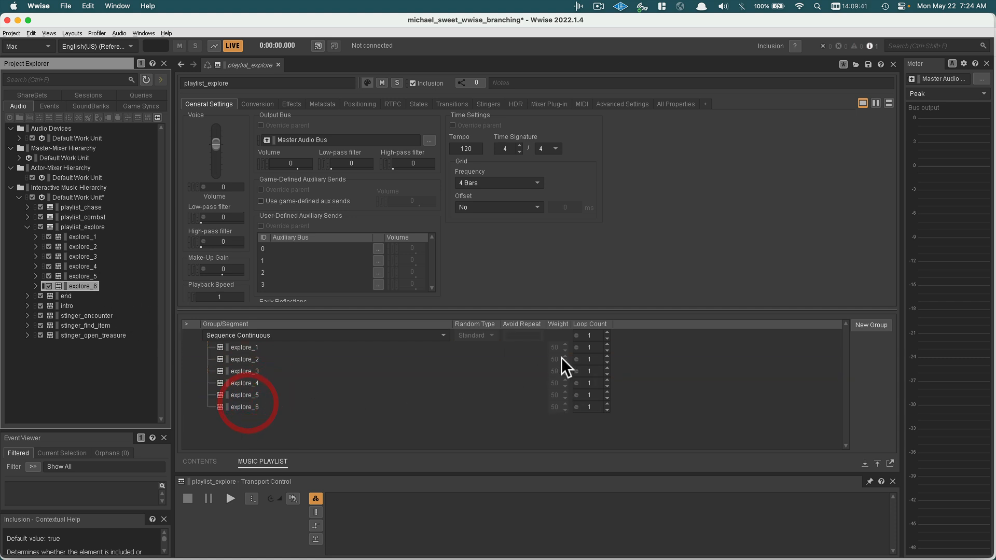
pyautogui.click(606, 338)
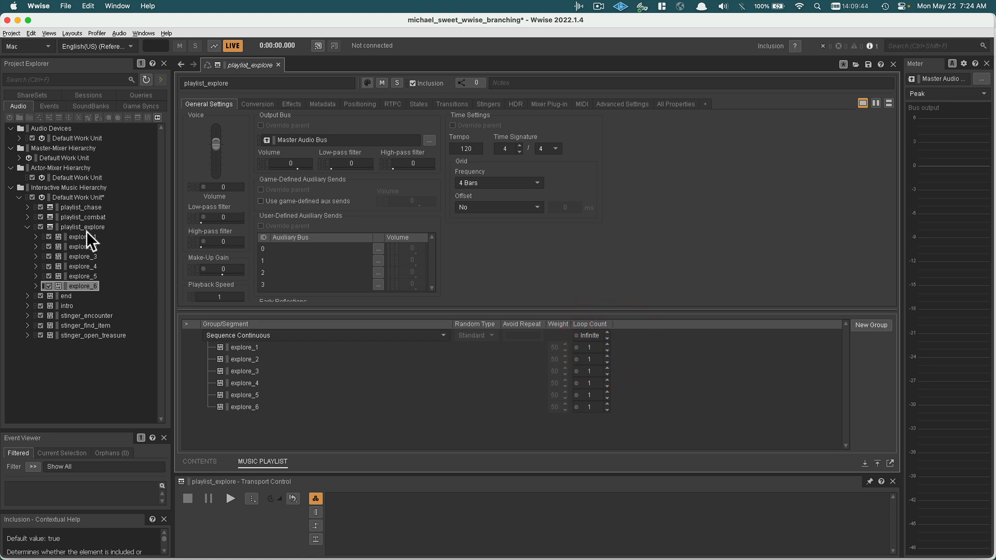
# Step: Set the loop count of playlist_combat's Sequence Continuous group to Infinite and check the loop settings of all three playlists
pyautogui.click(80, 216)
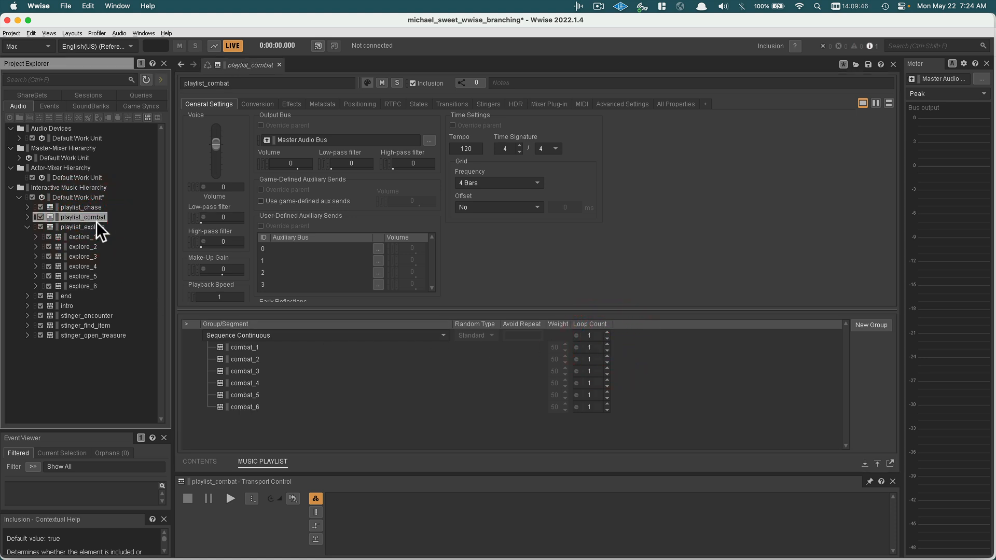
pyautogui.click(27, 227)
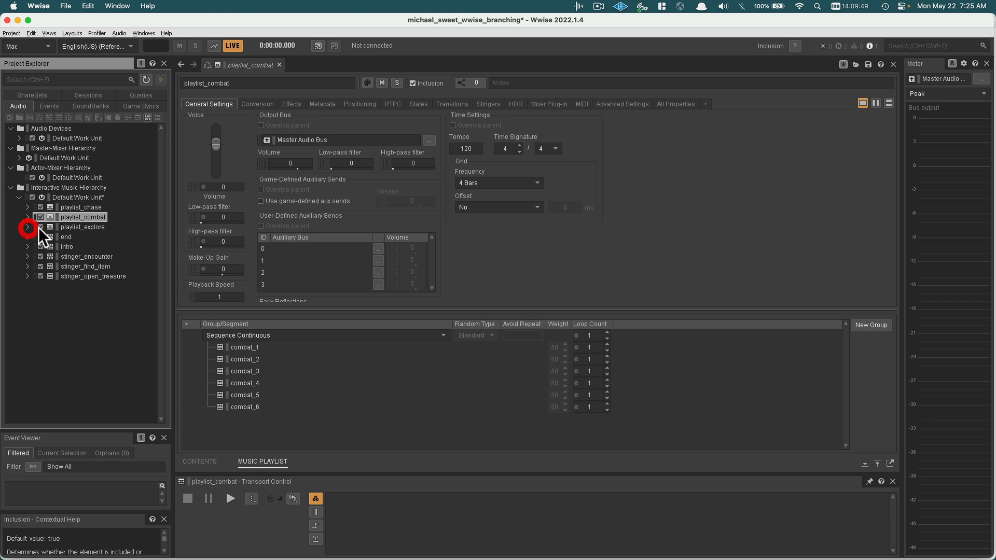
pyautogui.click(608, 338)
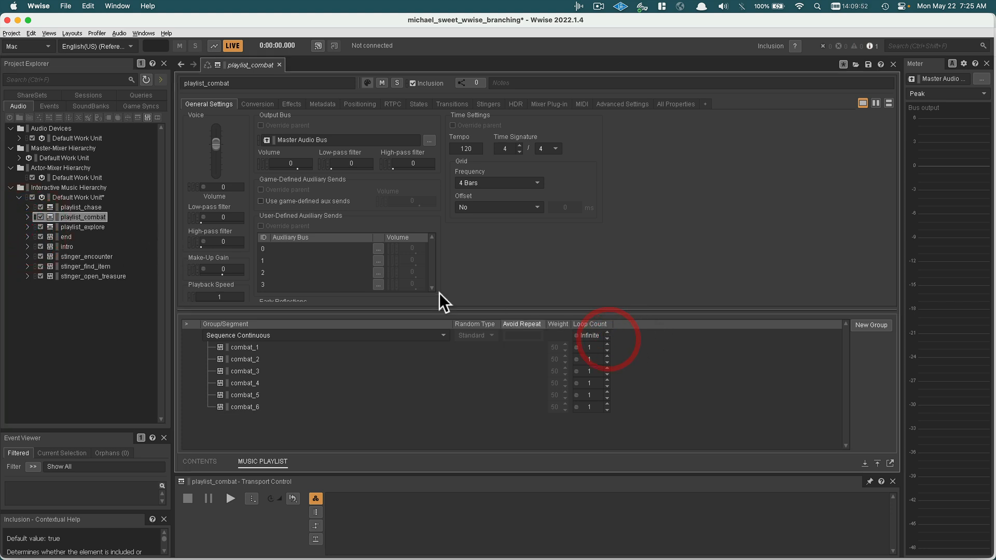
pyautogui.click(89, 208)
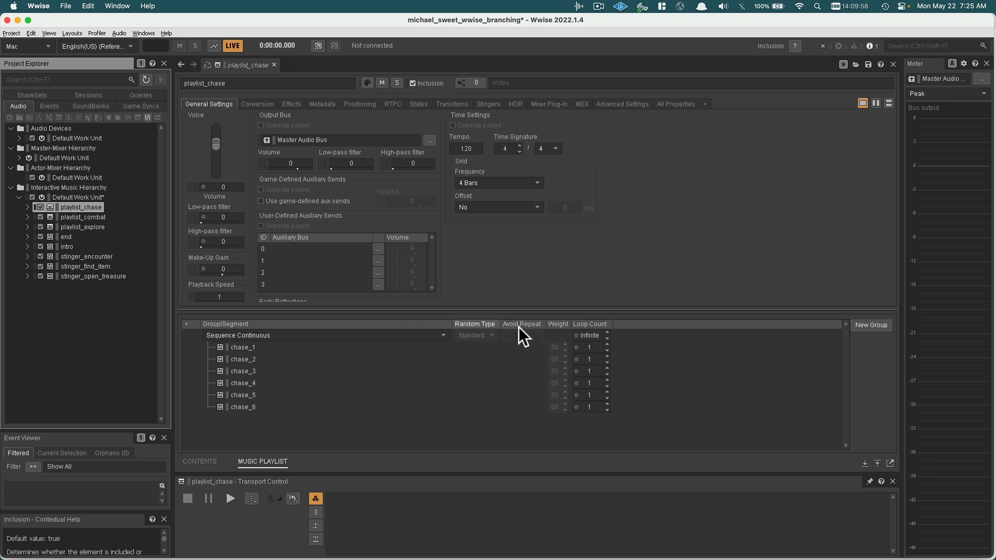
pyautogui.click(93, 214)
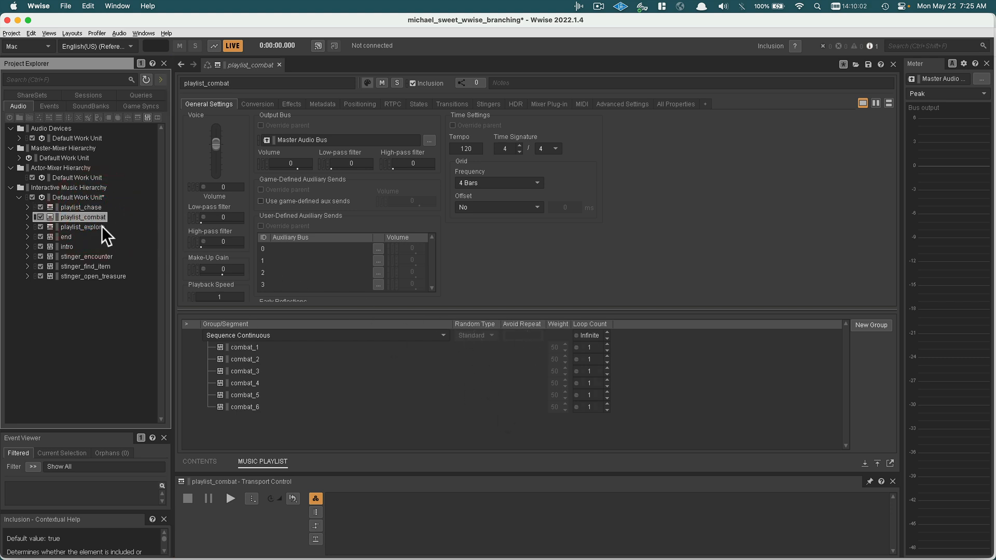
pyautogui.click(86, 226)
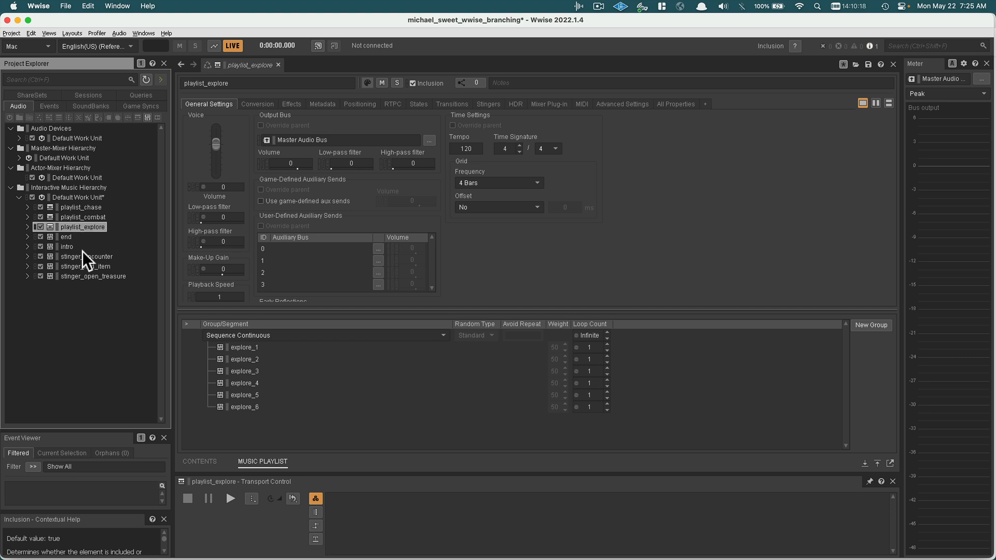
# Step: Group the three playlists, end, intro and the three stinger segments under a new parent Music Switch Container named music_game_switch
pyautogui.click(78, 208)
pyautogui.keyDown('shift'); pyautogui.click(77, 274); pyautogui.keyUp('shift')
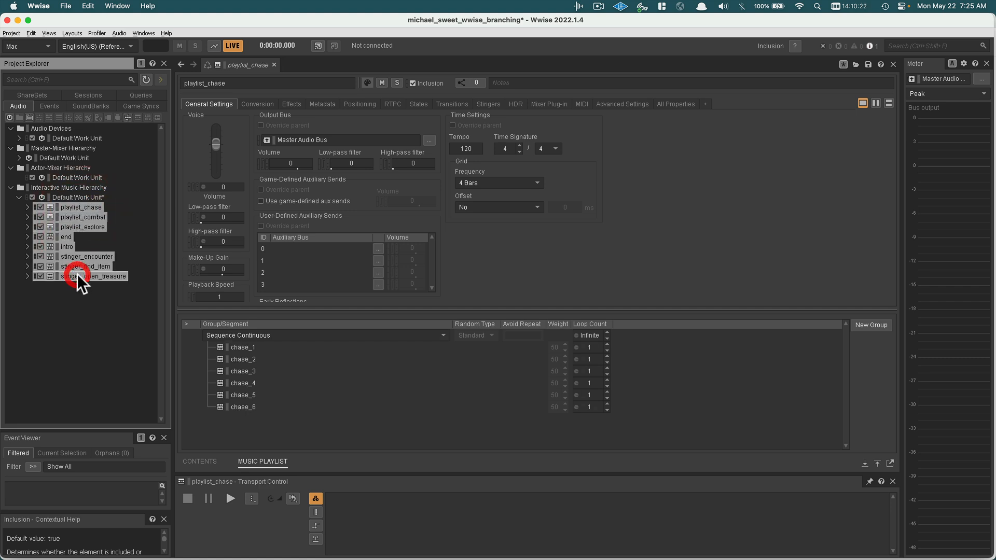
pyautogui.rightClick(67, 205)
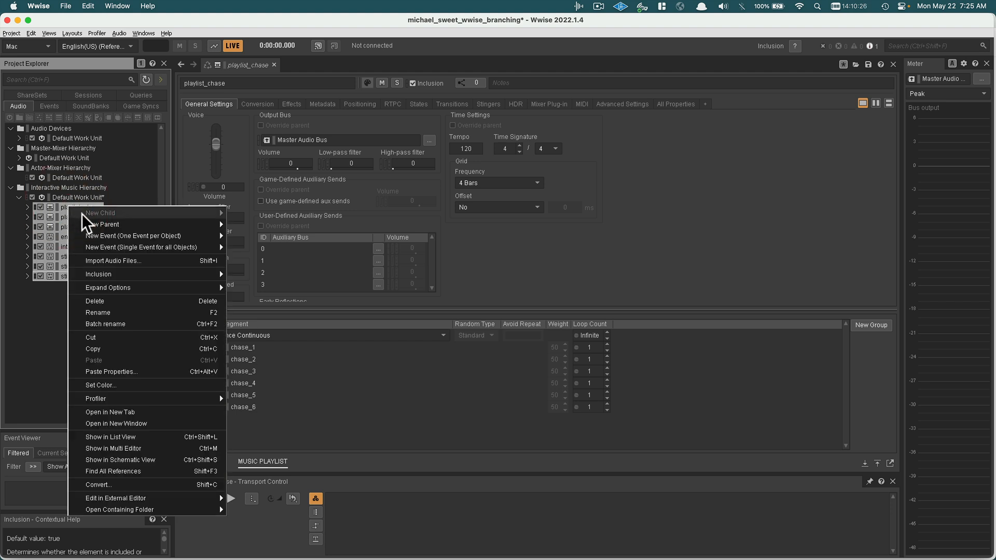
pyautogui.moveTo(89, 223)
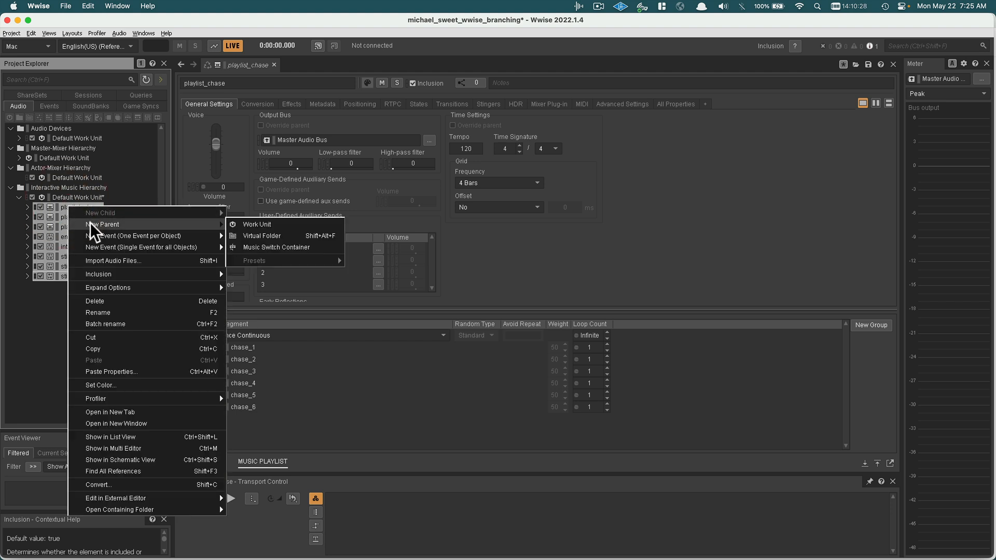
pyautogui.click(260, 247)
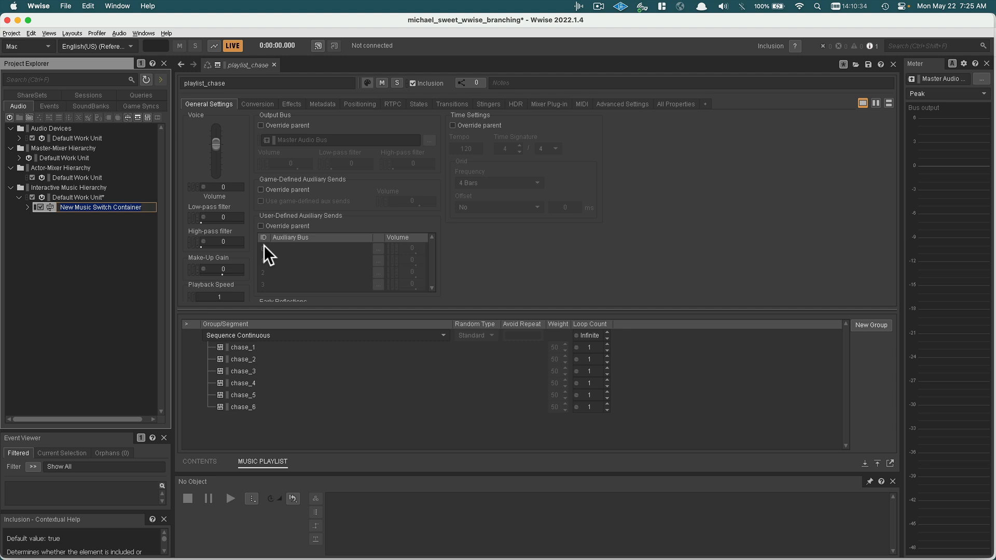
pyautogui.write('music')
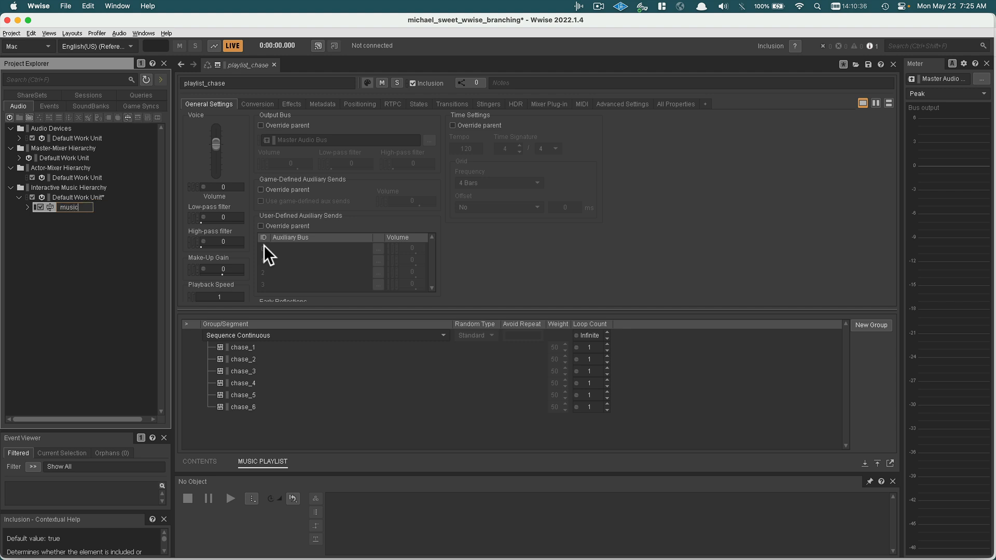
pyautogui.write('_game_swit')
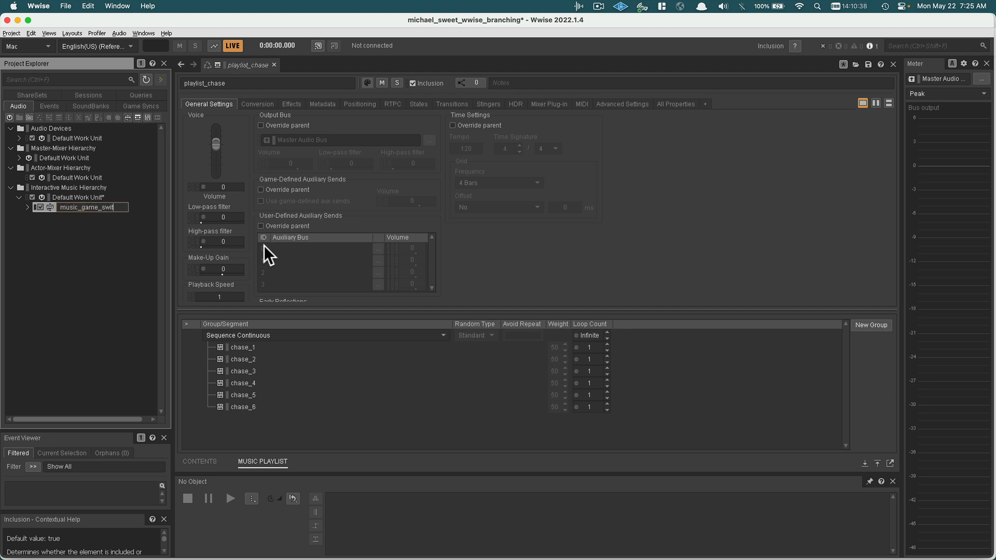
pyautogui.write('ch')
pyautogui.press('Return')
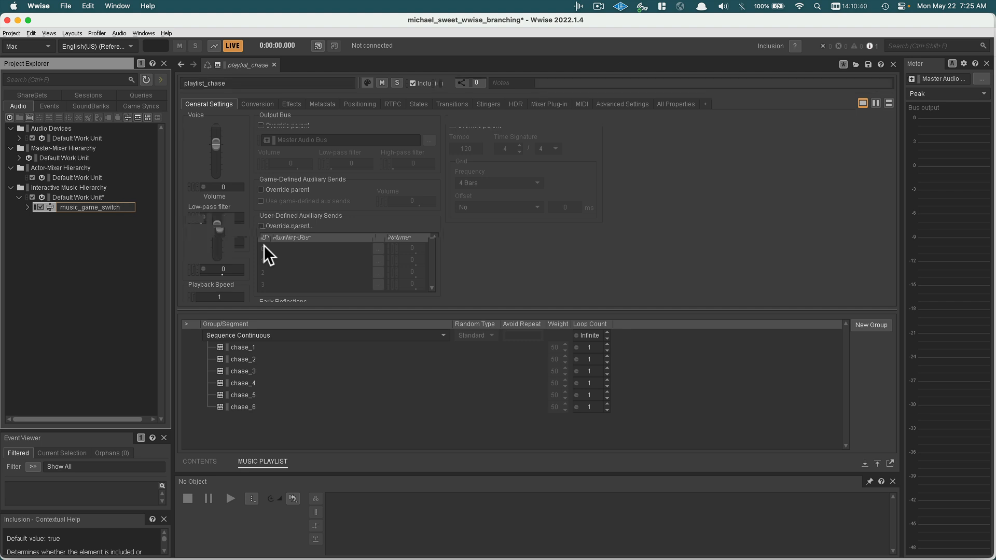
# Step: Assign the game_state state group to music_game_switch and compare its states with those defined in the game syncs
pyautogui.click(27, 207)
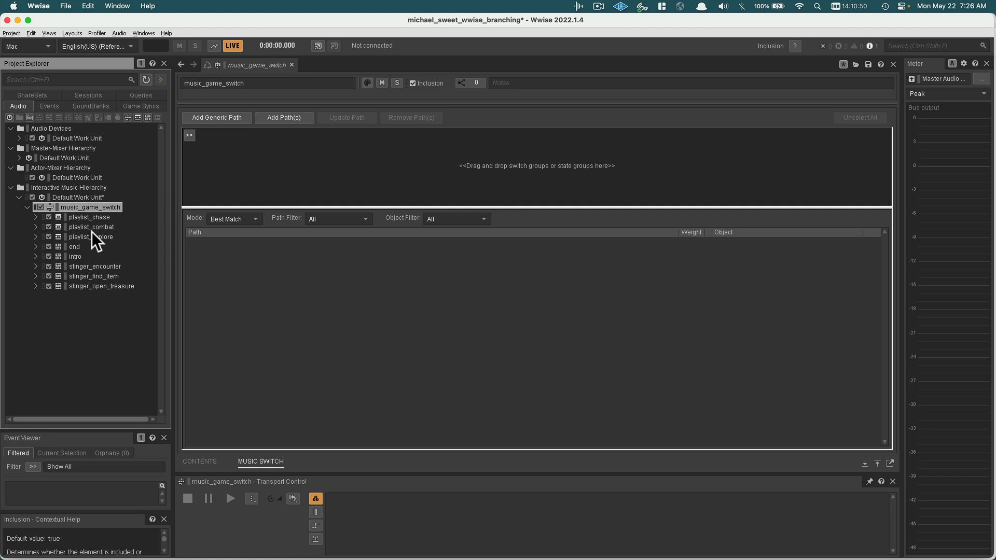
pyautogui.click(189, 136)
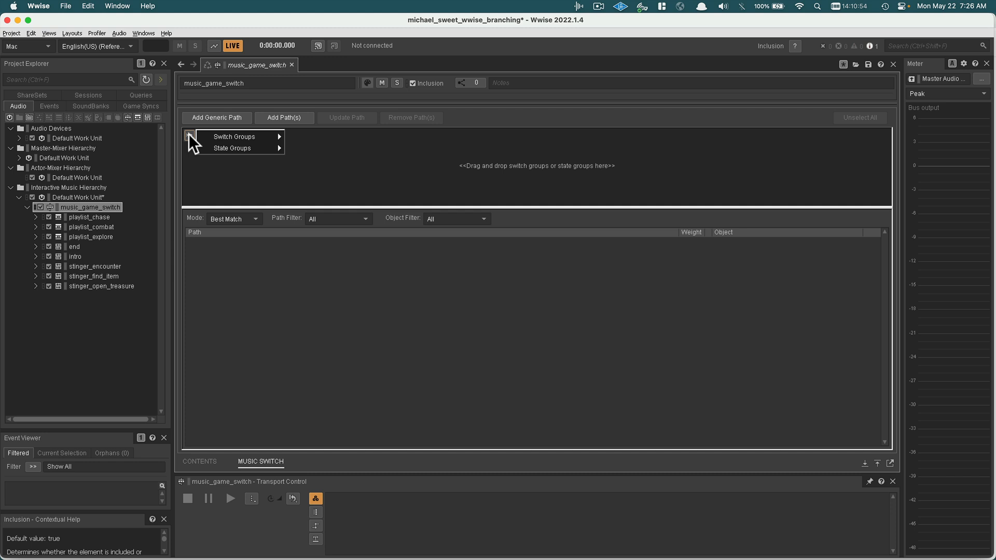
pyautogui.moveTo(217, 148)
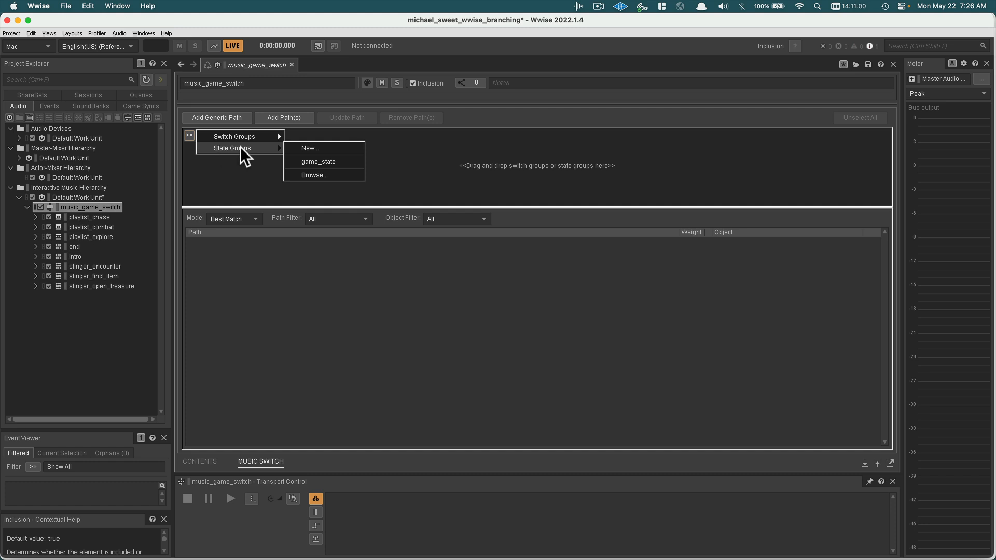
pyautogui.click(297, 161)
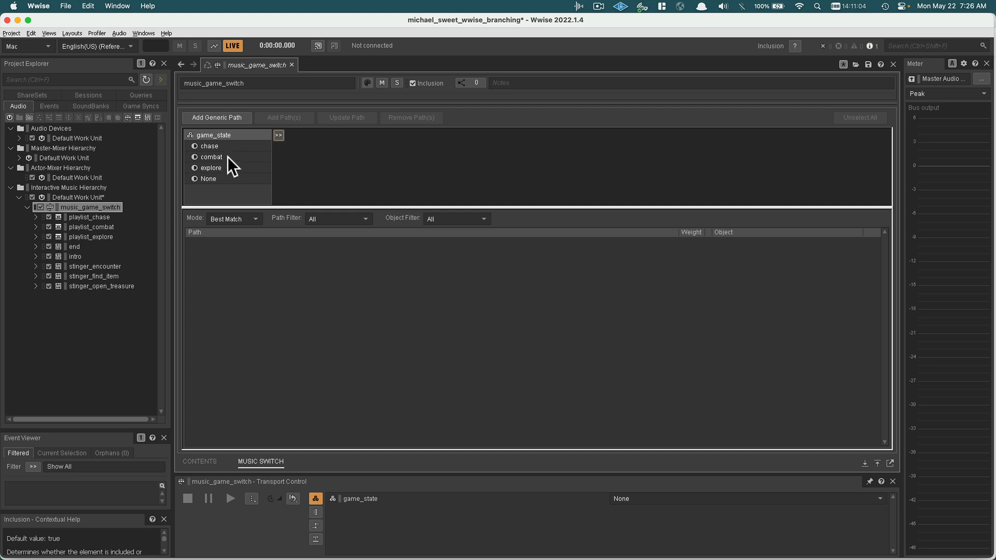
pyautogui.click(140, 106)
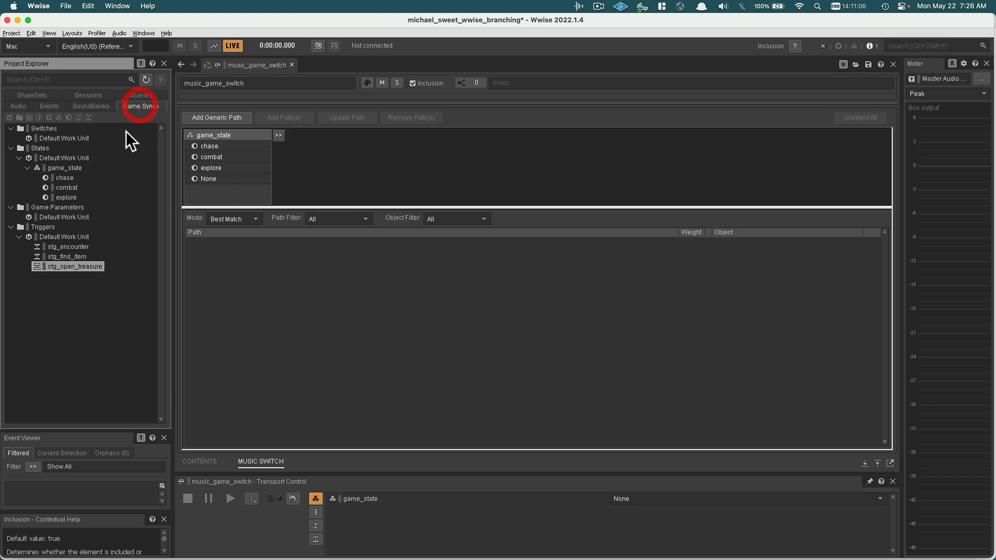
pyautogui.click(16, 106)
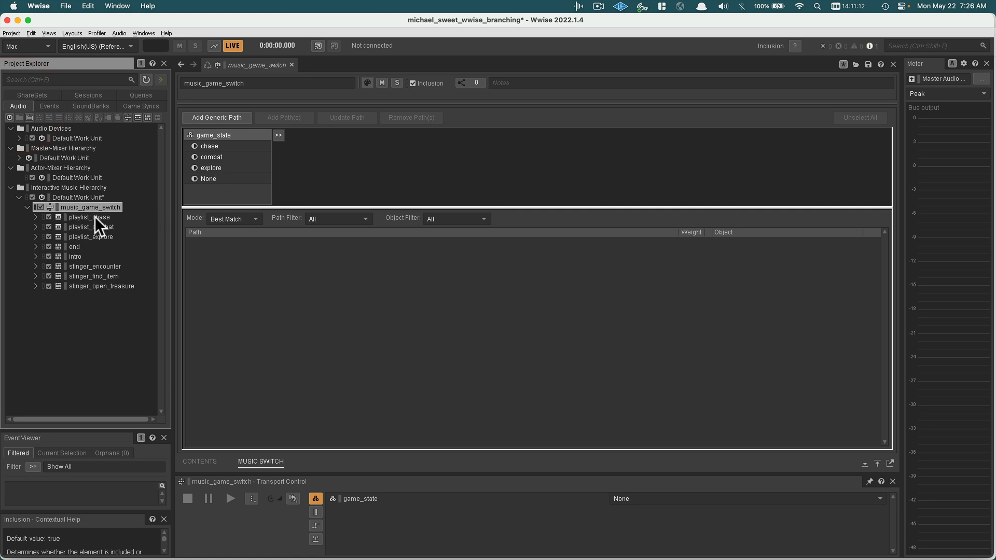
# Step: Map the chase, combat and explore states of music_game_switch to playlist_chase, playlist_combat and playlist_explore respectively
pyautogui.moveTo(94, 217); pyautogui.dragTo(204, 148)
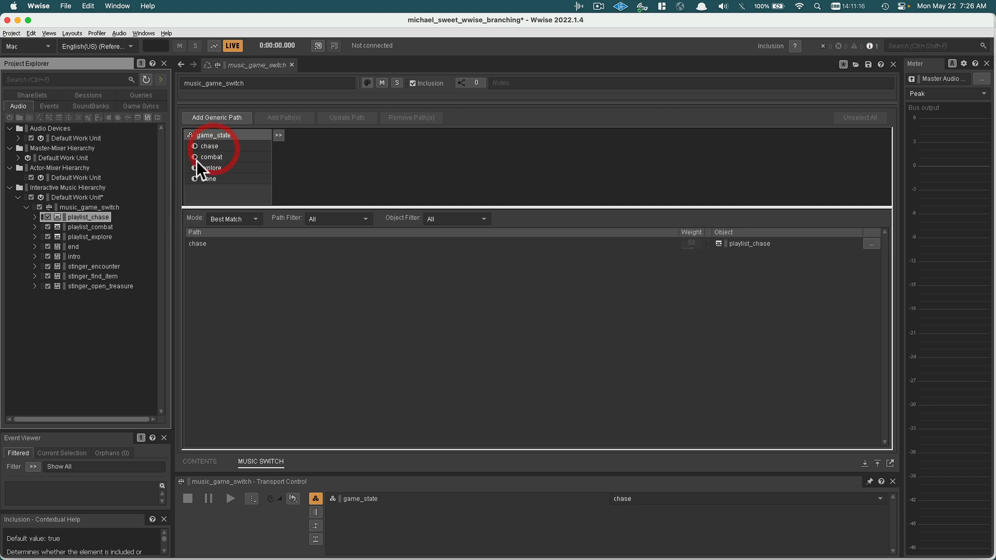
pyautogui.moveTo(80, 225); pyautogui.dragTo(196, 158)
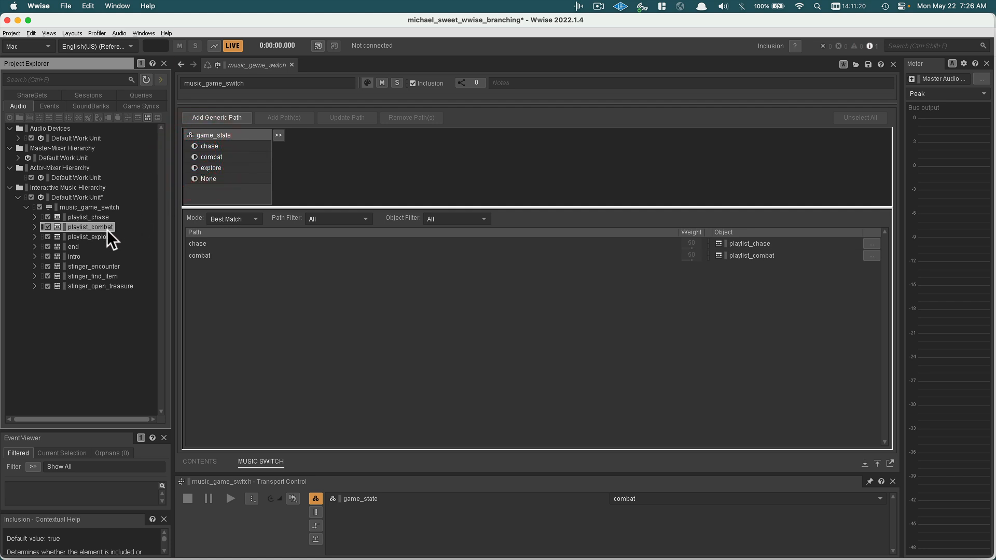
pyautogui.moveTo(98, 236); pyautogui.dragTo(210, 170)
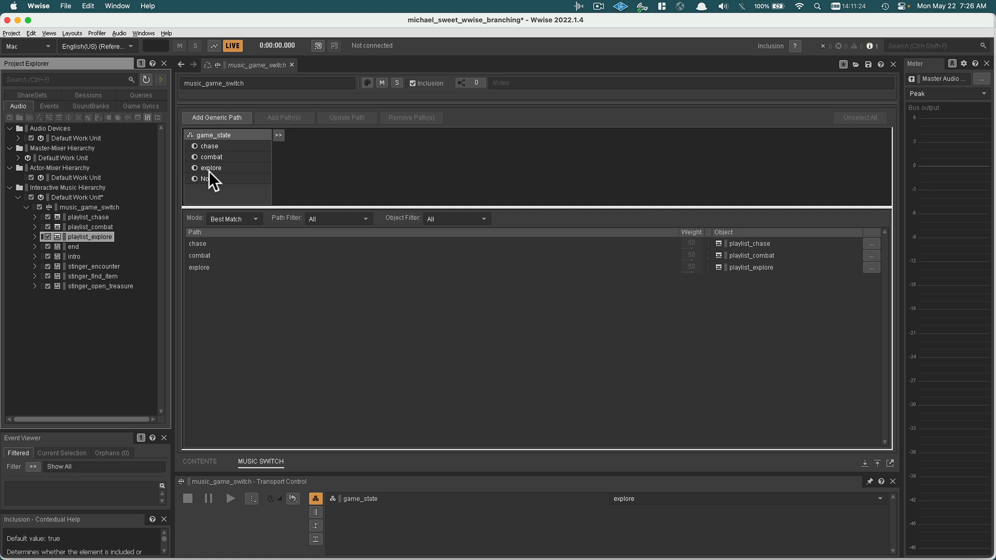
# Step: Review playlist_chase's contents and the game_state choices available for auditioning music_game_switch
pyautogui.click(100, 227)
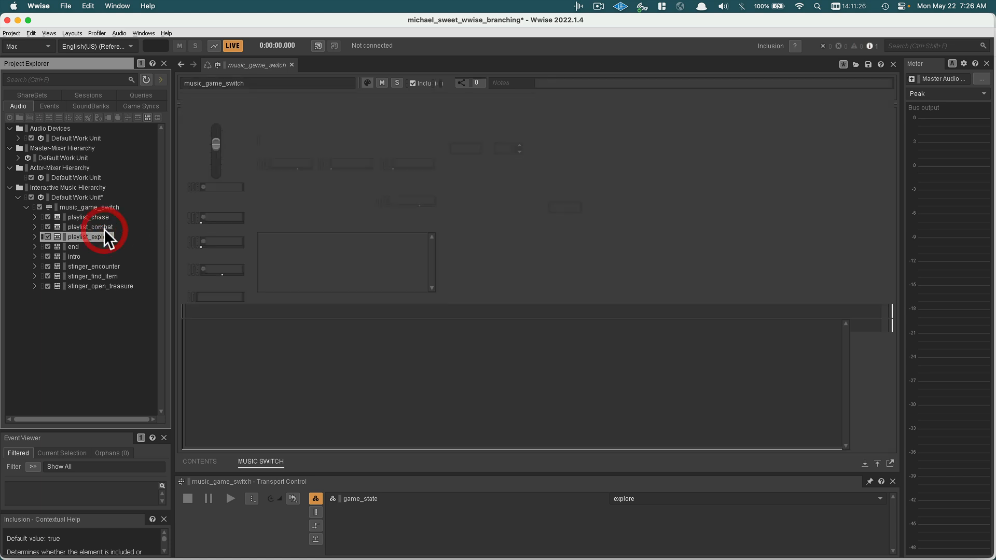
pyautogui.click(97, 217)
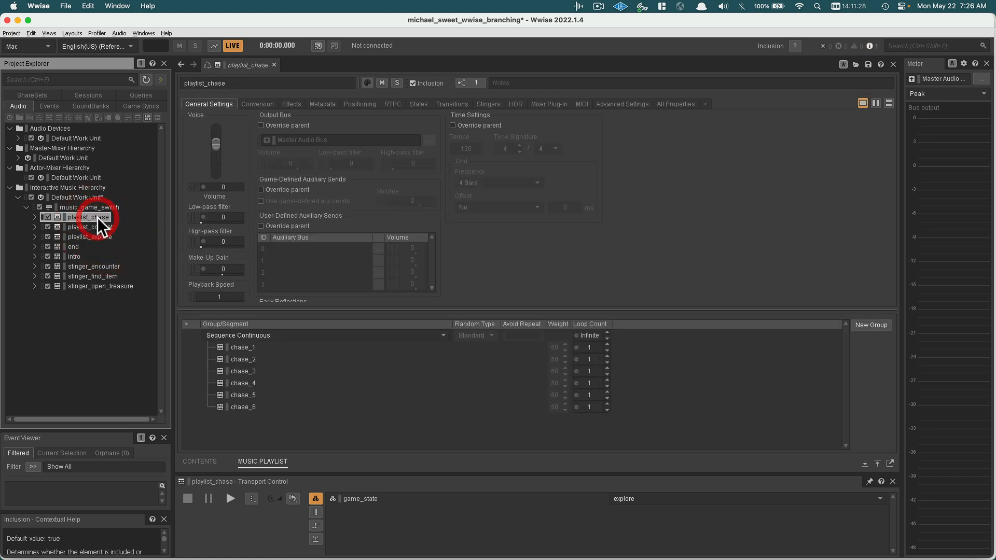
pyautogui.click(79, 207)
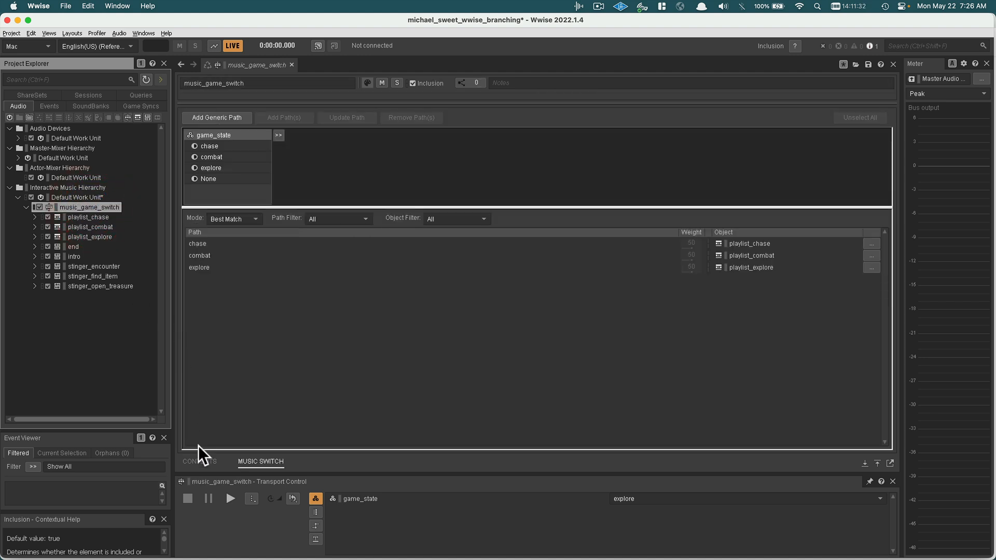
pyautogui.click(315, 511)
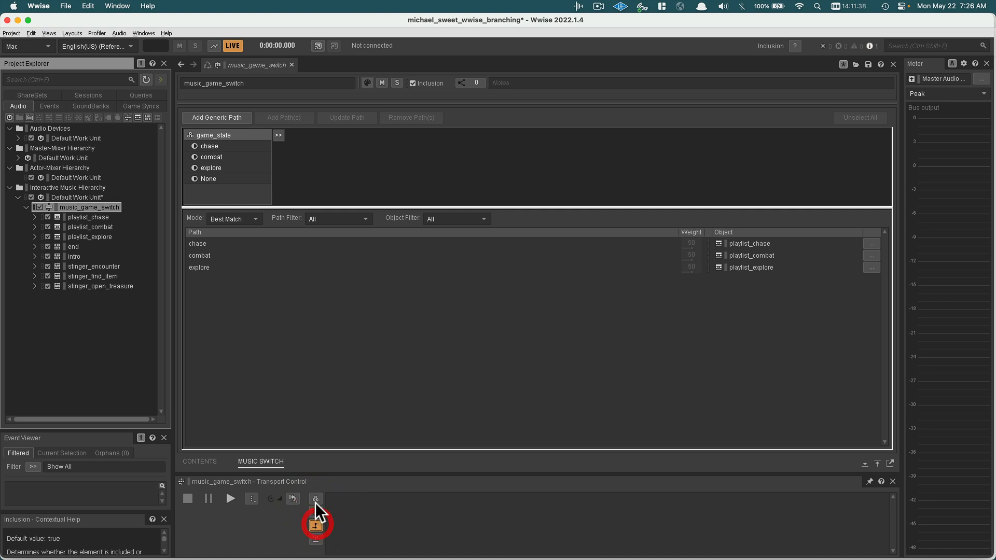
pyautogui.click(316, 498)
pyautogui.click(647, 498)
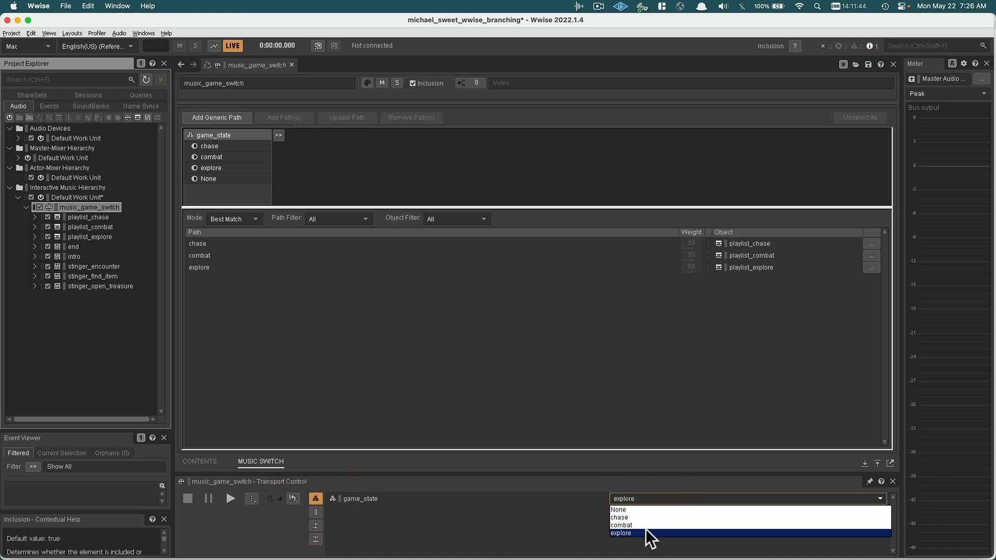
pyautogui.click(580, 539)
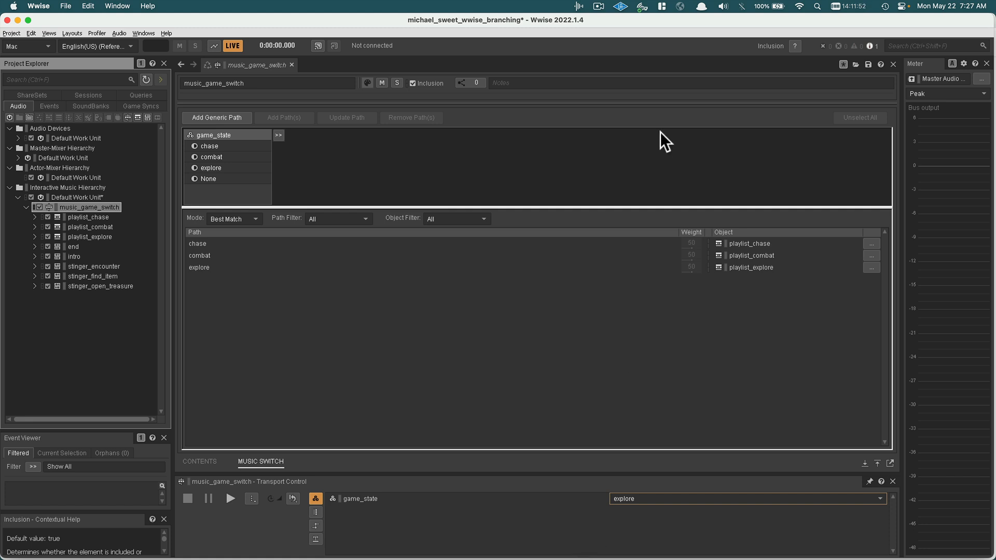
pyautogui.click(598, 6)
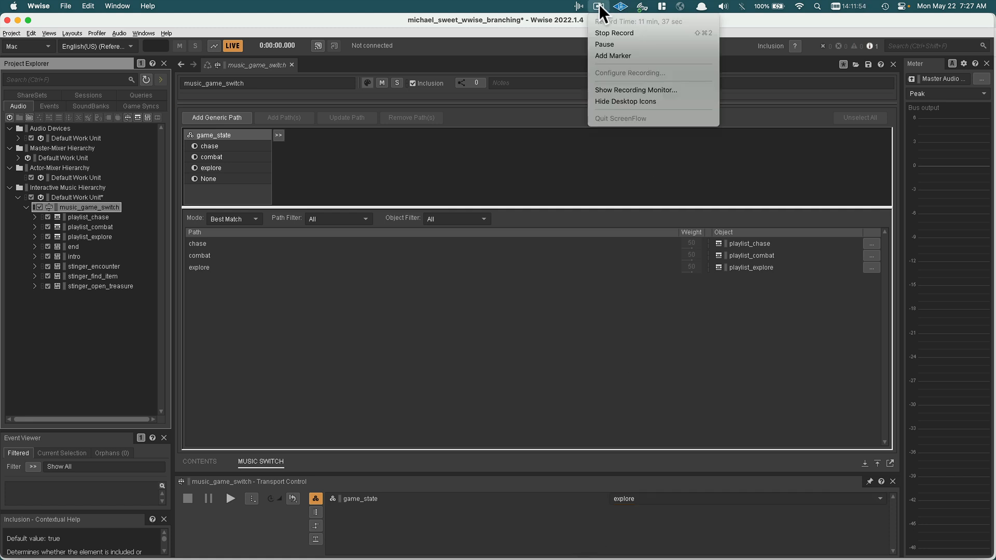
pyautogui.click(600, 44)
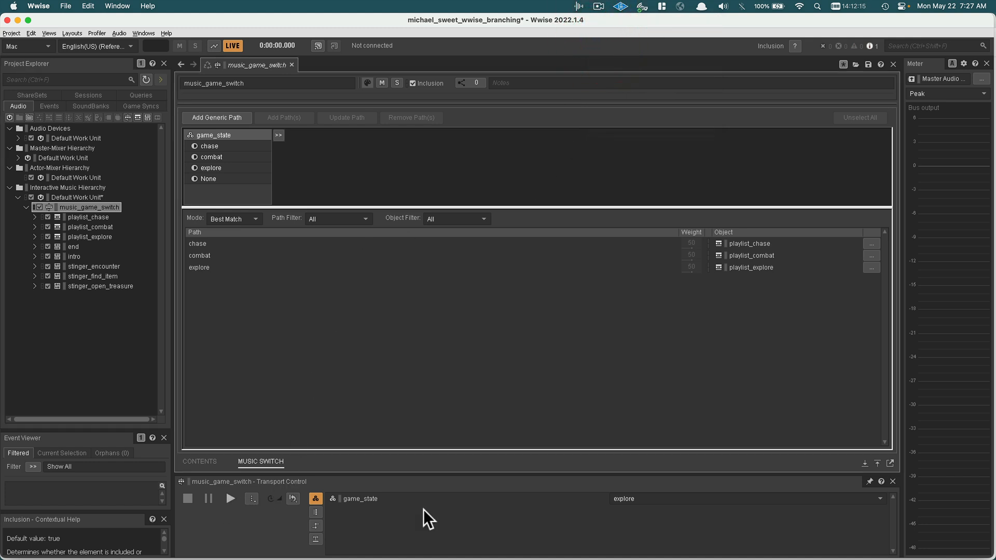
# Step: Audition music_game_switch from the explore state, switching game_state to chase, combat and None during playback, and stop it
pyautogui.click(230, 498)
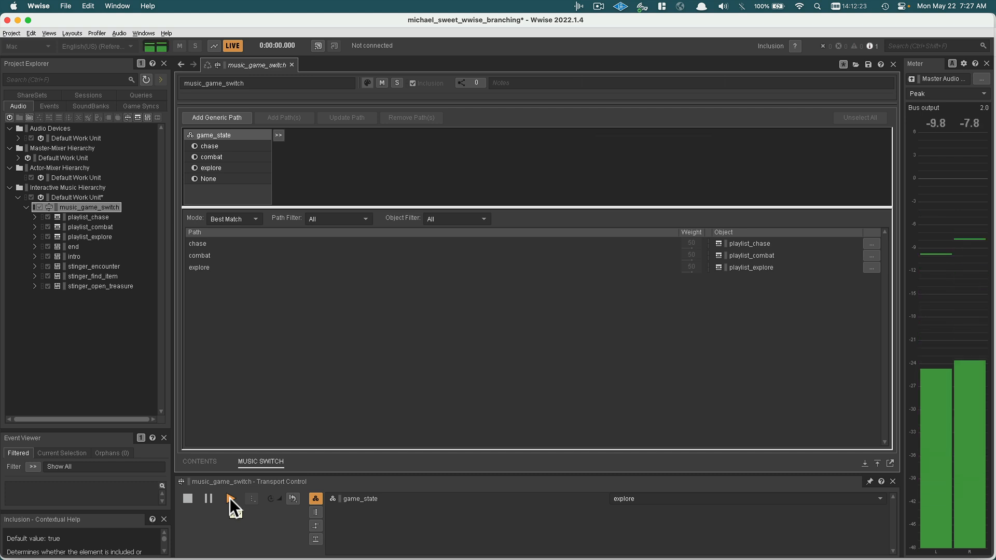
pyautogui.click(231, 498)
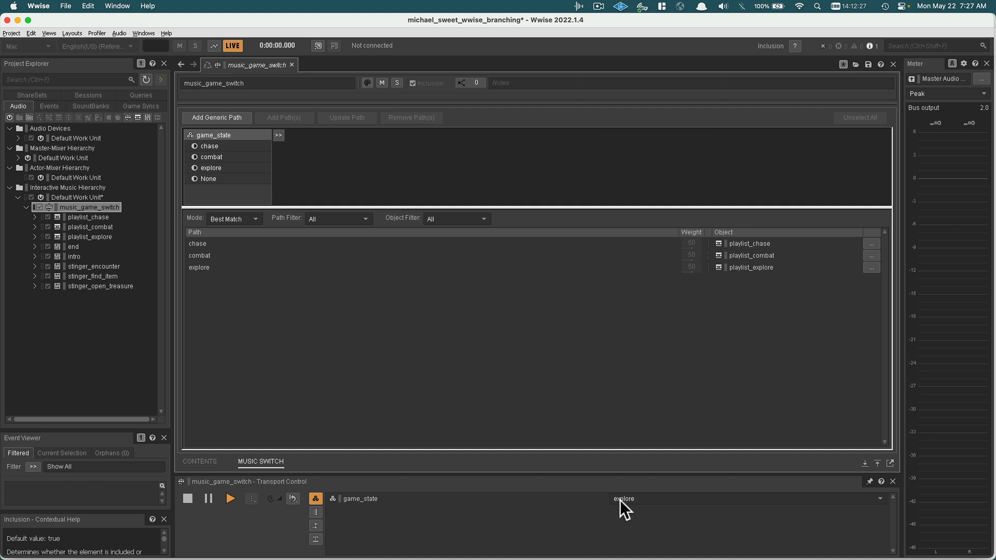
pyautogui.click(649, 500)
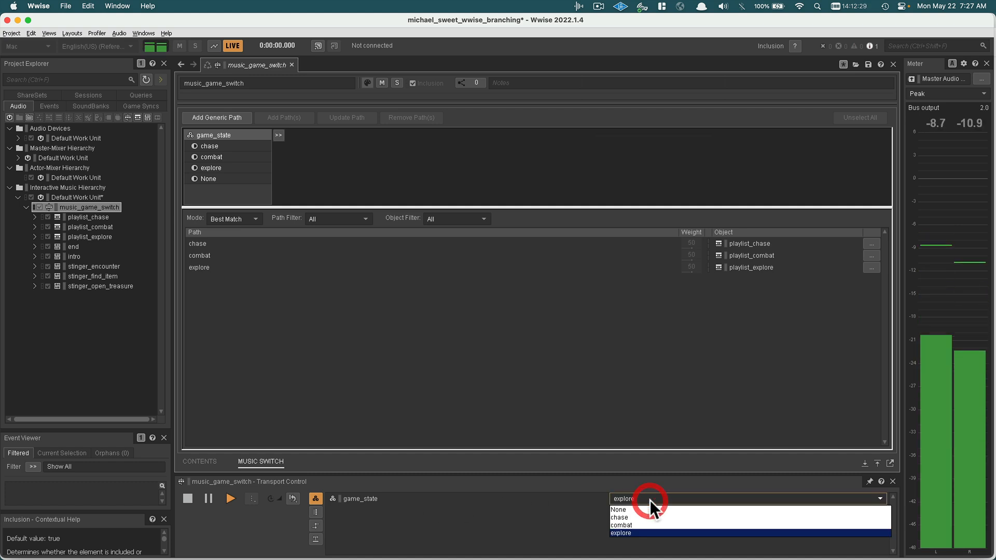
pyautogui.click(642, 516)
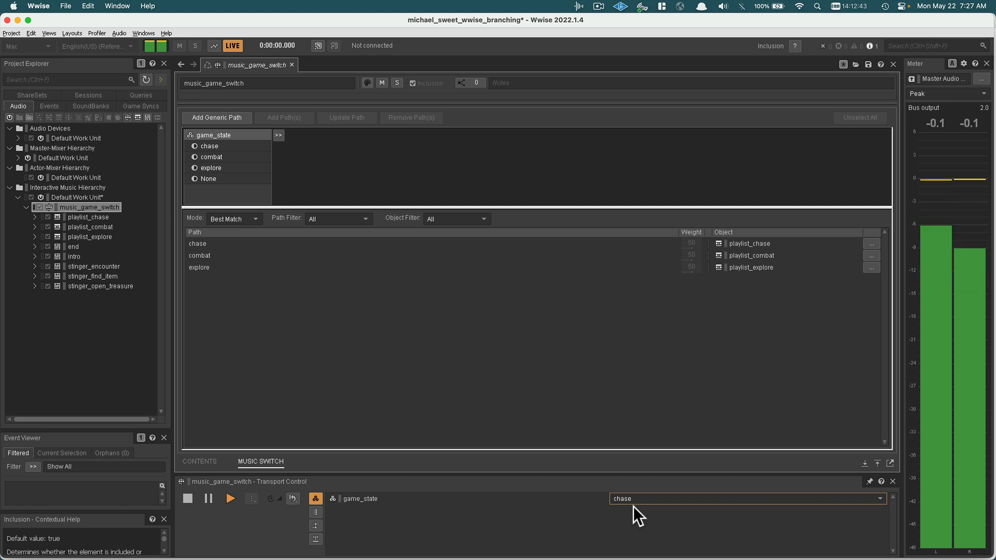
pyautogui.click(634, 500)
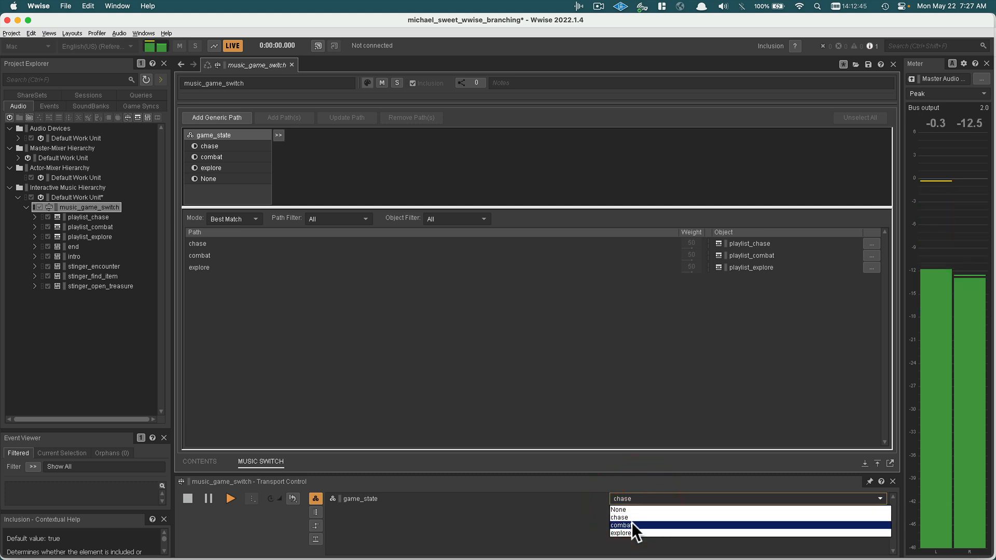
pyautogui.click(631, 525)
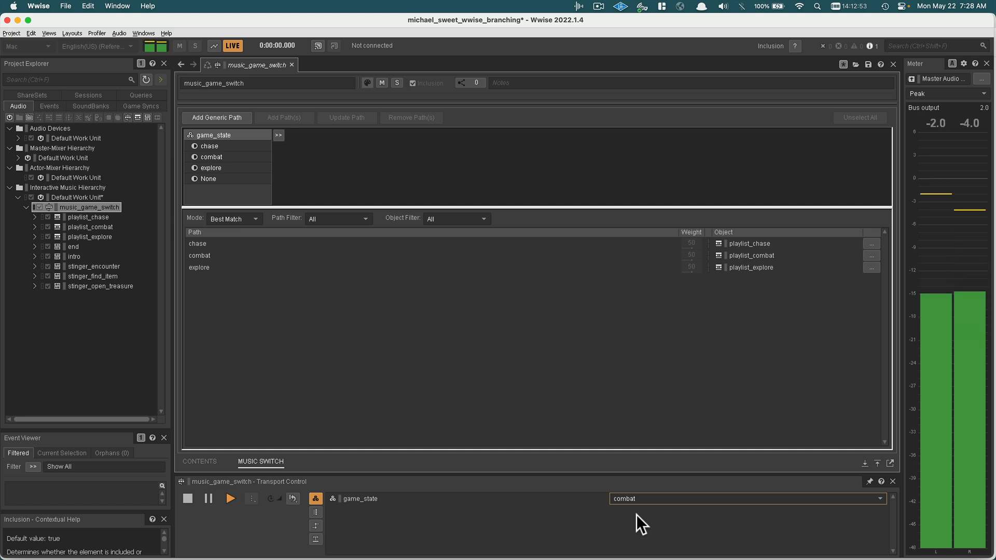
pyautogui.click(637, 500)
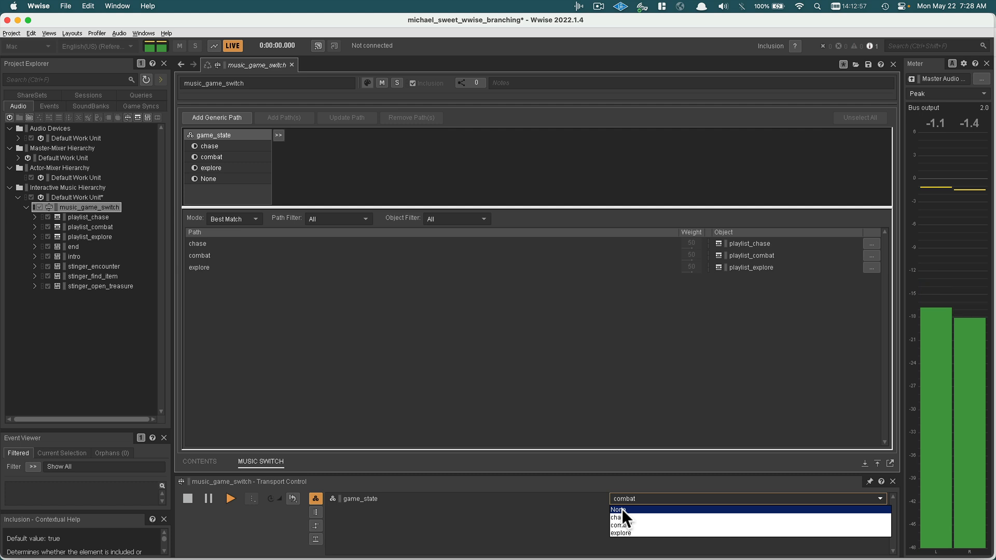
pyautogui.click(620, 509)
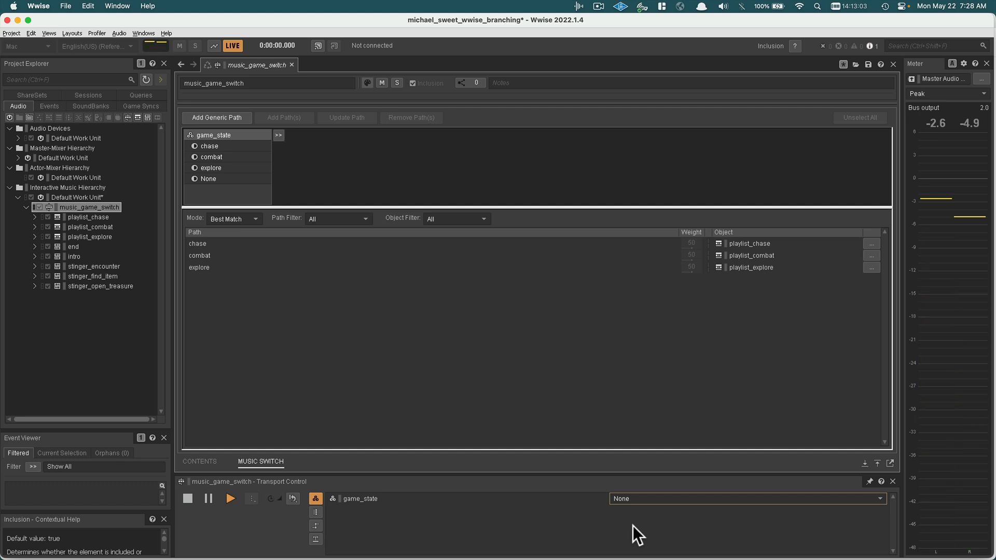
pyautogui.click(185, 501)
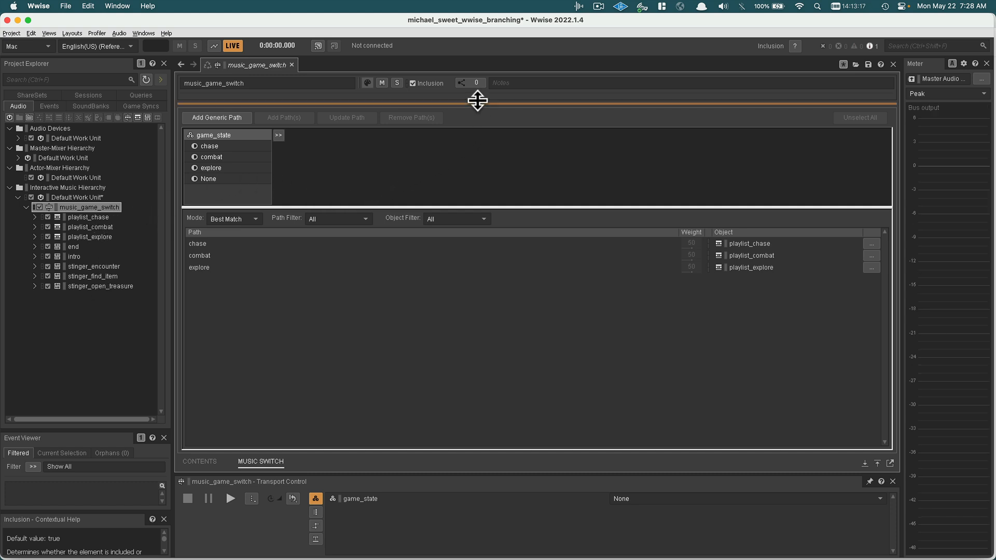
# Step: Add a second transition to music_game_switch with Nothing as its source and Any as its destination
pyautogui.moveTo(478, 101); pyautogui.dragTo(465, 265)
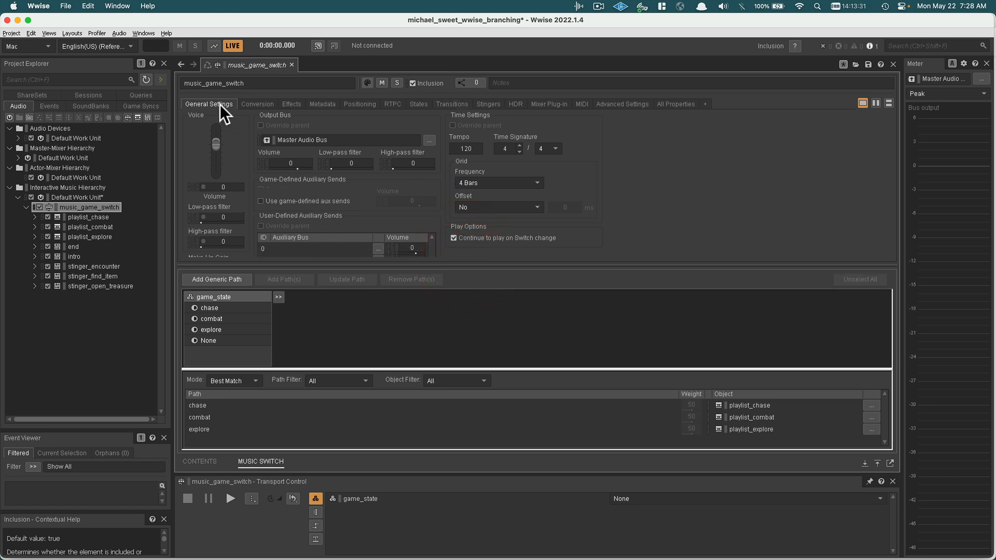
pyautogui.click(457, 100)
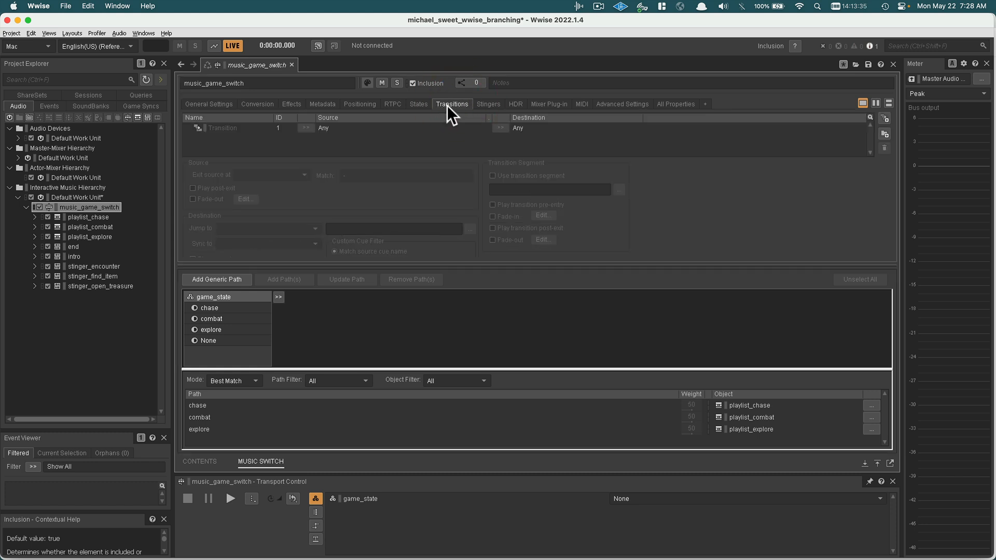
pyautogui.click(399, 127)
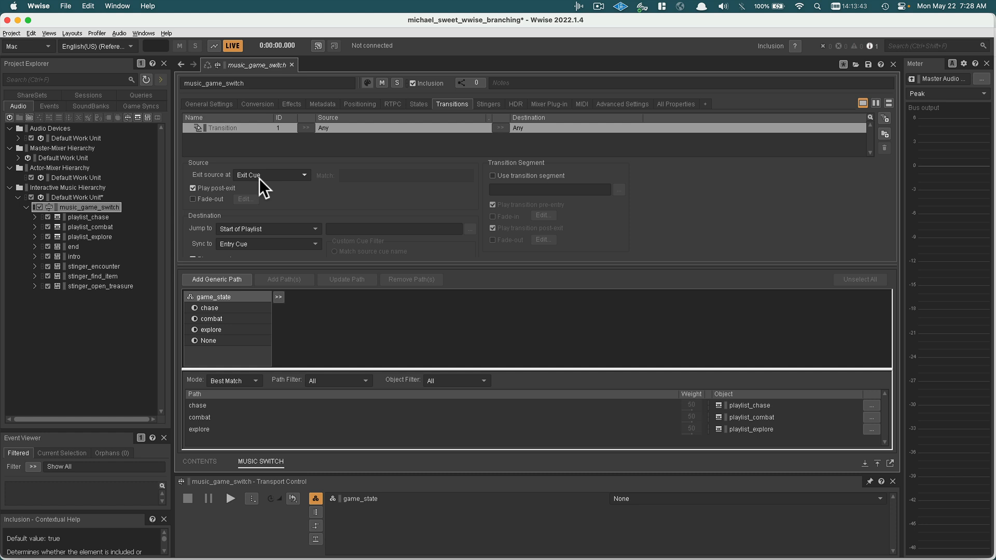
pyautogui.click(883, 118)
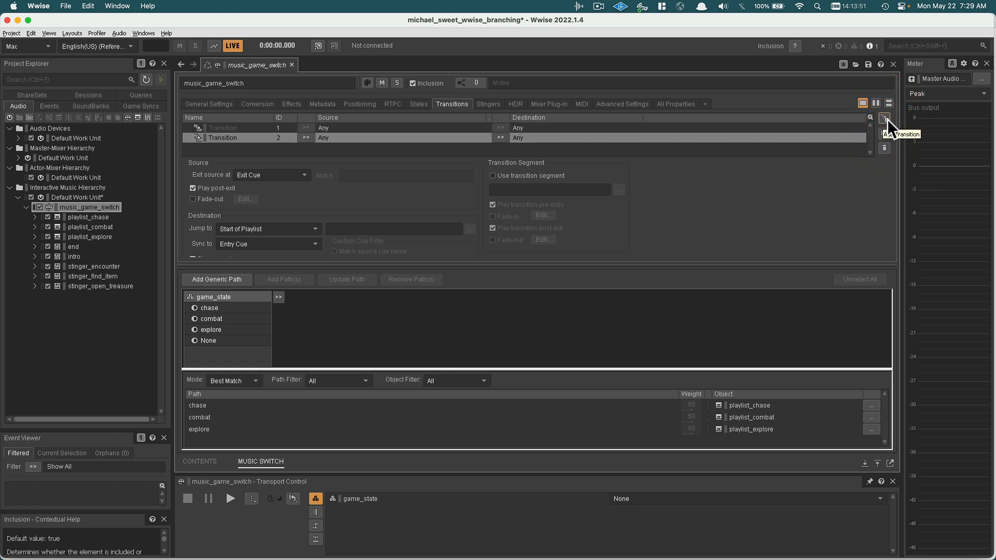
pyautogui.click(306, 138)
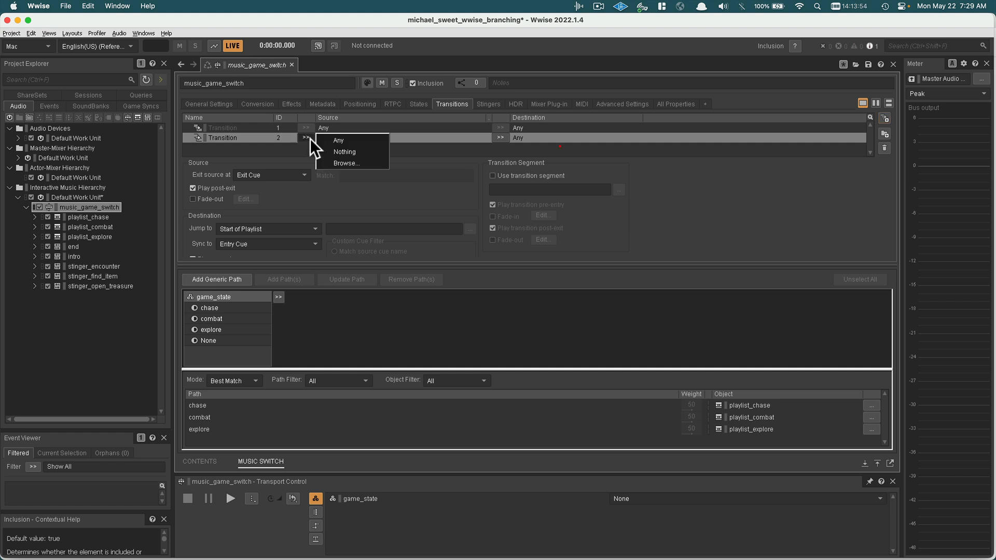
pyautogui.click(335, 162)
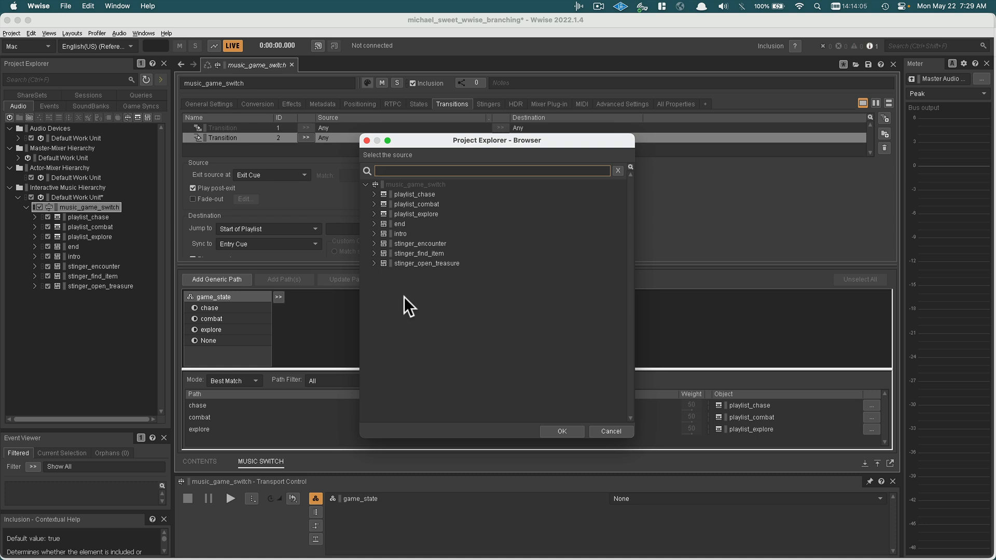
pyautogui.click(595, 431)
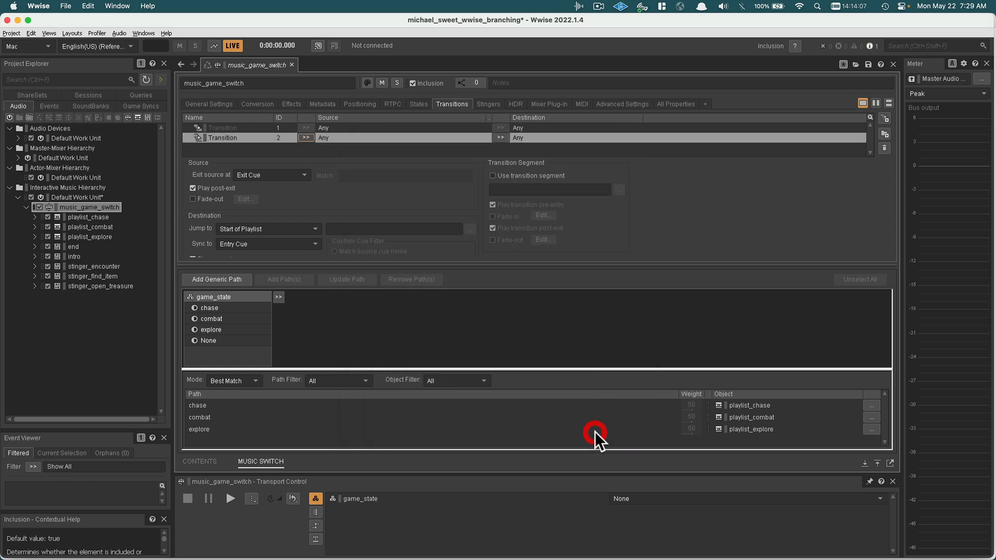
pyautogui.click(310, 137)
pyautogui.click(329, 148)
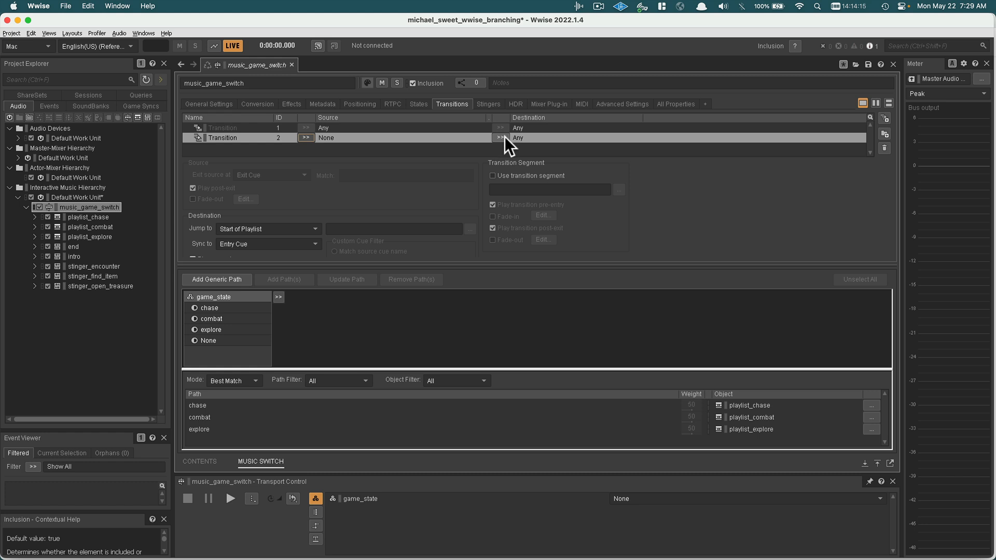
# Step: Enable a transition segment on the Nothing-to-Any transition and assign the intro segment to it
pyautogui.click(492, 175)
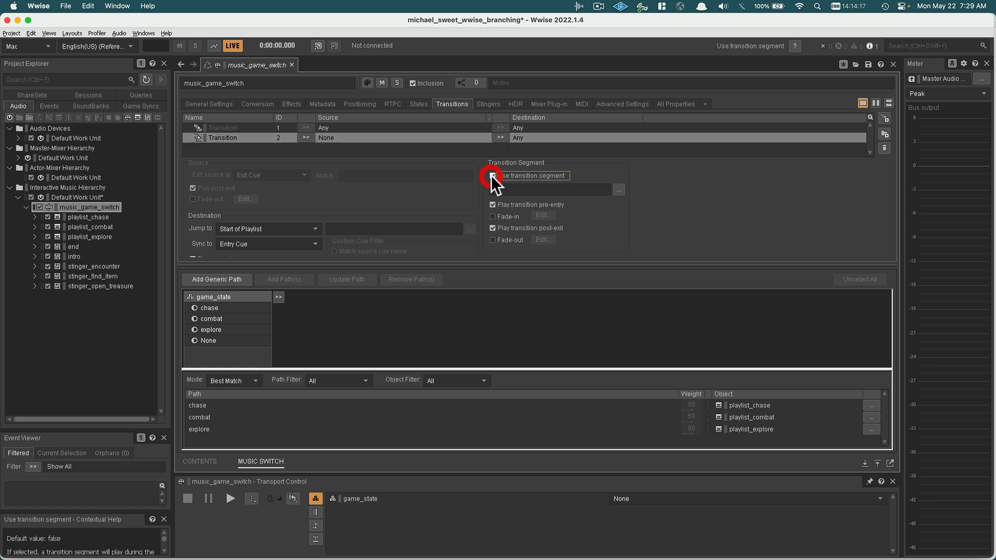
pyautogui.click(617, 191)
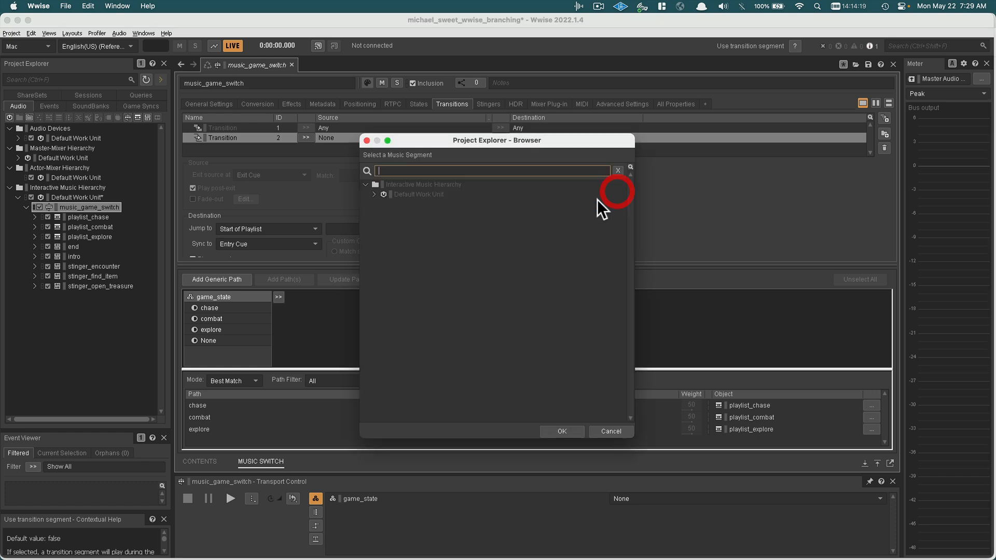
pyautogui.click(374, 195)
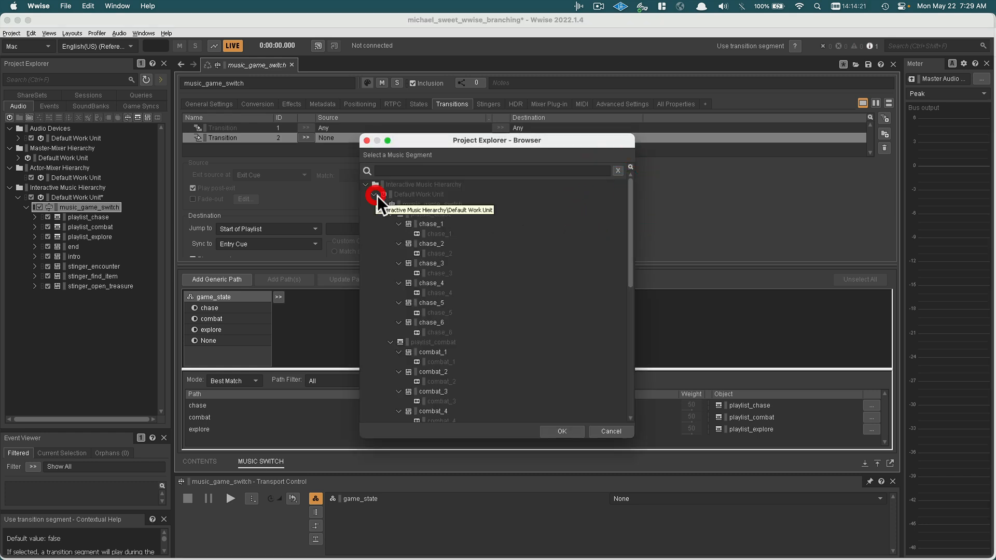
pyautogui.scroll(-3, 415, 311)
pyautogui.scroll(-3, 415, 321)
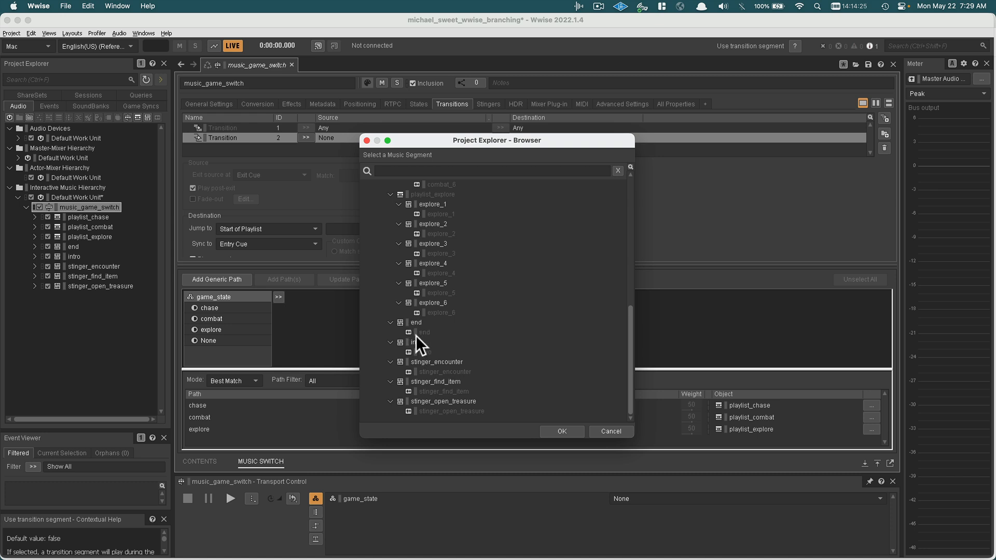
pyautogui.doubleClick(416, 340)
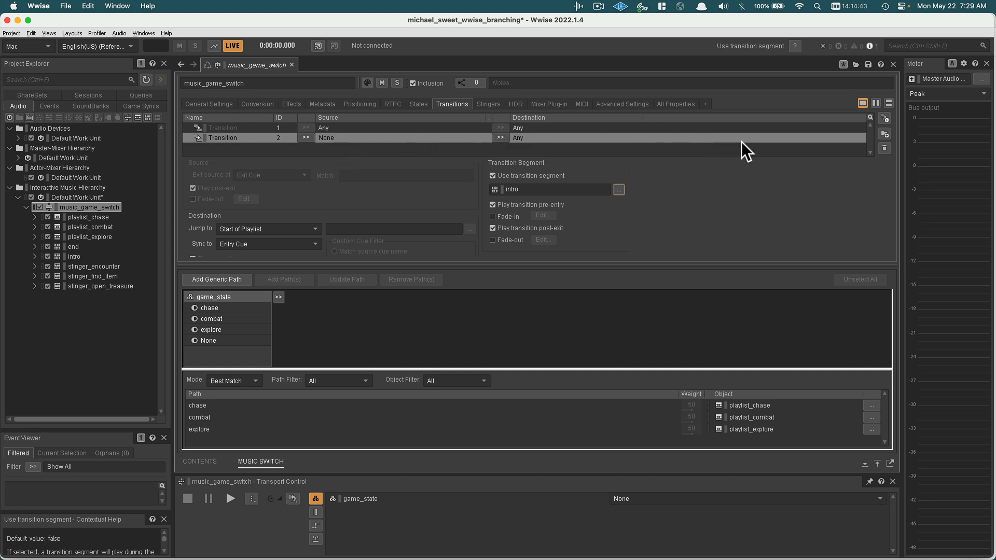
# Step: Add a third transition from Any to Nothing that uses end as its transition segment, and save the project
pyautogui.click(884, 118)
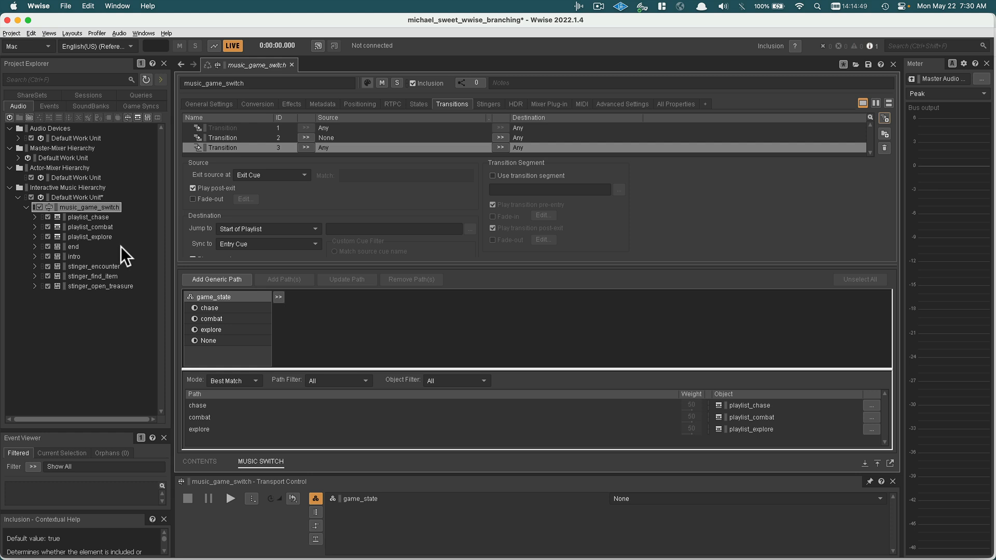
pyautogui.click(501, 148)
pyautogui.click(527, 161)
pyautogui.click(493, 176)
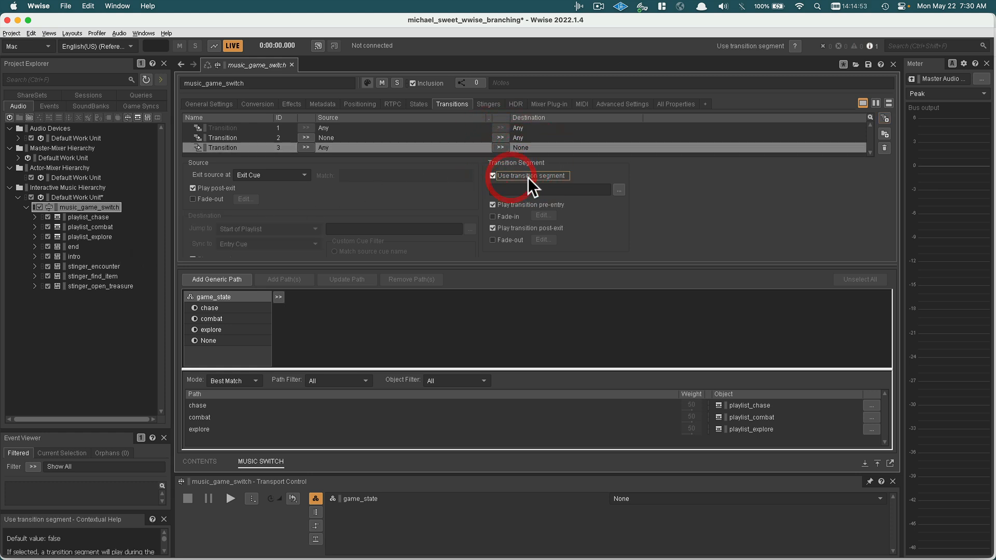
pyautogui.click(622, 189)
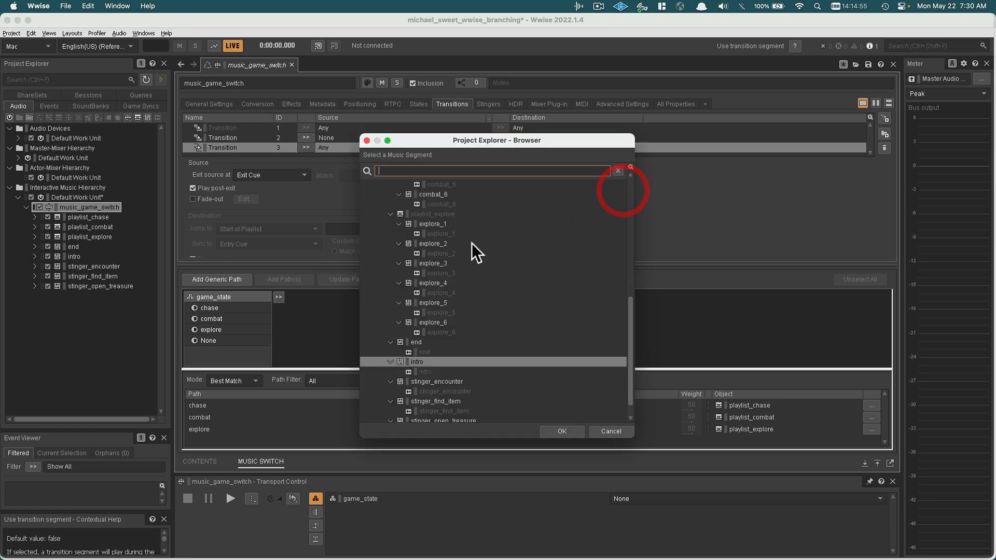
pyautogui.doubleClick(420, 344)
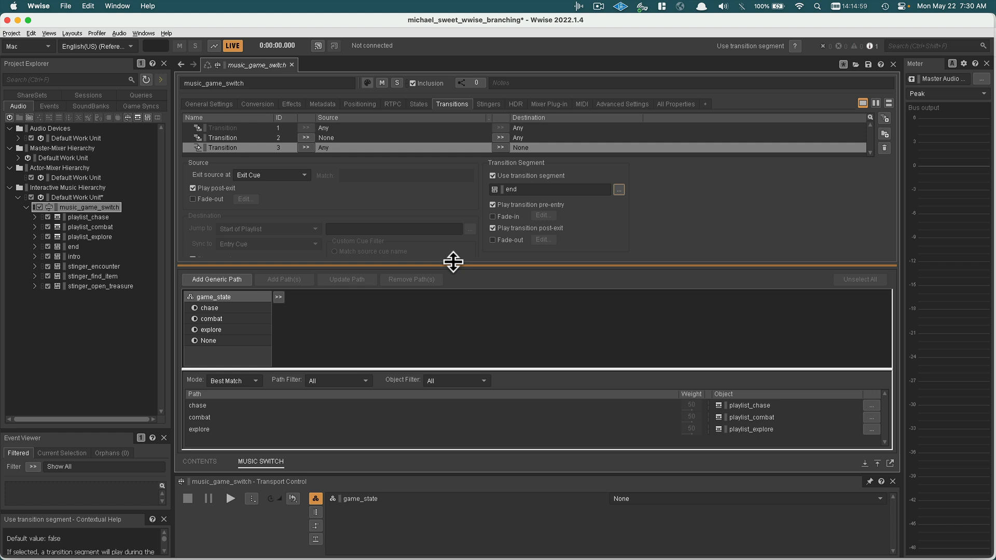
pyautogui.hotkey('ctrl', 's')
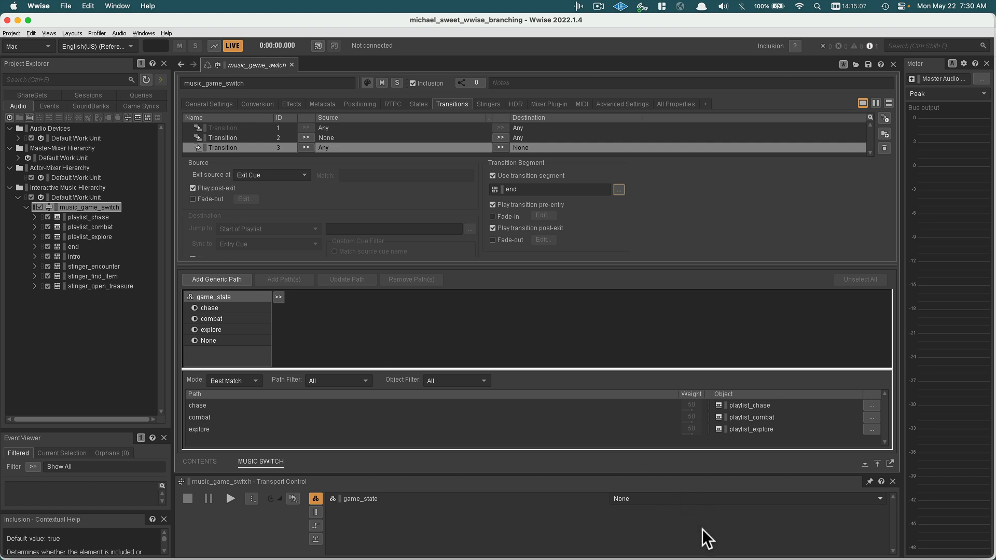
# Step: Audition music_game_switch from game_state None, switching to explore, chase, combat and back to None during playback
pyautogui.click(231, 498)
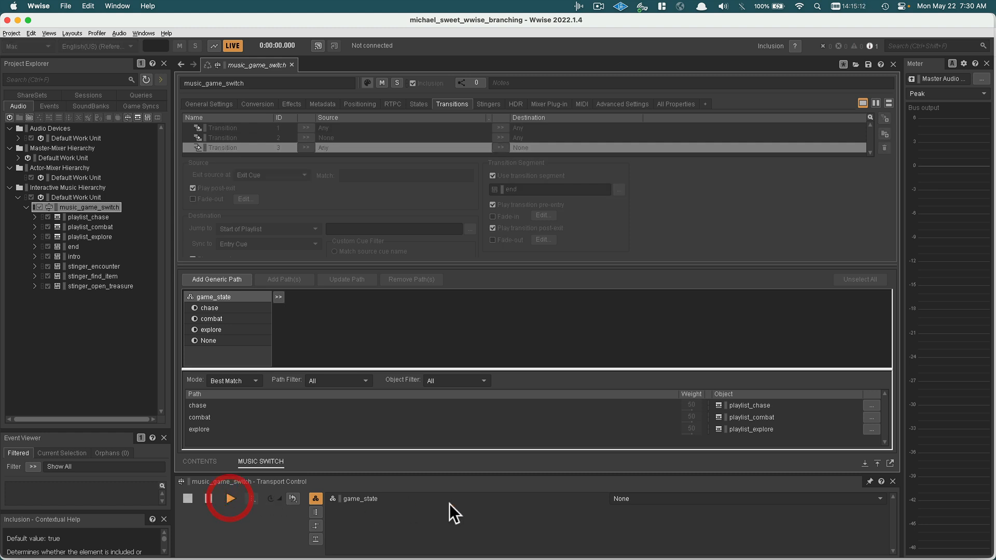
pyautogui.click(627, 500)
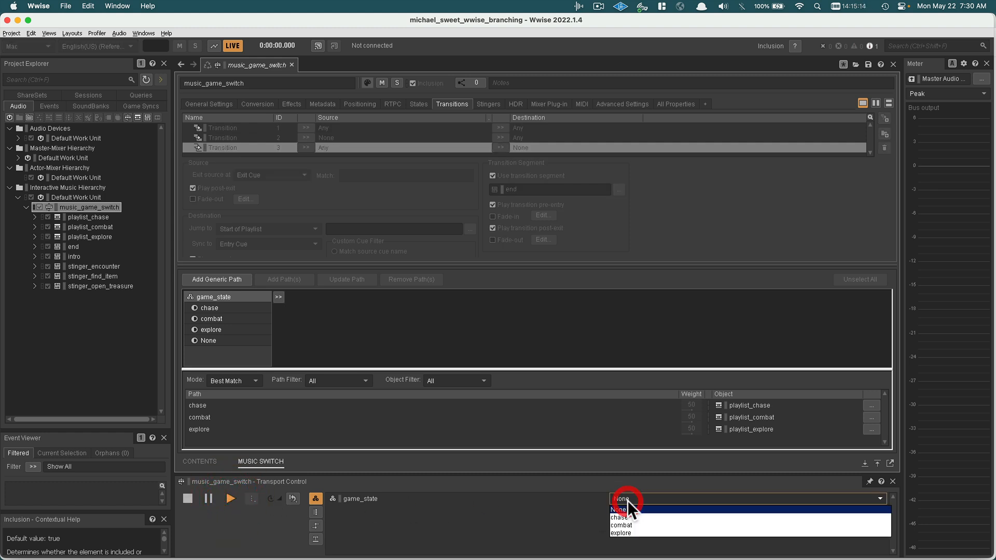
pyautogui.click(625, 534)
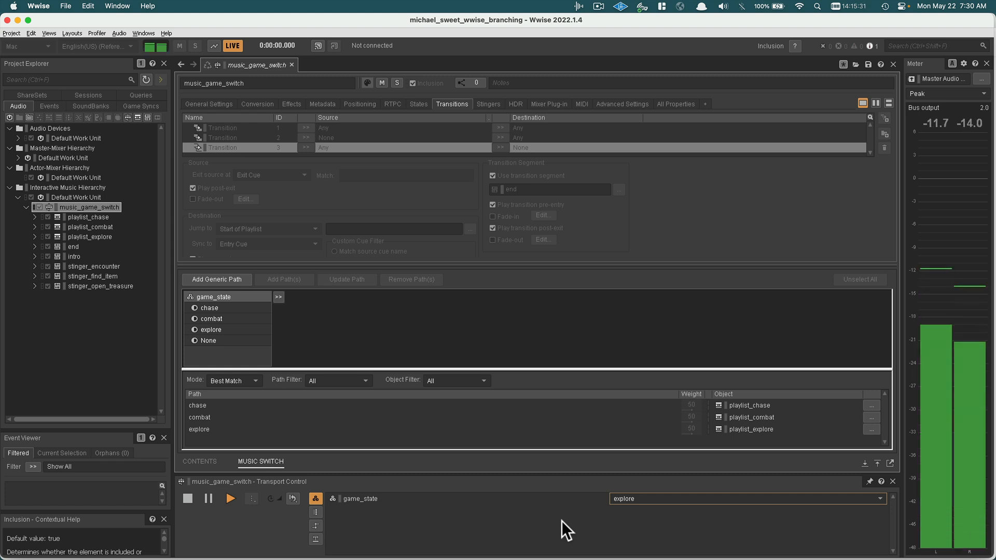
pyautogui.click(631, 500)
pyautogui.click(625, 517)
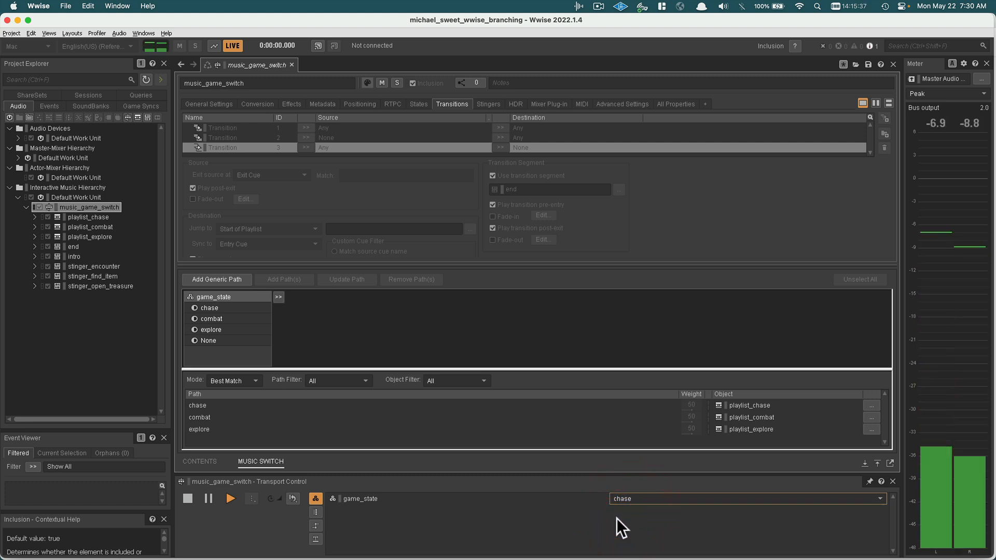
pyautogui.click(636, 500)
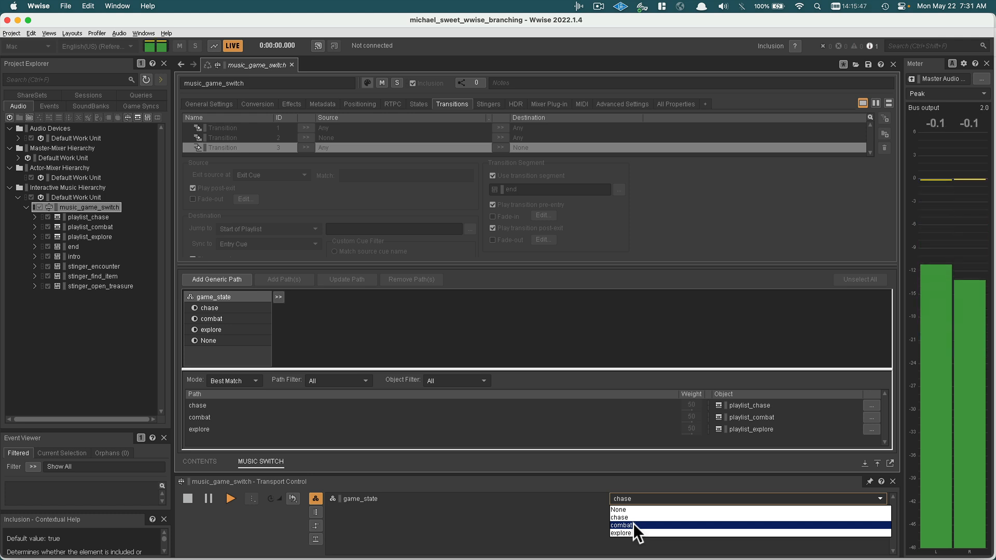
pyautogui.click(634, 525)
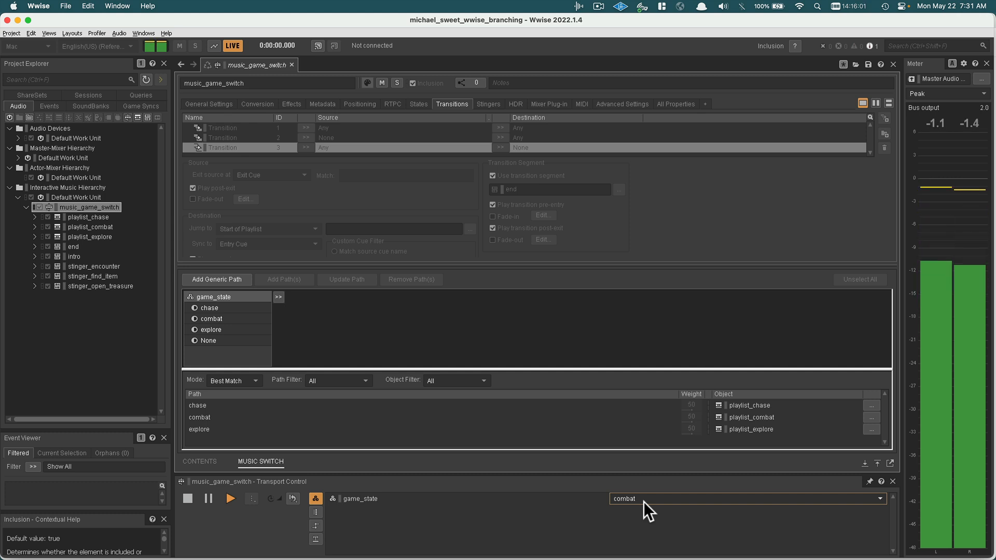
pyautogui.click(643, 502)
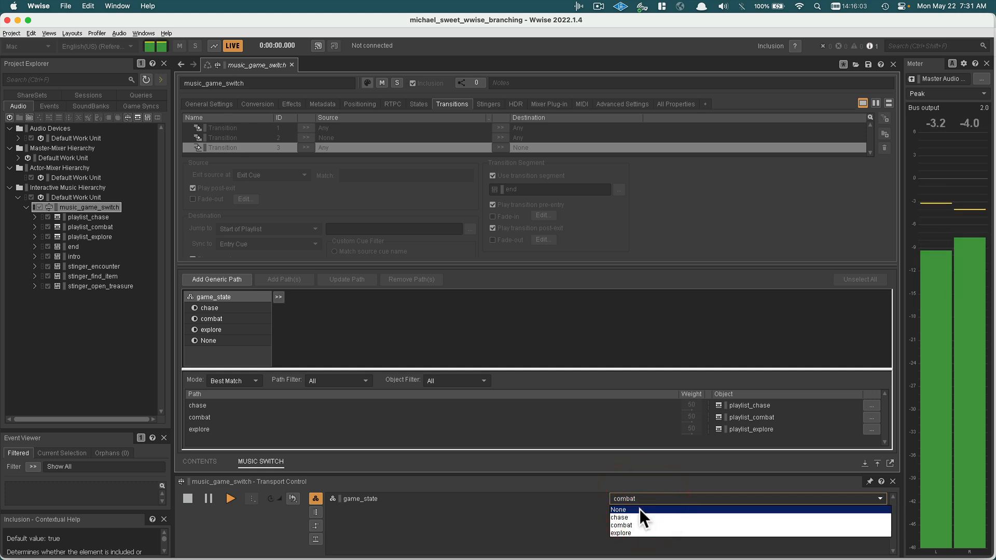
pyautogui.click(639, 509)
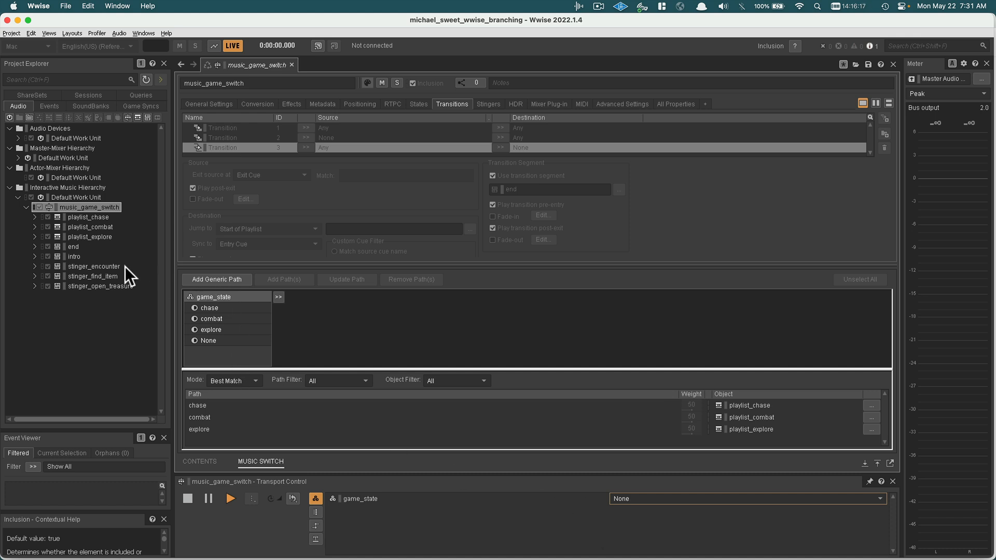
# Step: Expand playlist_explore and override the parent's time settings on it, then select its tempo value for editing
pyautogui.click(86, 236)
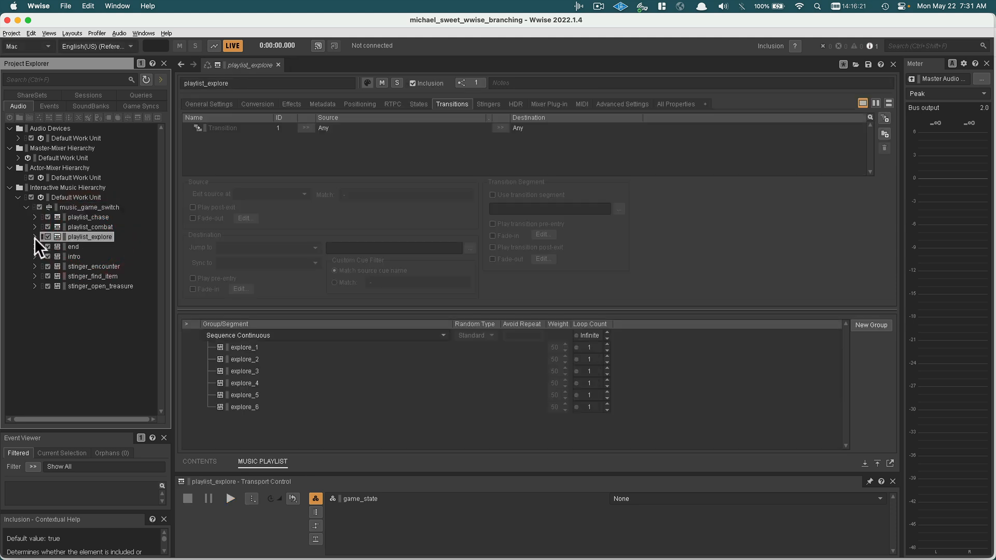
pyautogui.click(35, 237)
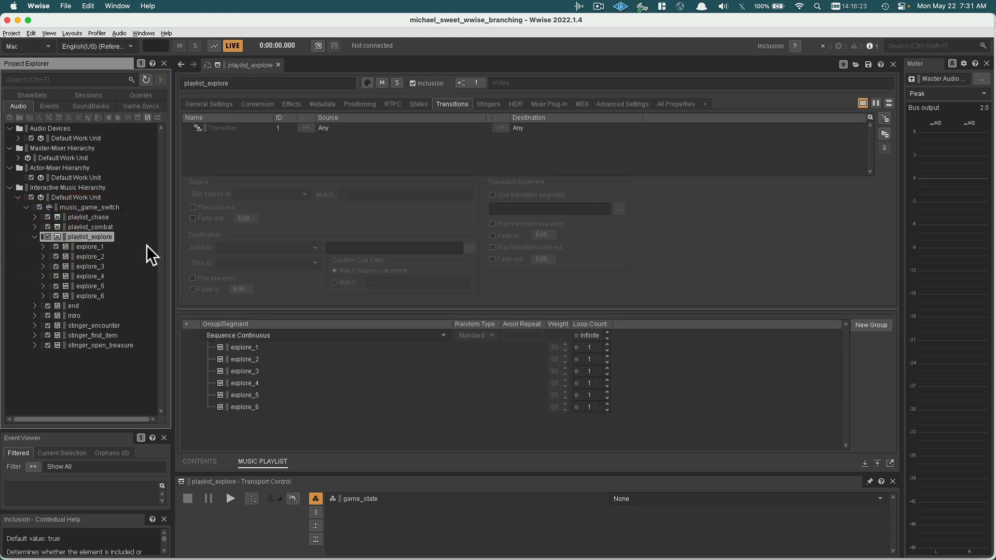
pyautogui.click(213, 104)
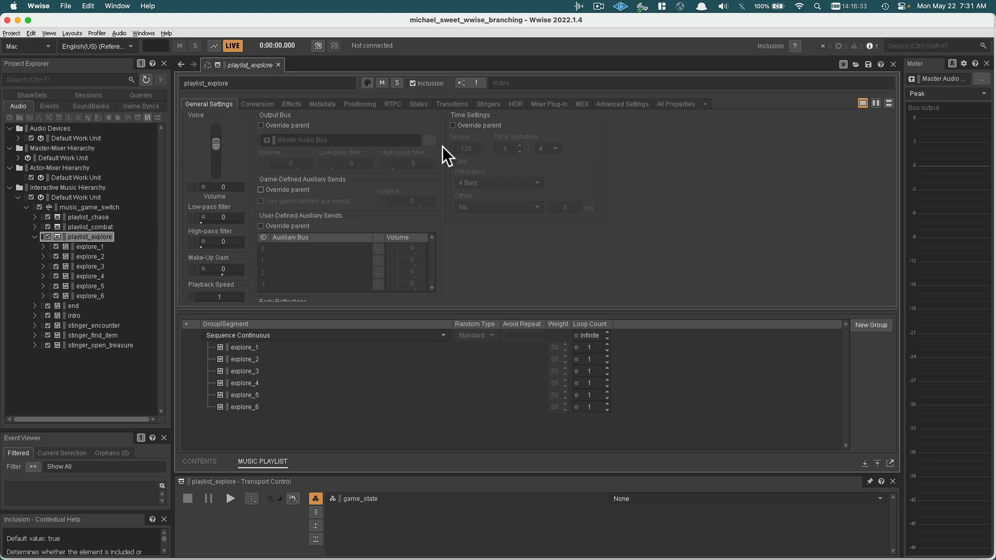
pyautogui.click(453, 125)
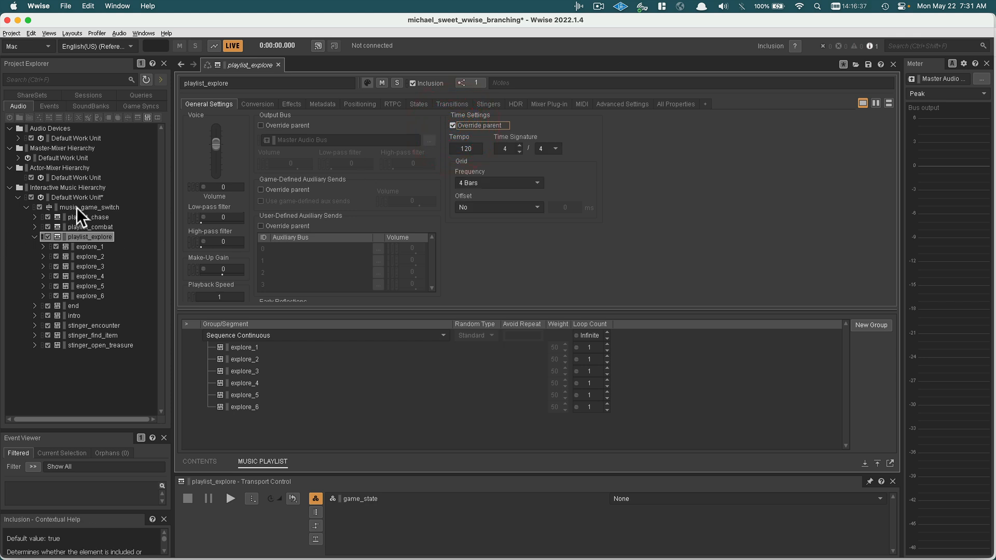
pyautogui.click(466, 148)
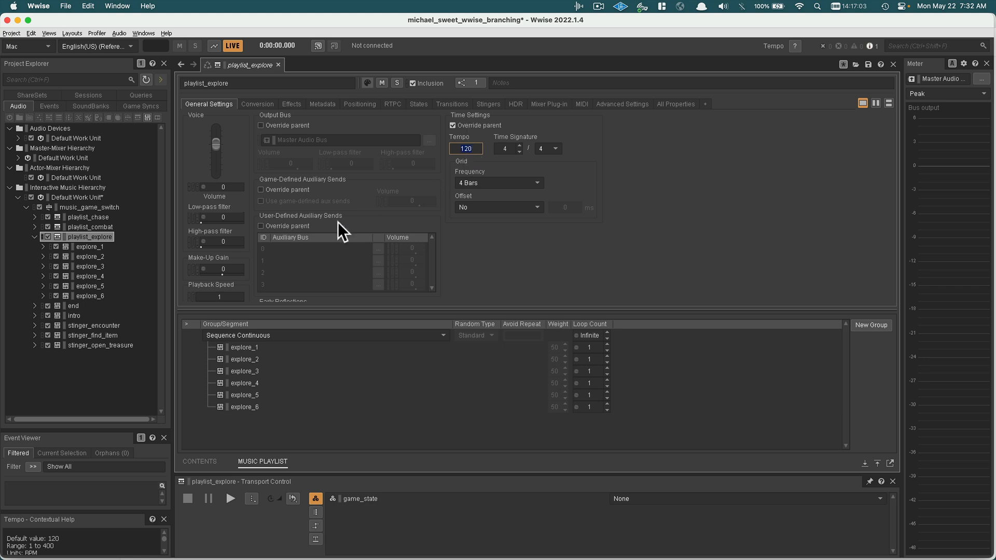
# Step: Move explore_1's exit cue to just before its last hit, and set explore_2's exit cue earlier and its entry cue at the first sound
pyautogui.click(80, 247)
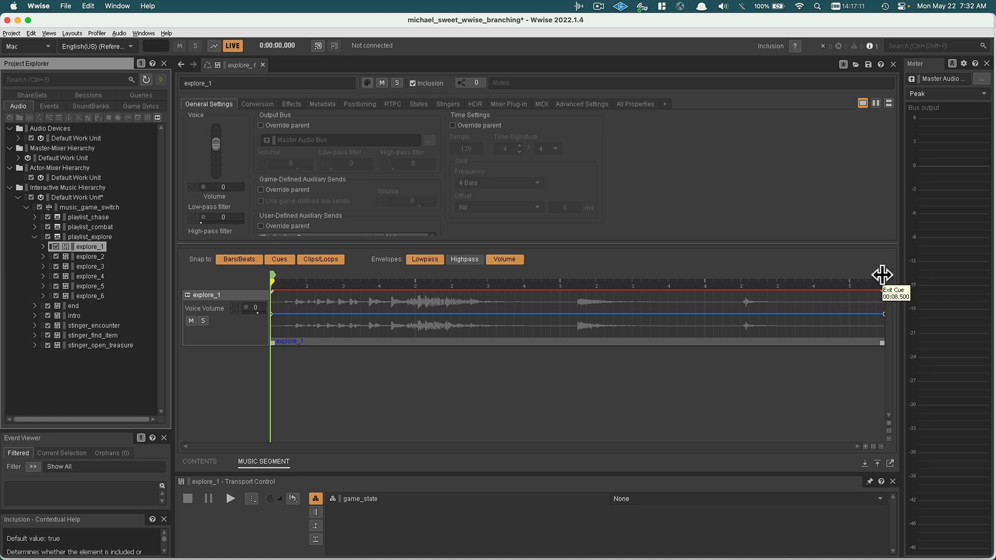
pyautogui.moveTo(882, 275)
pyautogui.mouseDown()
pyautogui.moveTo(717, 274)
pyautogui.moveTo(740, 274)
pyautogui.mouseUp()
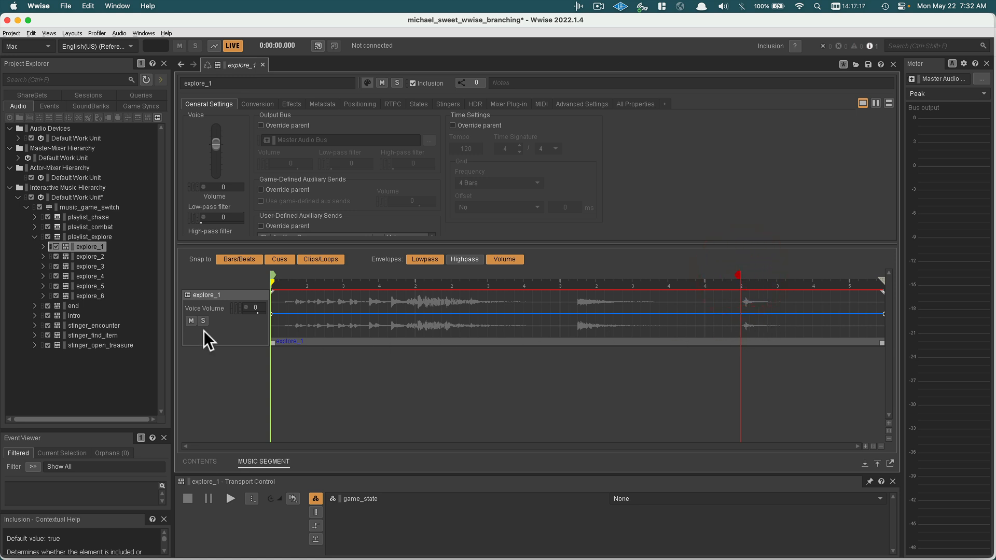
pyautogui.click(82, 256)
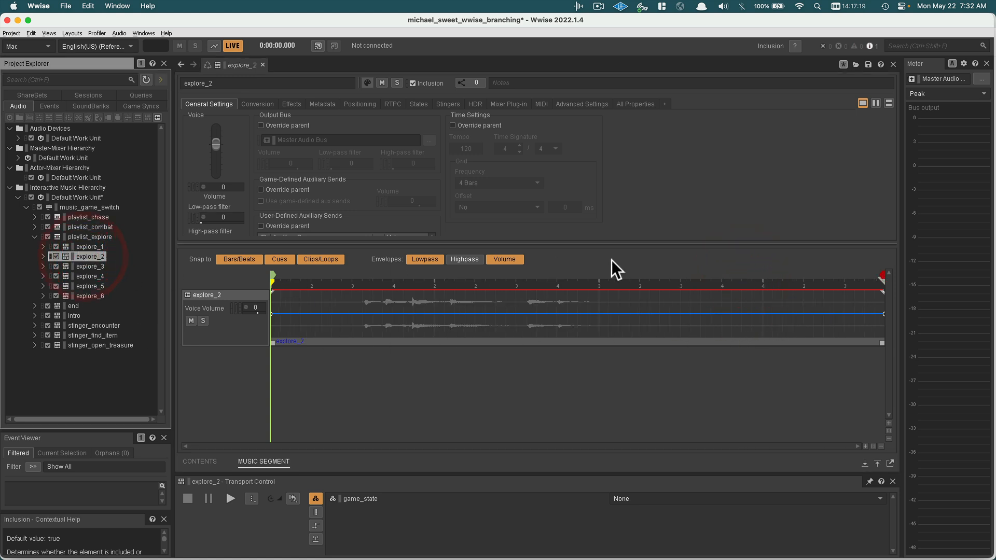
pyautogui.moveTo(882, 275); pyautogui.dragTo(760, 274)
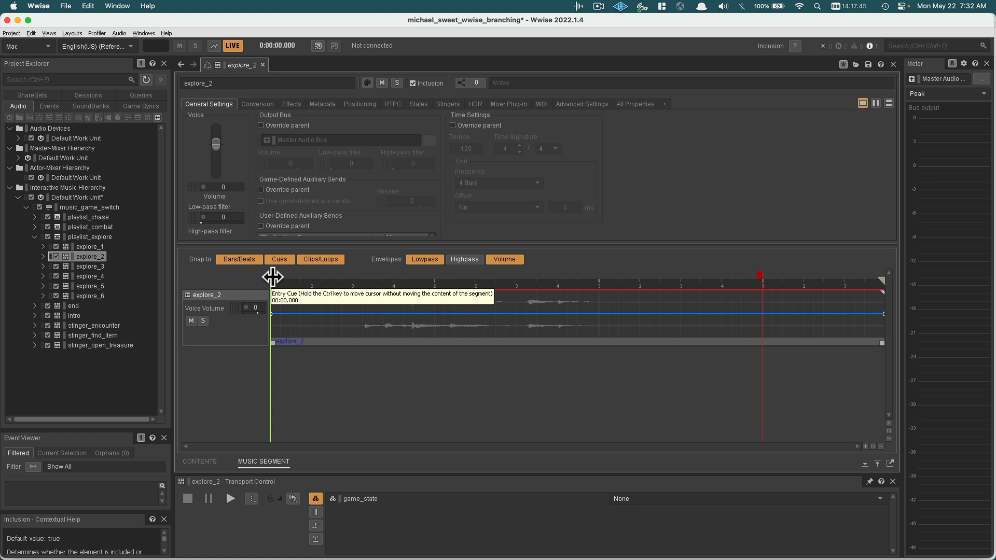
pyautogui.moveTo(273, 278); pyautogui.dragTo(363, 275)
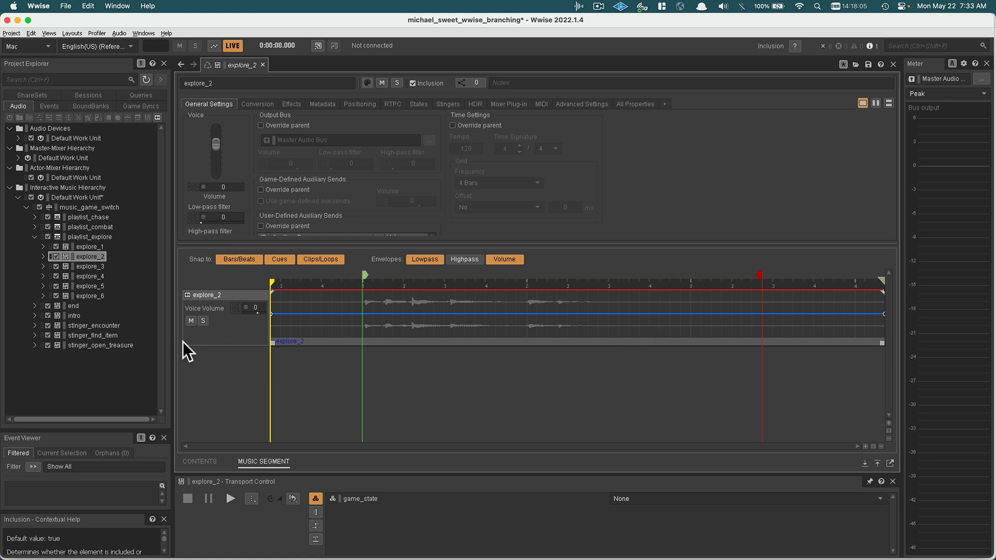
# Step: Add three empty stinger entries to the music_game_switch container
pyautogui.click(72, 334)
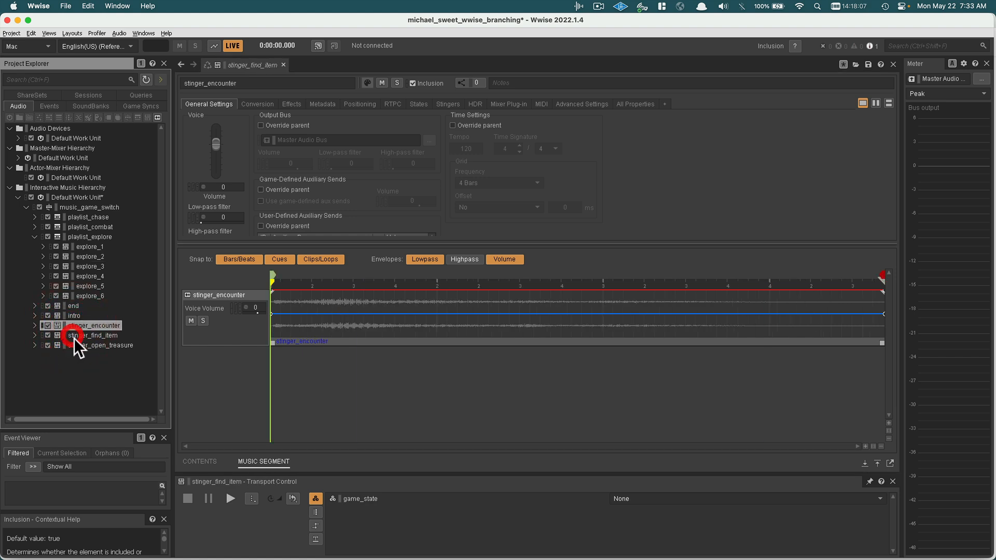
pyautogui.click(77, 328)
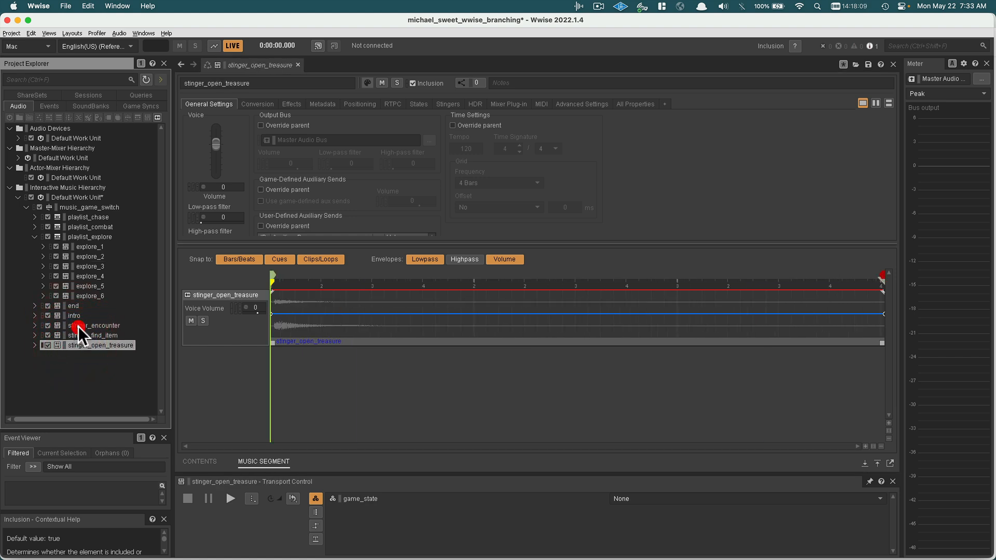
pyautogui.click(78, 206)
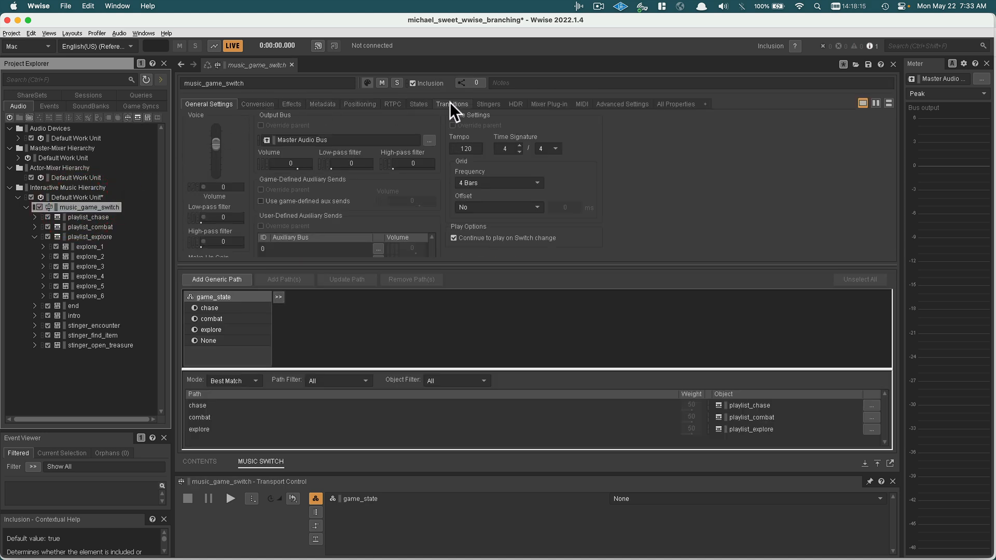
pyautogui.click(490, 103)
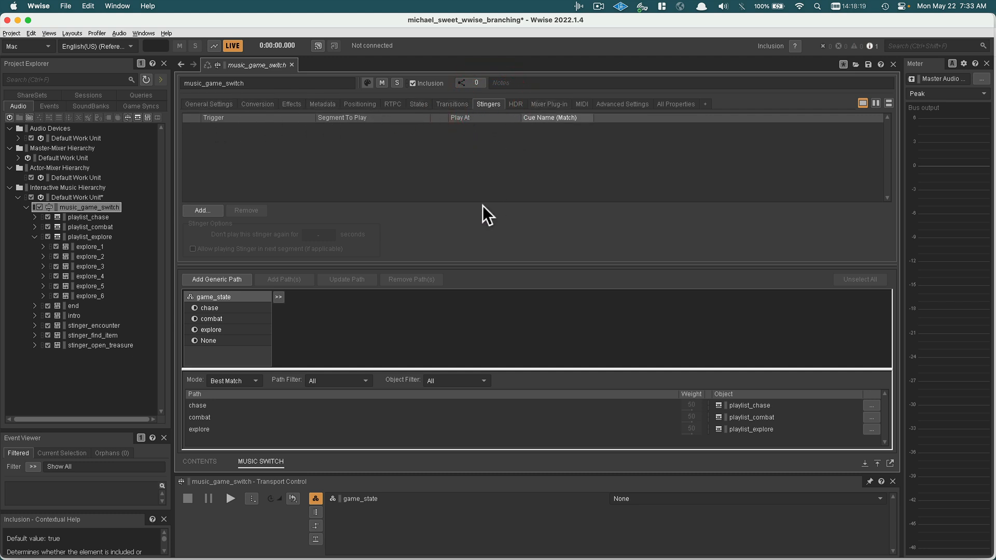
pyautogui.moveTo(440, 265)
pyautogui.mouseDown()
pyautogui.moveTo(442, 149)
pyautogui.moveTo(434, 249)
pyautogui.mouseUp()
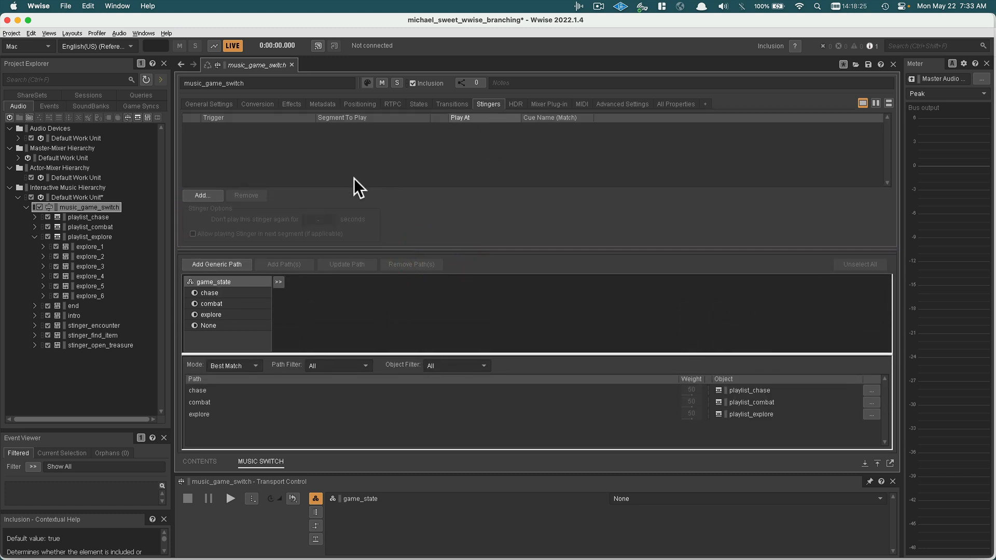
pyautogui.click(203, 195)
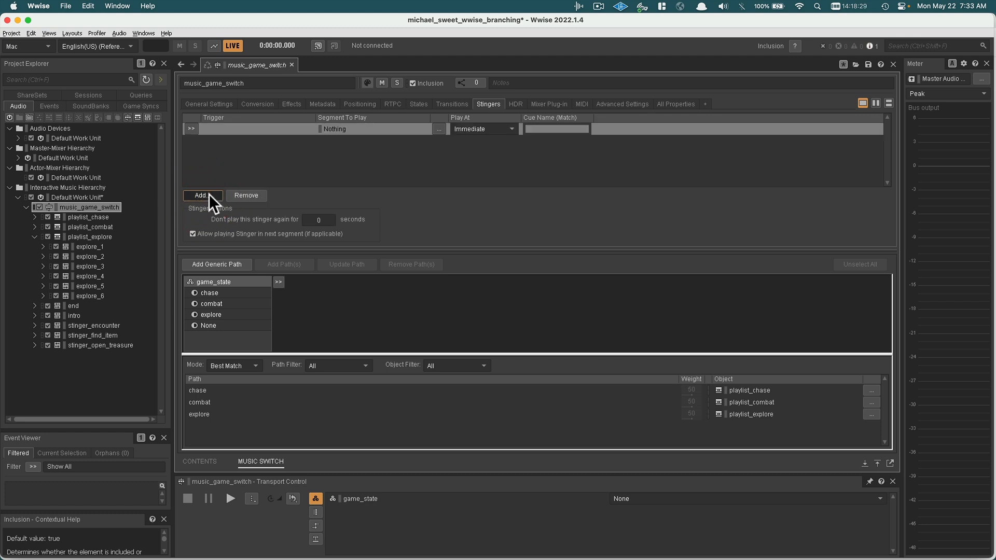
pyautogui.click(209, 194)
pyautogui.click(209, 194)
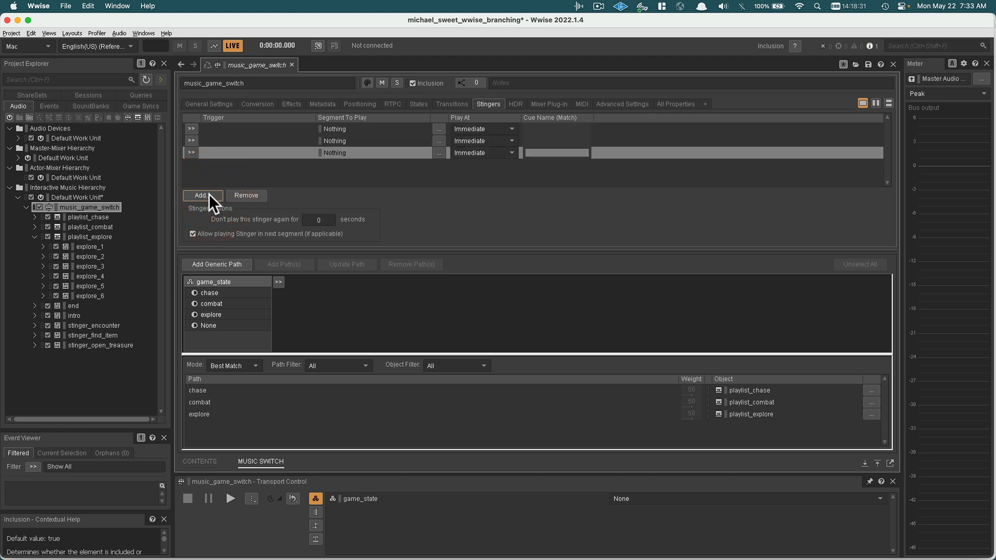
# Step: Assign the stg_encounter trigger to the first stinger entry and set stinger_encounter as its segment to play
pyautogui.click(191, 129)
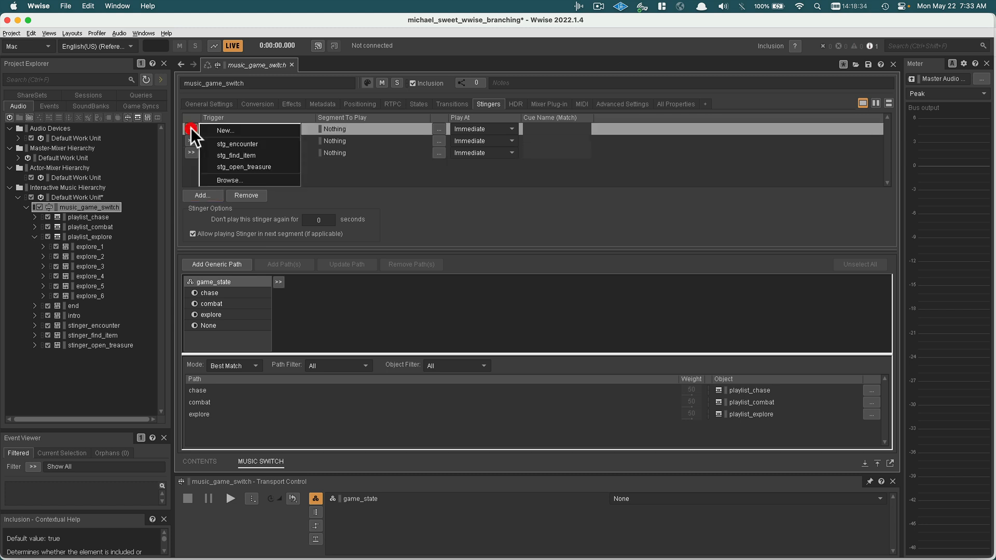
pyautogui.click(228, 146)
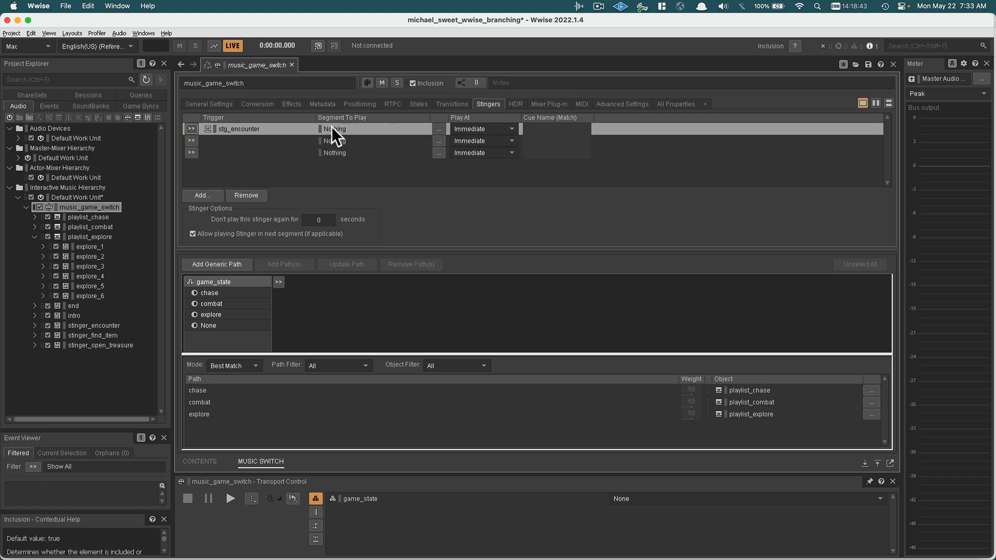
pyautogui.click(437, 128)
pyautogui.click(374, 194)
pyautogui.click(383, 204)
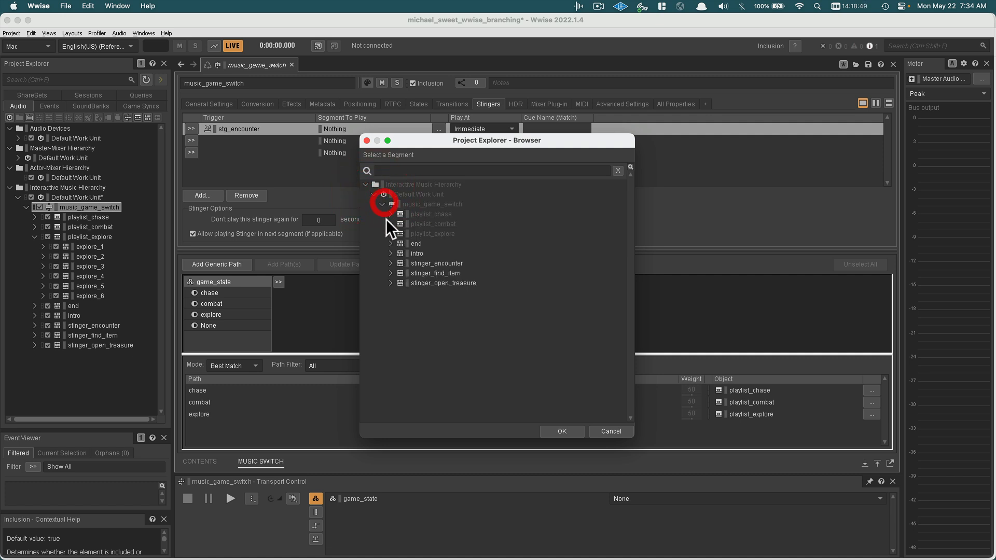
pyautogui.doubleClick(441, 263)
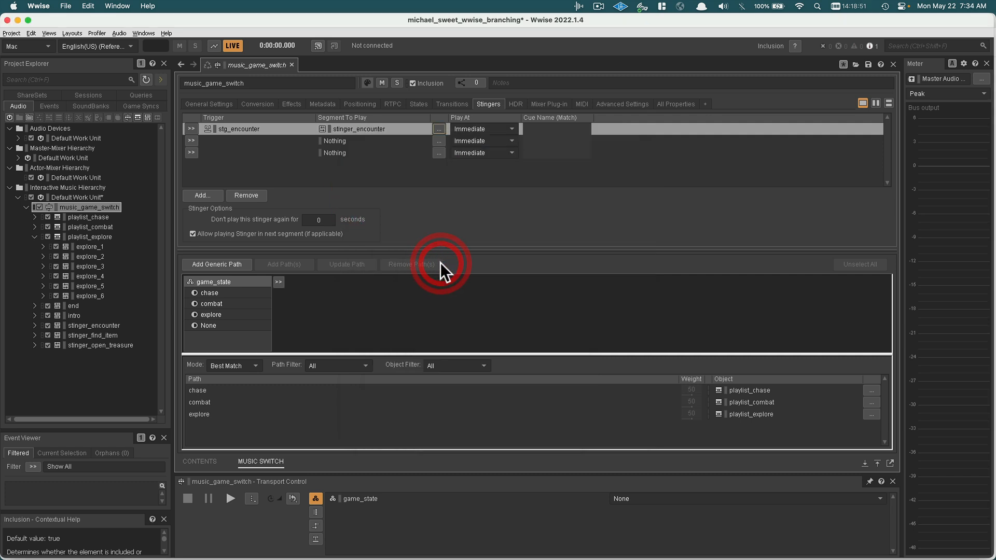
# Step: Assign the stg_find_item trigger to the second stinger entry and set stinger_find_item as its segment to play
pyautogui.click(191, 140)
pyautogui.click(254, 170)
pyautogui.click(330, 140)
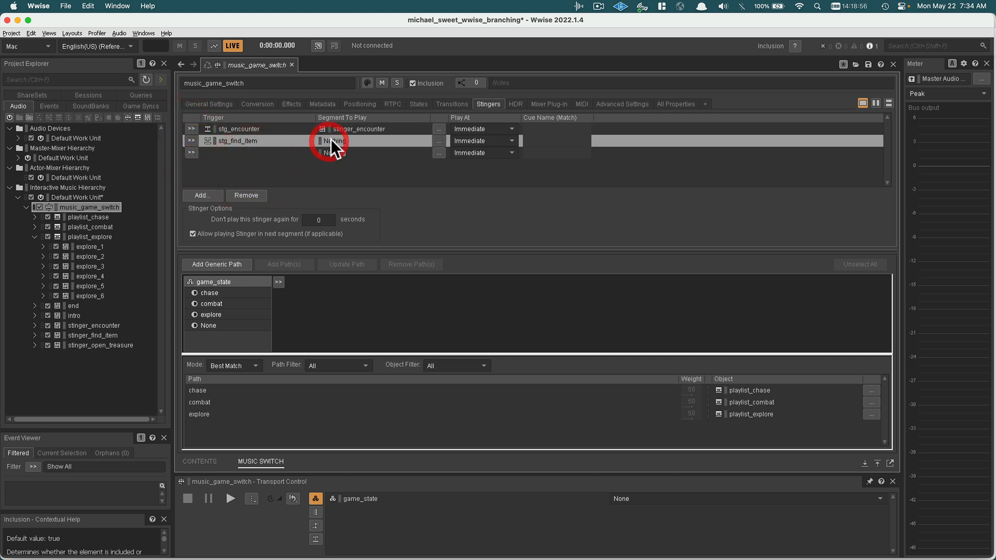
pyautogui.click(439, 141)
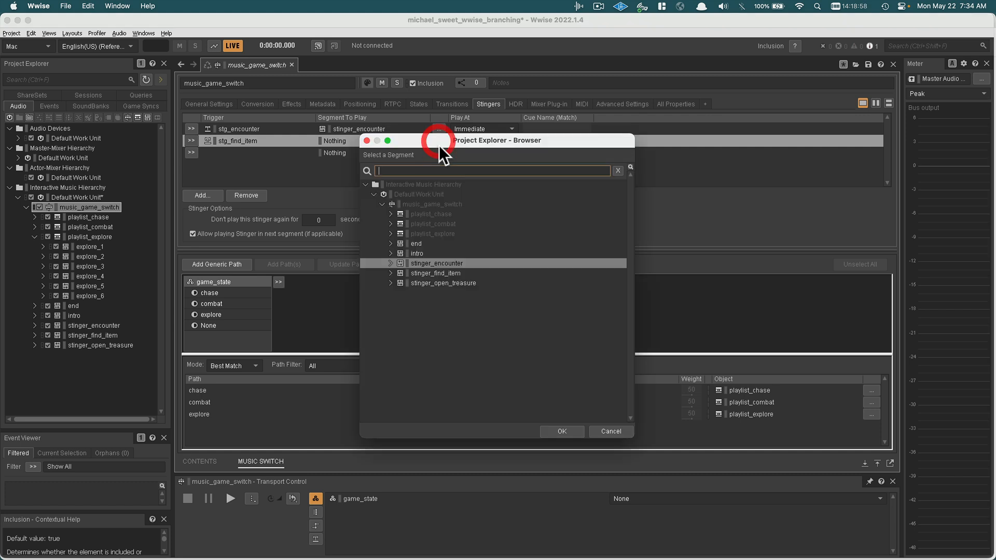
pyautogui.doubleClick(450, 272)
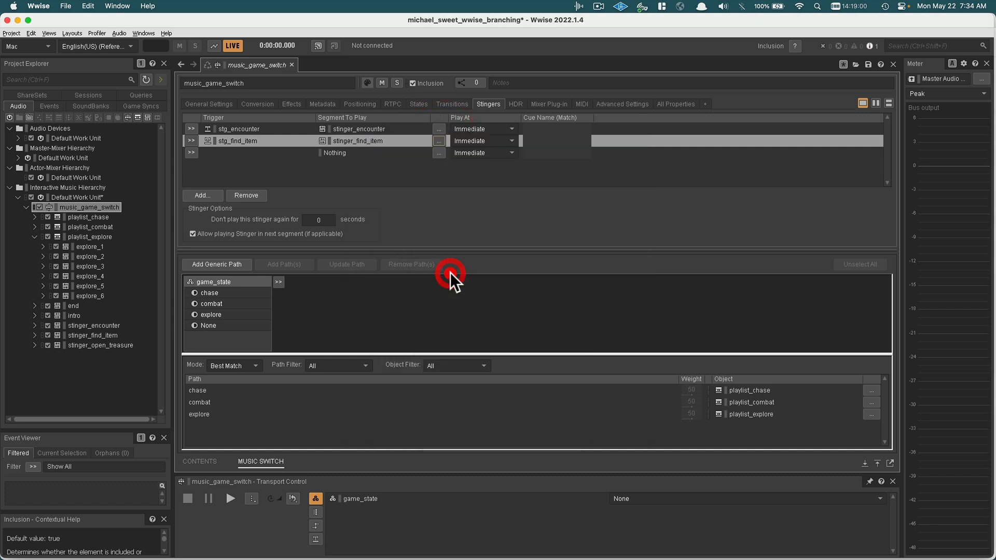
# Step: Assign the stg_open_treasure trigger to the third stinger entry and set stinger_open_treasure as its segment to play
pyautogui.click(191, 152)
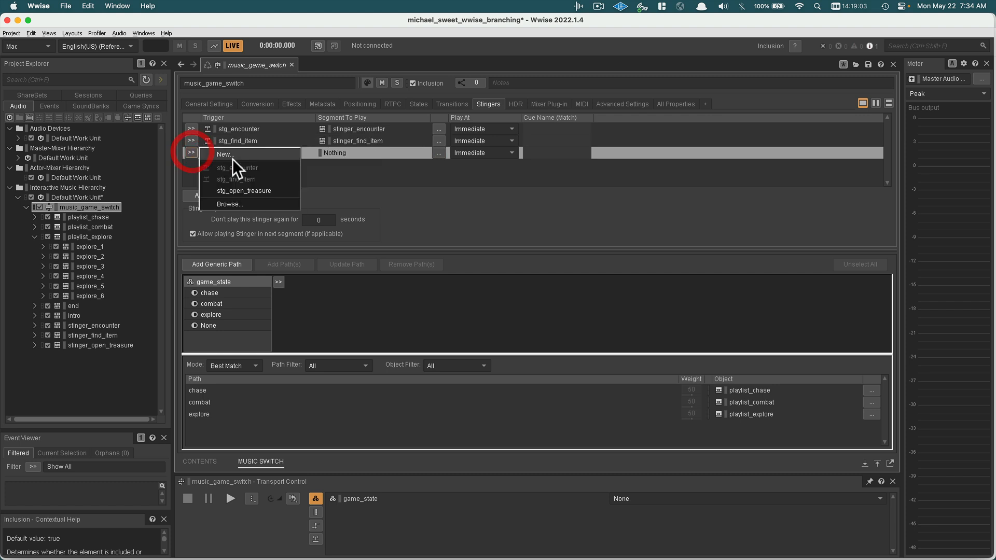
pyautogui.click(244, 185)
pyautogui.click(325, 150)
pyautogui.click(443, 152)
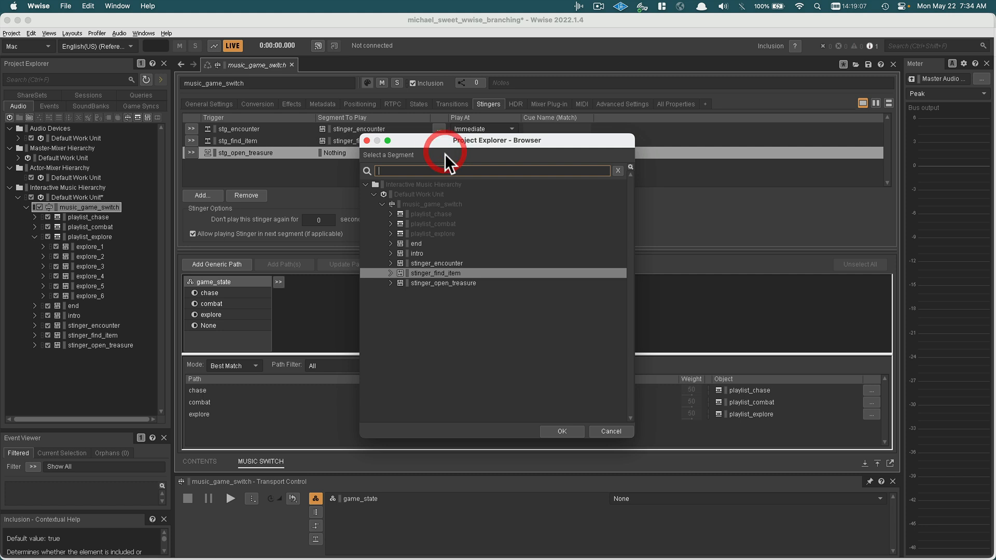
pyautogui.doubleClick(444, 283)
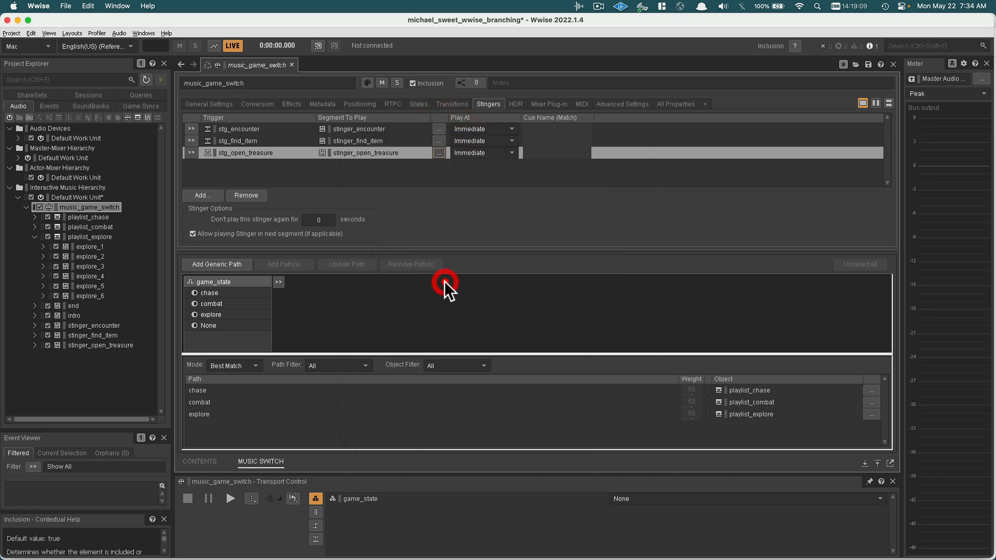
# Step: Show the stinger triggers in the transport control, return to the states, play music_game_switch and set game_state to explore
pyautogui.click(430, 180)
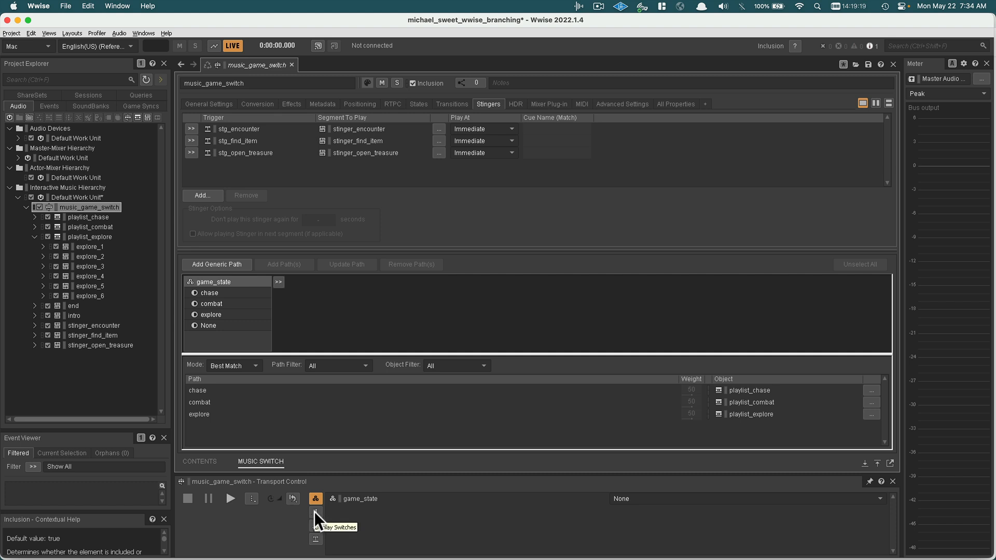
pyautogui.click(315, 540)
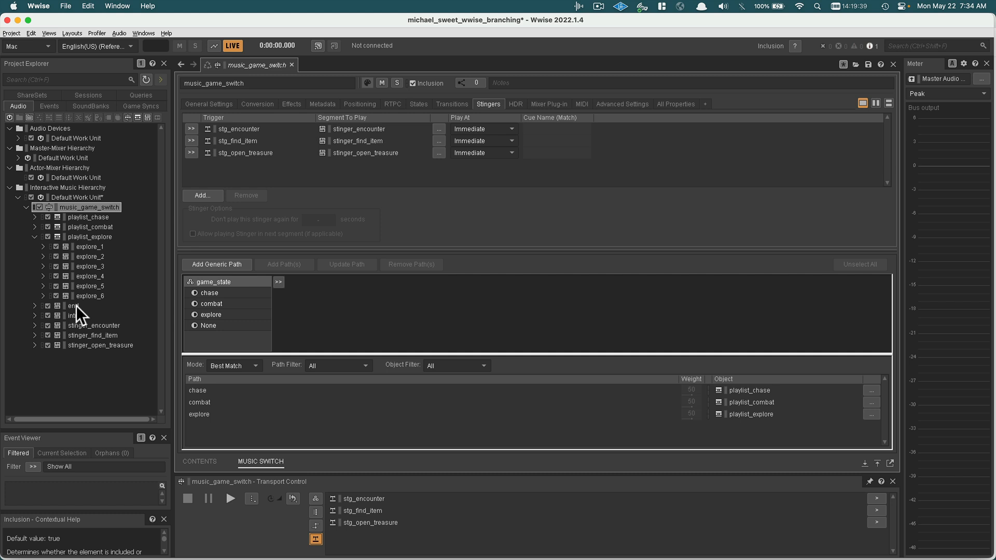
pyautogui.click(316, 498)
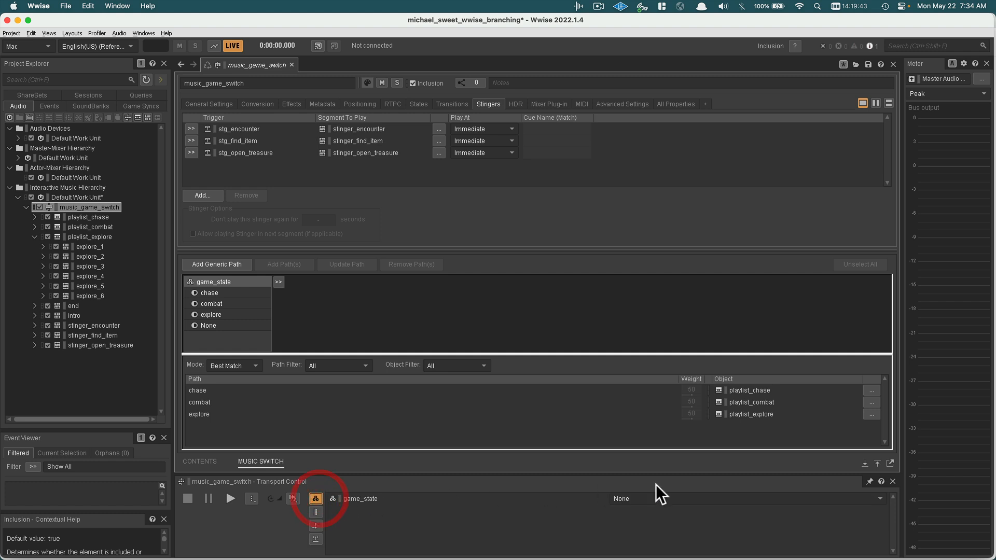
pyautogui.click(231, 498)
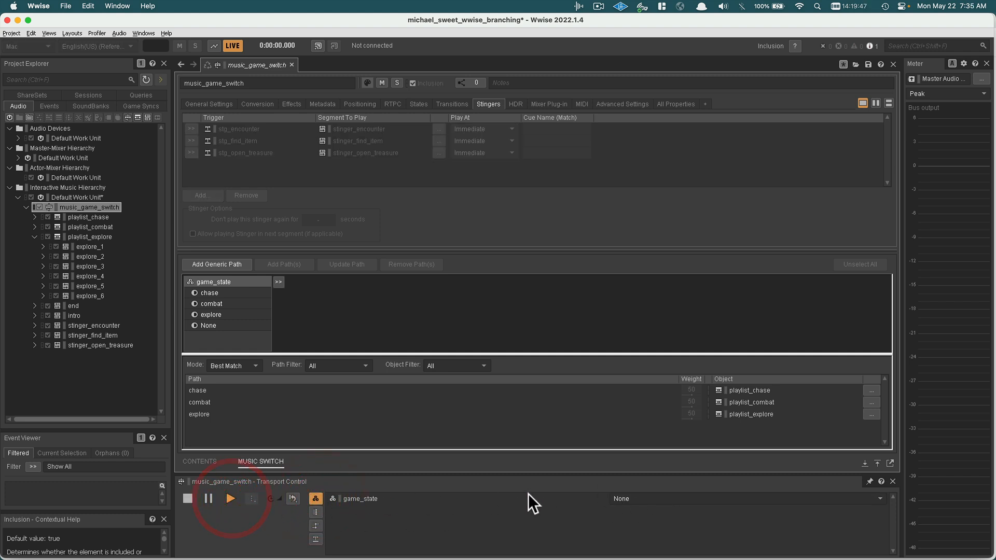
pyautogui.click(621, 500)
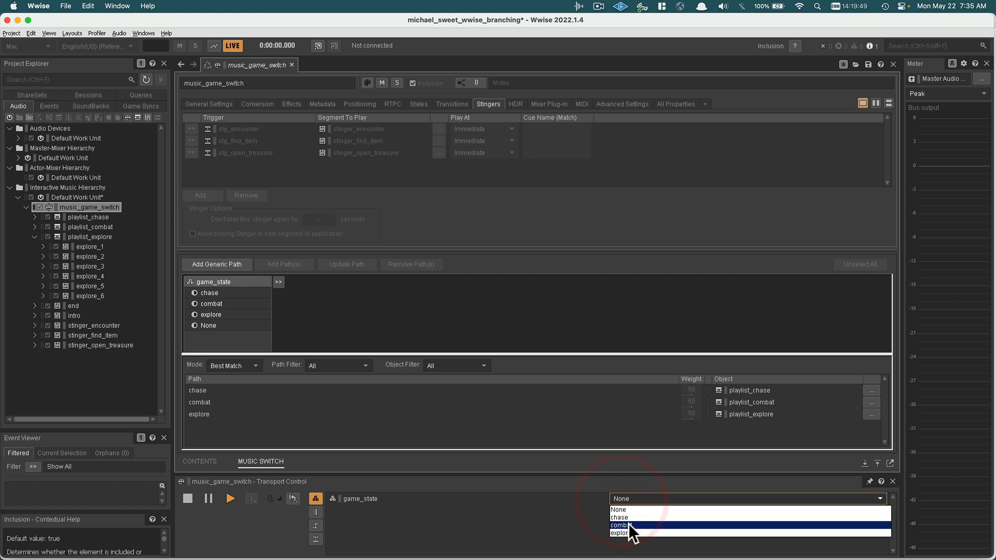
pyautogui.click(629, 531)
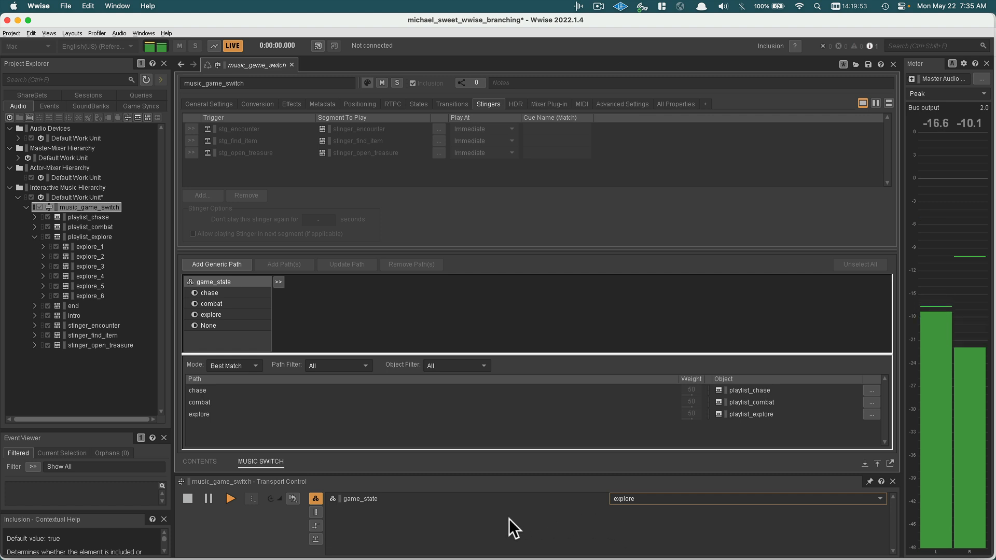
# Step: Fire the stg_encounter, stg_find_item and stg_open_treasure triggers over the playing explore music
pyautogui.click(316, 540)
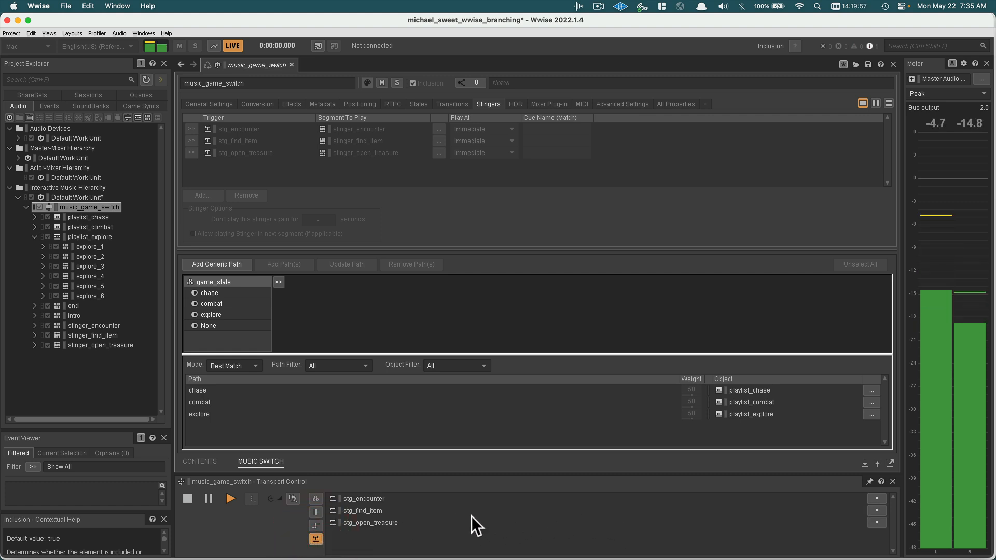
pyautogui.click(876, 498)
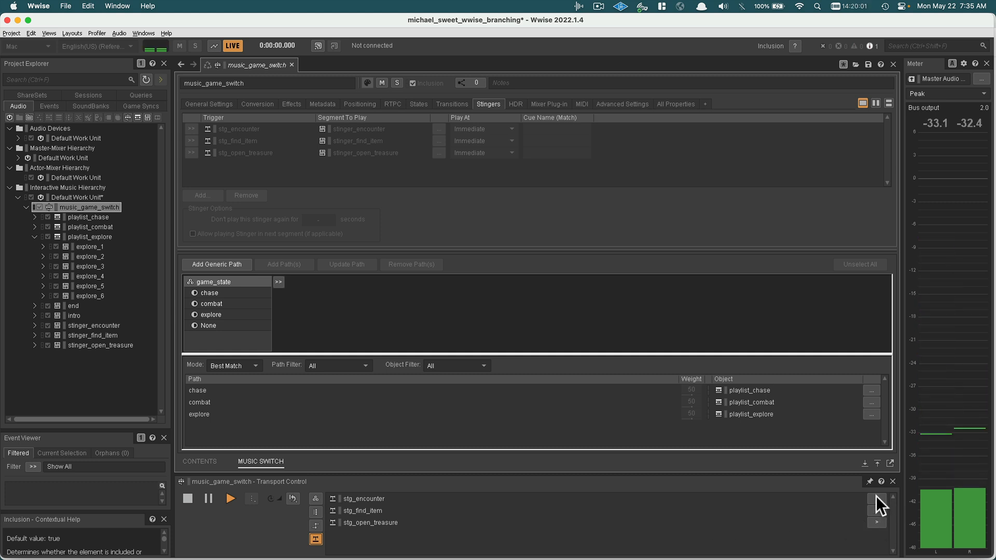
pyautogui.click(876, 497)
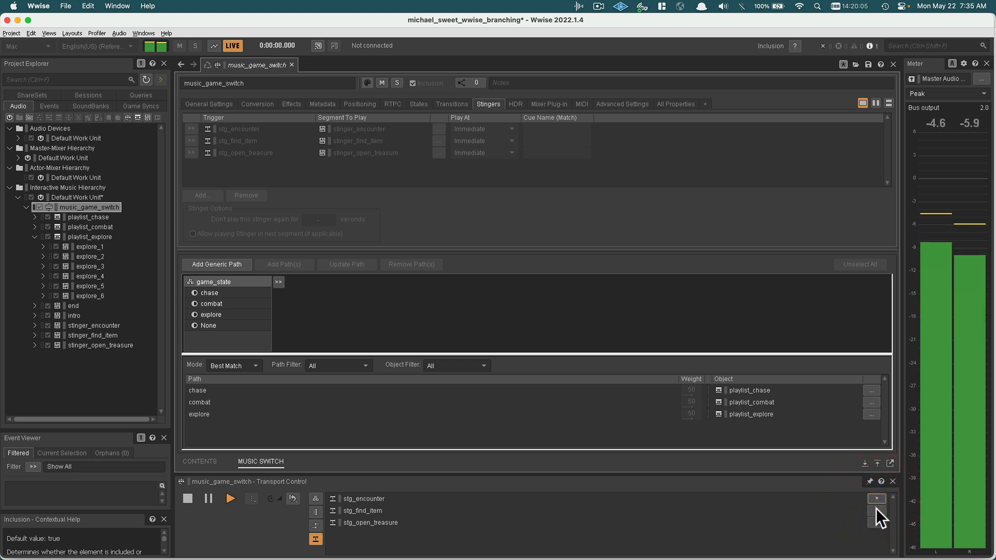
pyautogui.click(875, 510)
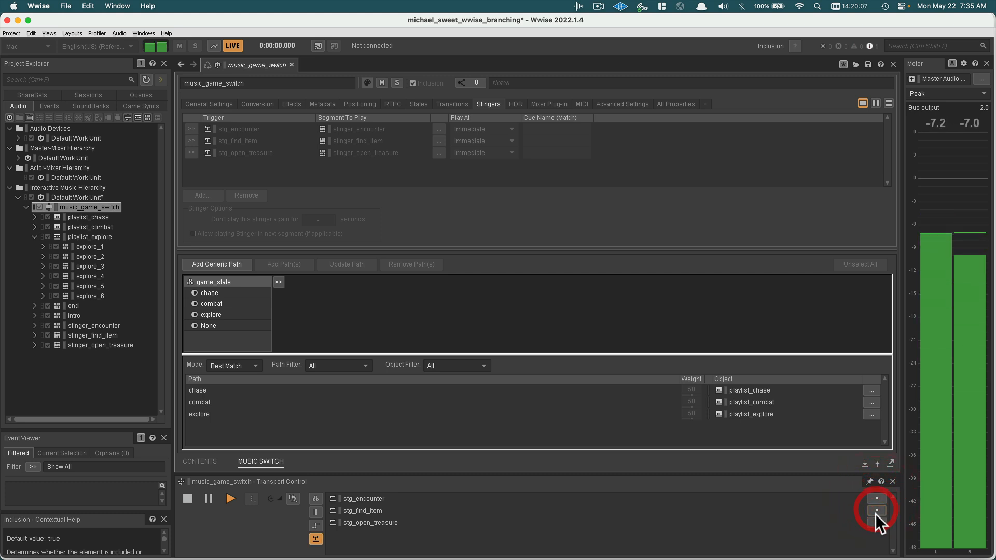
pyautogui.click(875, 521)
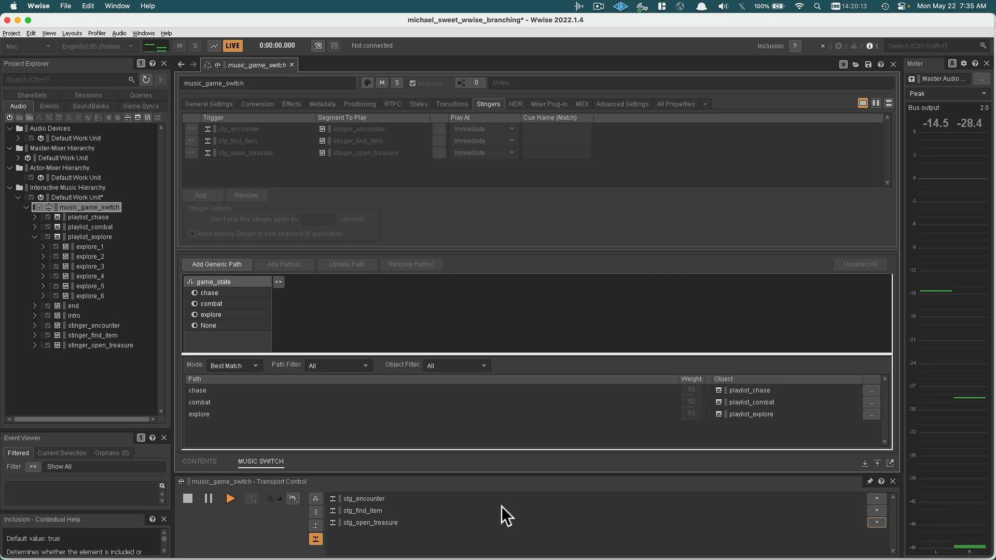
# Step: Switch game_state to chase while music_game_switch is playing
pyautogui.click(315, 498)
pyautogui.click(702, 500)
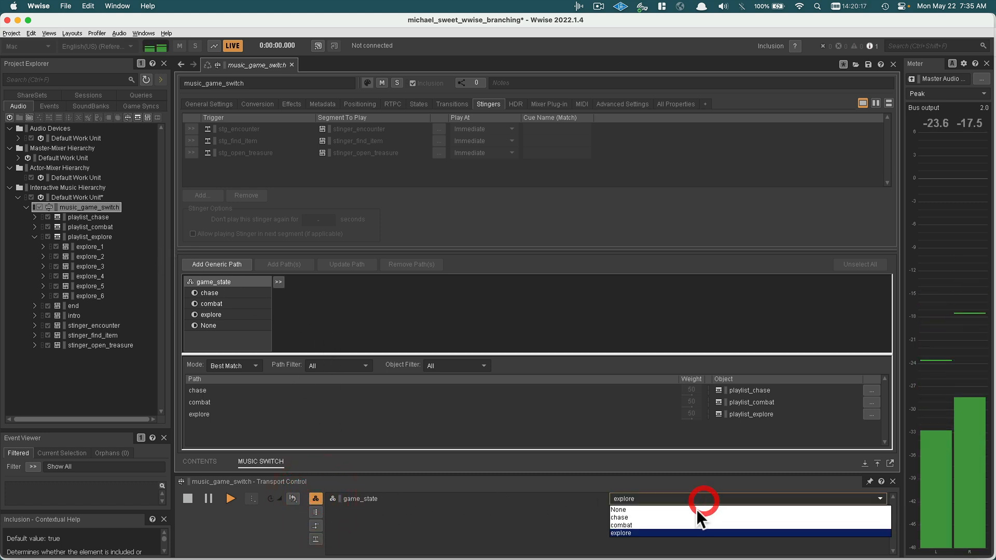
pyautogui.click(683, 518)
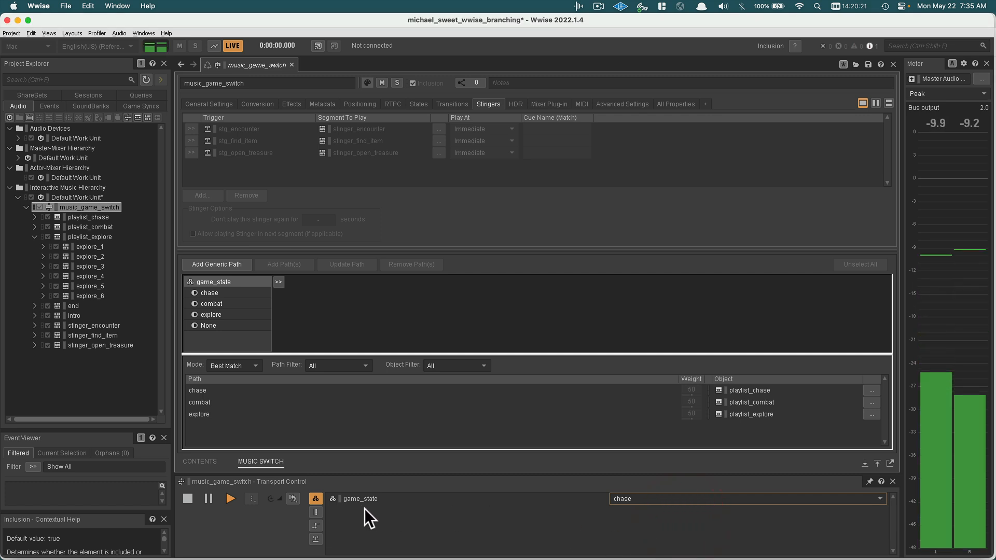
# Step: Fire all three stinger triggers over the chase music, starting with stg_encounter, and stop playback
pyautogui.click(315, 540)
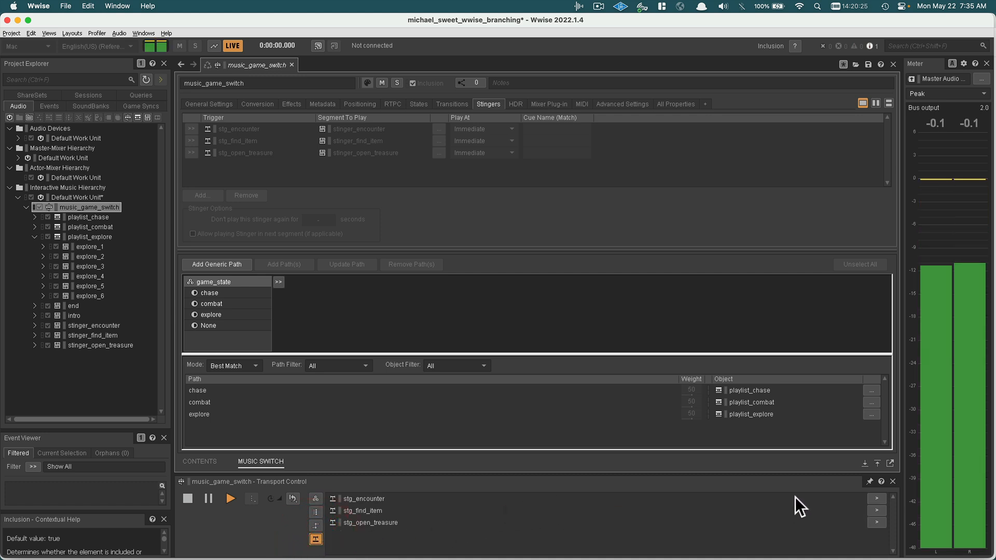
pyautogui.click(876, 498)
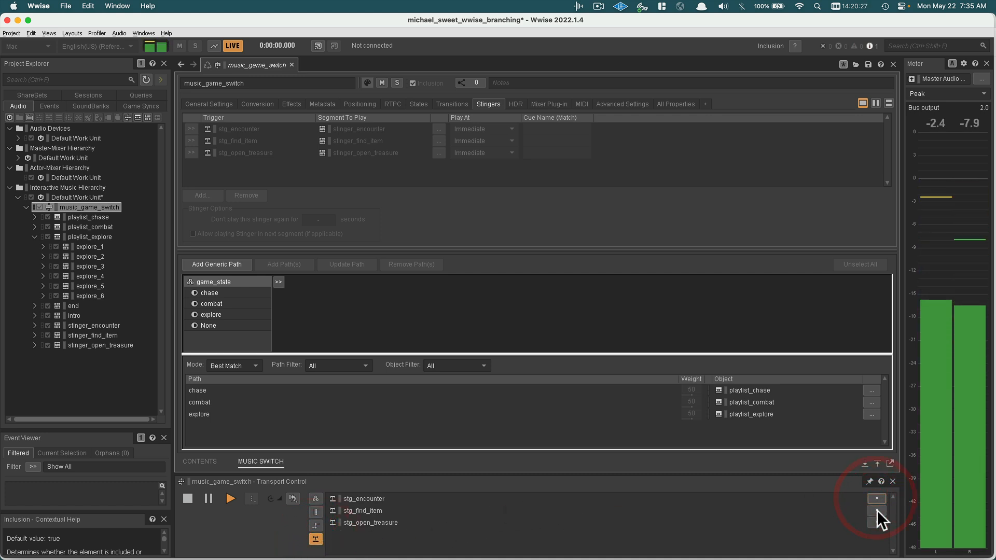
pyautogui.click(876, 511)
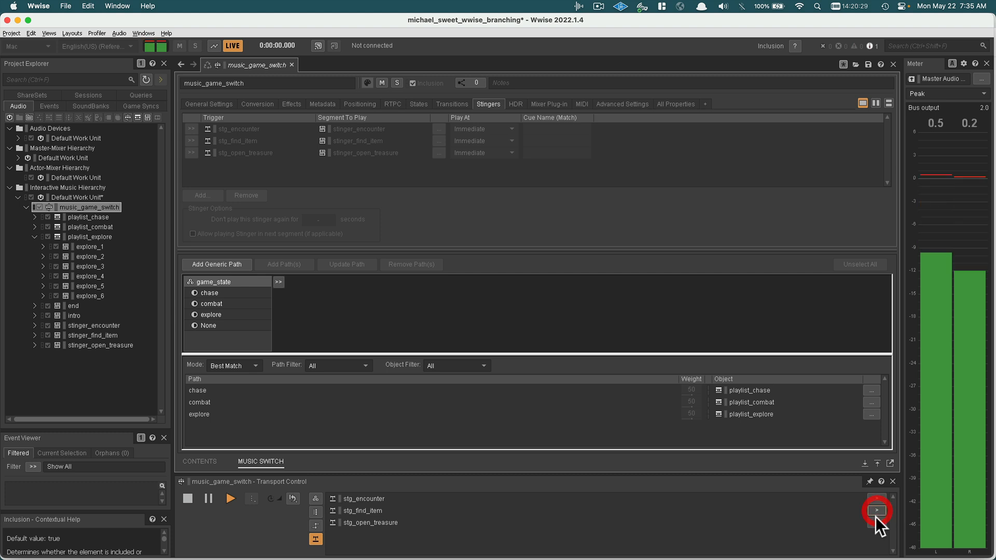
pyautogui.click(875, 522)
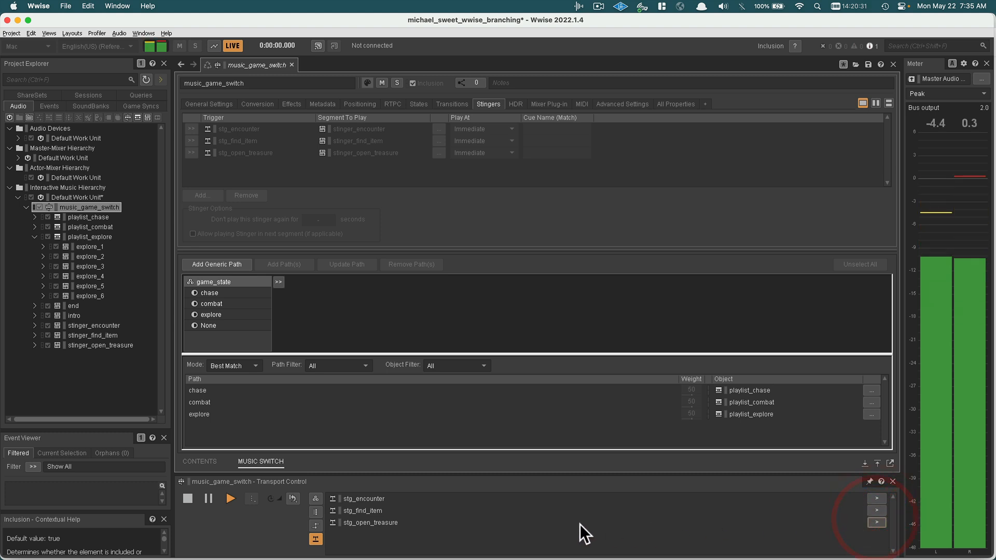
pyautogui.click(185, 497)
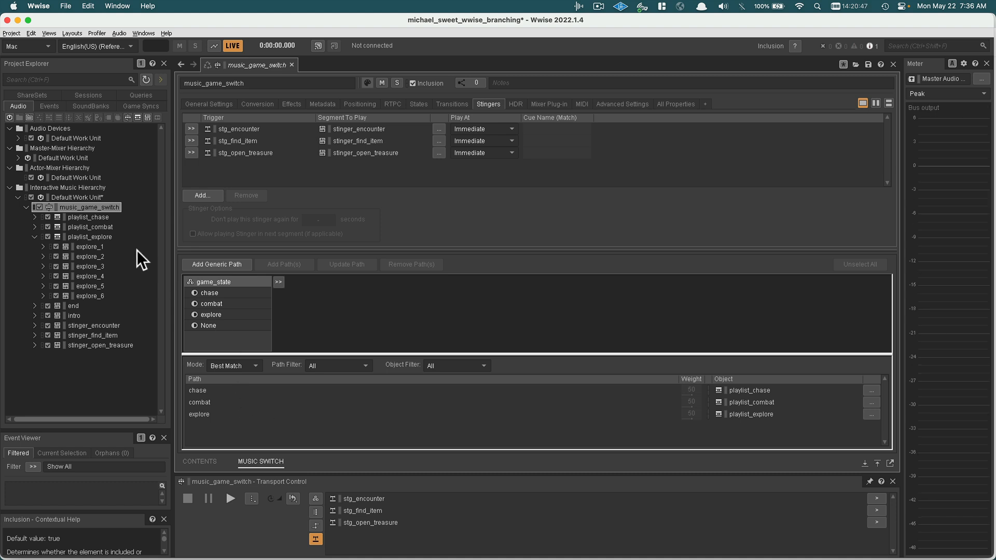
# Step: Check the voice volume setting of playlist_chase and raise the stinger_encounter segment's voice volume to 6
pyautogui.click(91, 214)
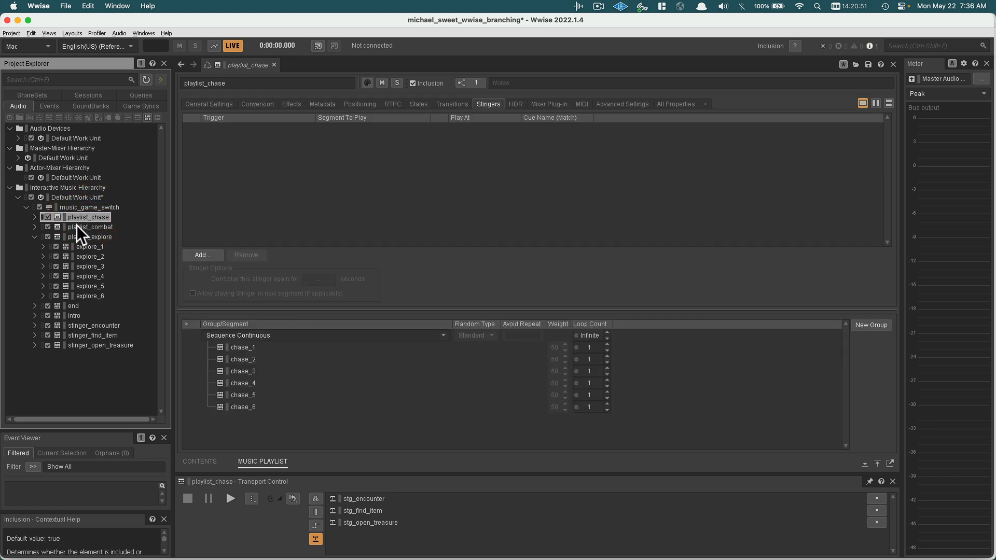
pyautogui.click(213, 106)
pyautogui.moveTo(216, 145); pyautogui.dragTo(216, 144)
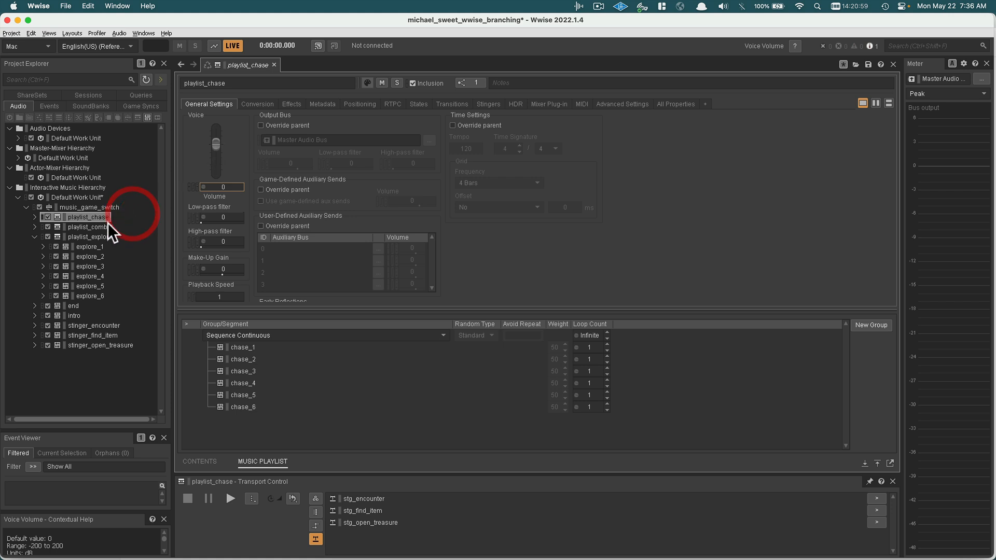
pyautogui.click(92, 325)
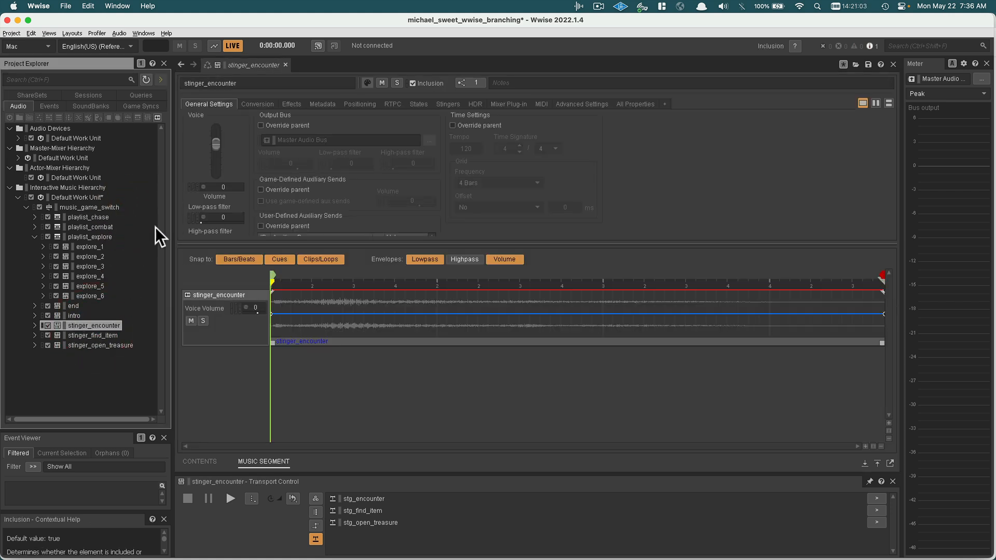
pyautogui.moveTo(216, 142); pyautogui.dragTo(215, 135)
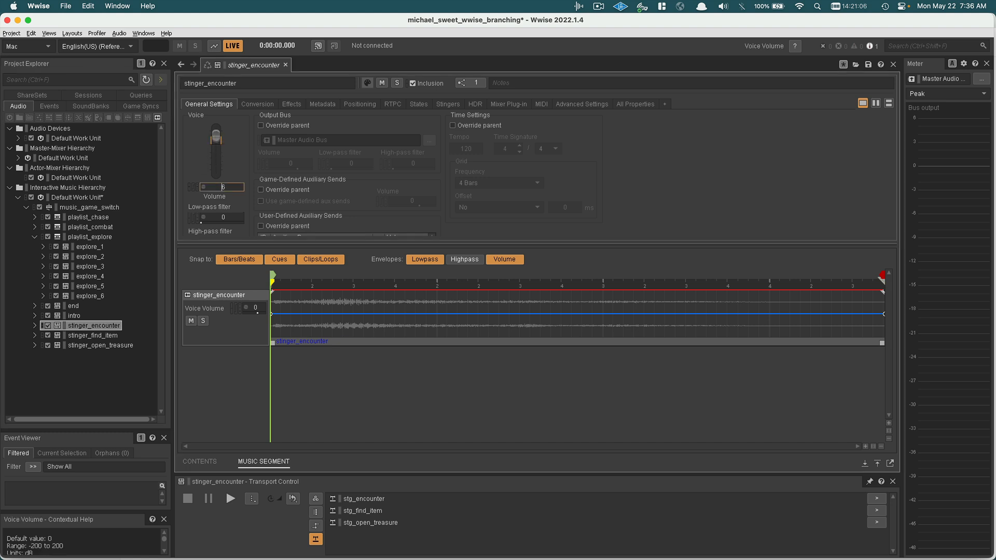
# Step: Raise the voice volume of the stinger_find_item and stinger_open_treasure segments to 6 each
pyautogui.click(101, 334)
pyautogui.moveTo(216, 143); pyautogui.dragTo(216, 137)
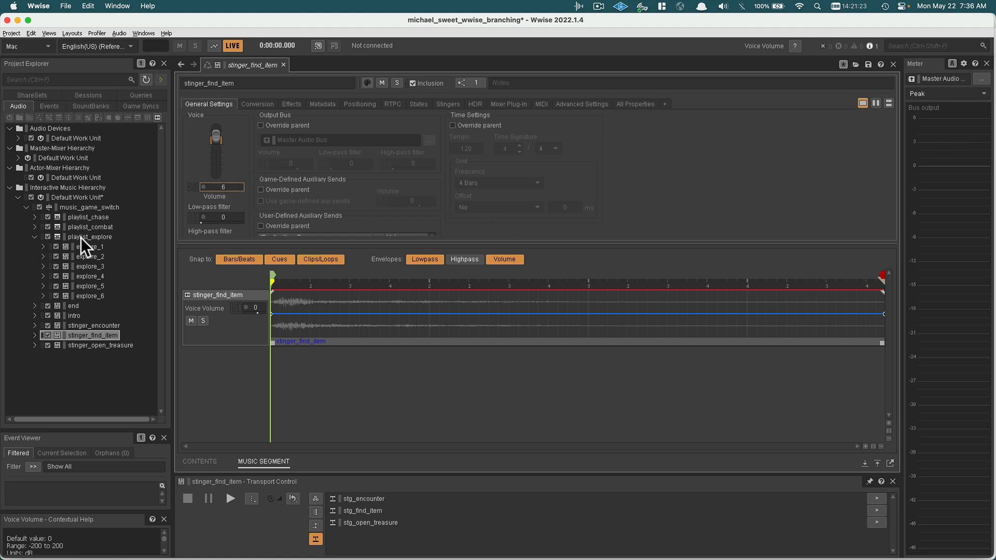
pyautogui.click(79, 344)
pyautogui.moveTo(218, 142); pyautogui.dragTo(219, 137)
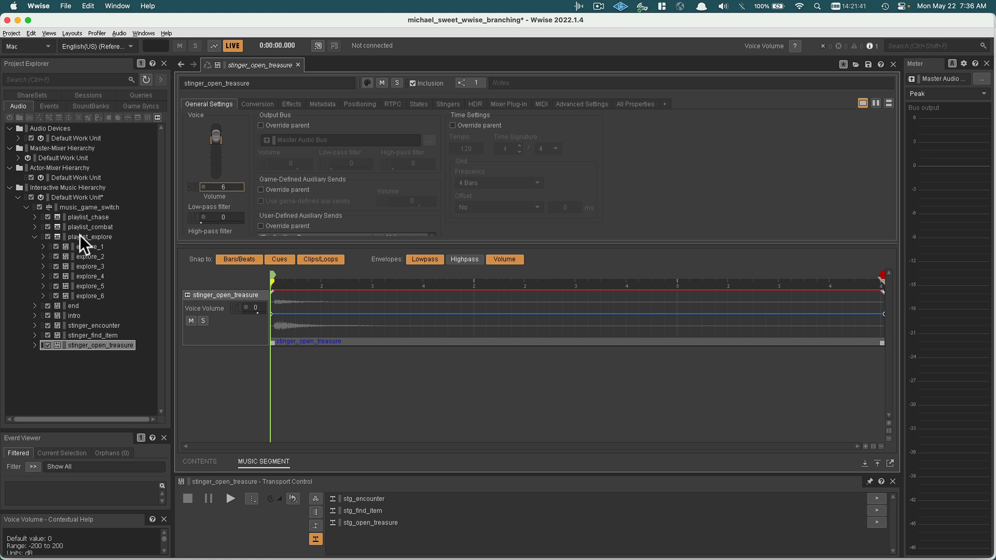
# Step: Move the intro segment's exit cue slightly earlier on its timeline, just before the segment's end
pyautogui.click(75, 313)
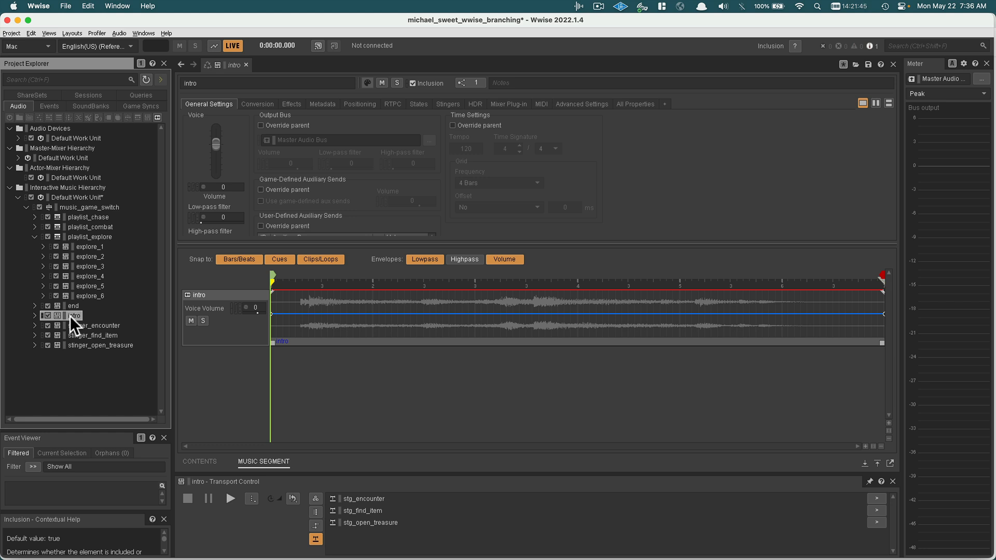
pyautogui.click(74, 313)
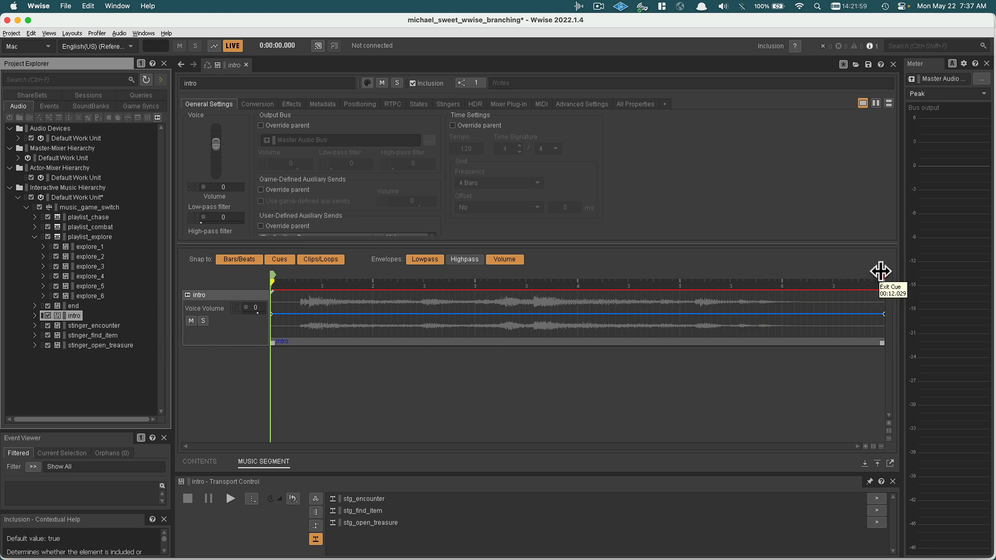
pyautogui.moveTo(879, 272)
pyautogui.mouseDown()
pyautogui.moveTo(642, 280)
pyautogui.moveTo(879, 281)
pyautogui.mouseUp()
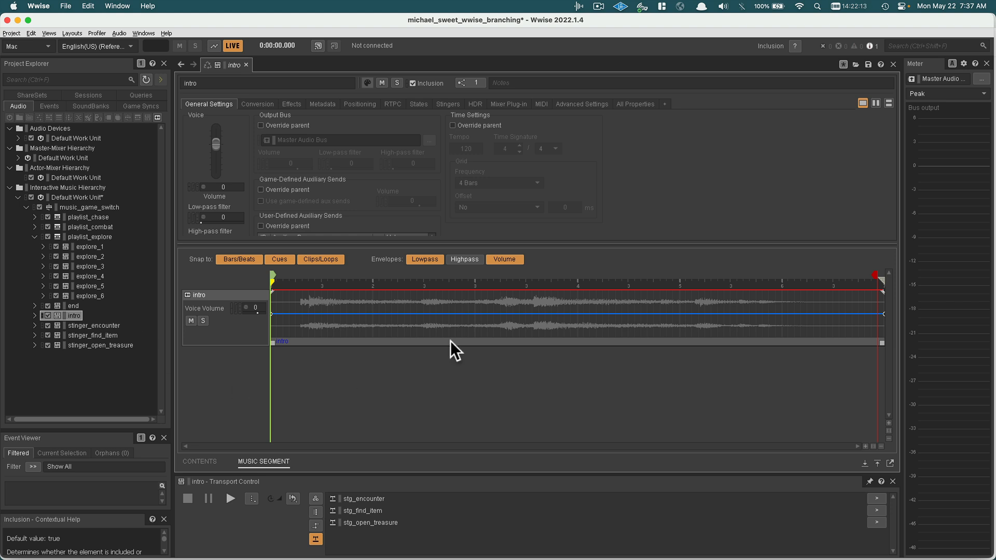
pyautogui.click(600, 6)
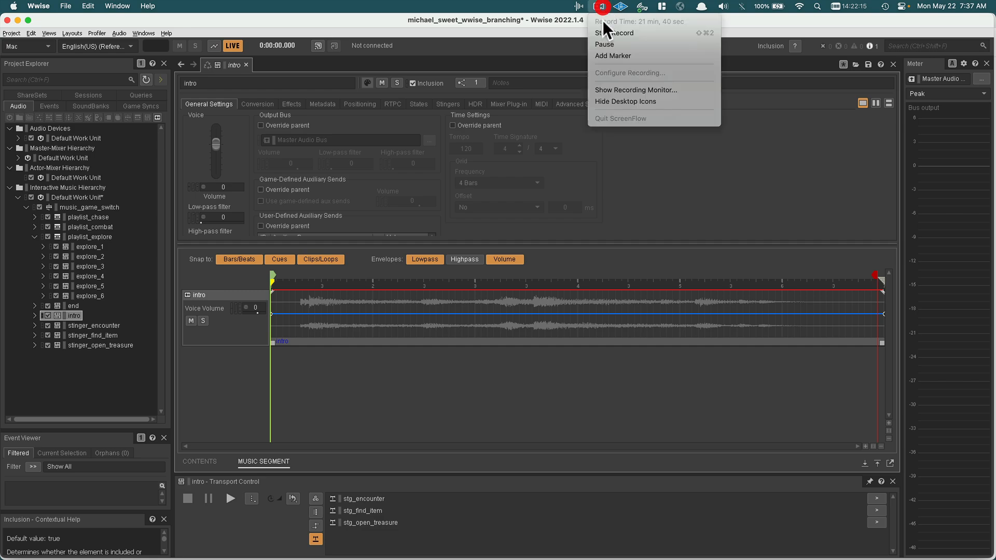